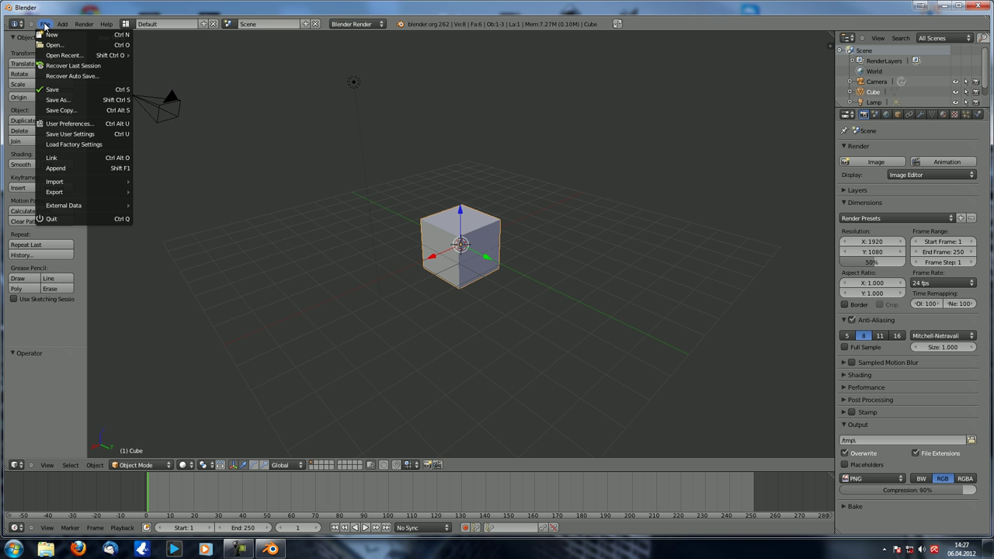
Open the most recently used project file, 1392.blend
{"action": "mouse_move", "coordinate": [69, 56]}
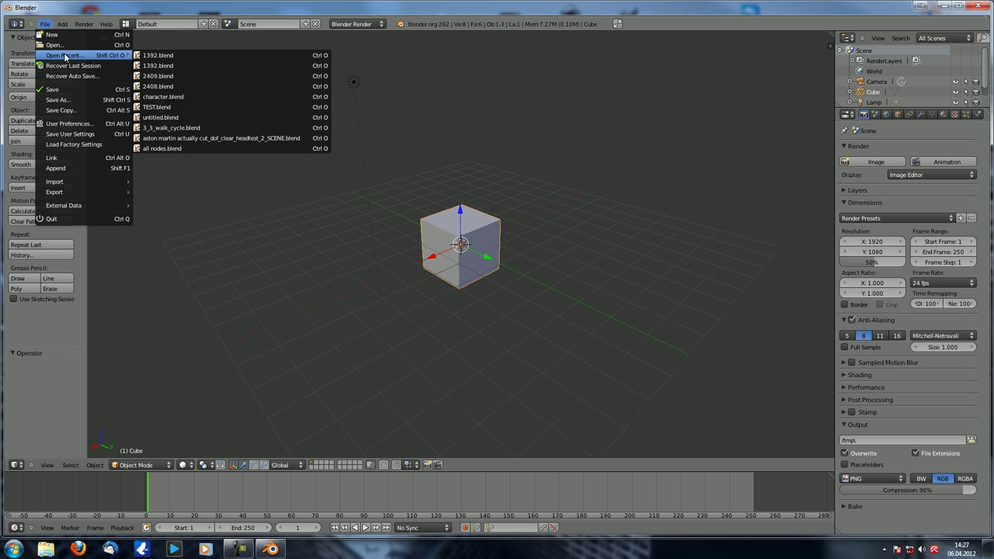
{"action": "left_click", "coordinate": [193, 55]}
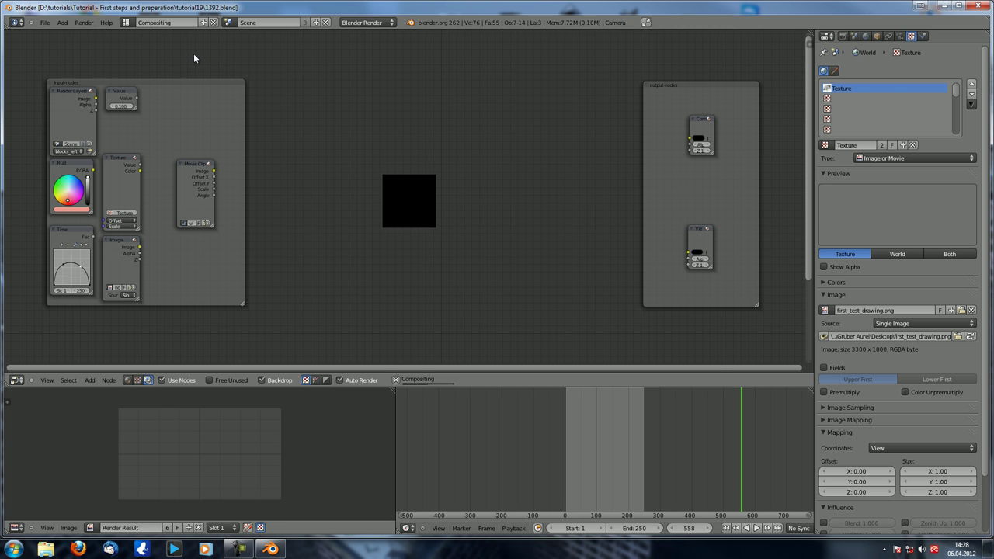
{"action": "scroll", "coordinate": [345, 157], "scroll_direction": "up", "scroll_amount": 1}
{"action": "middle_click_drag", "start_coordinate": [347, 156], "coordinate": [338, 160]}
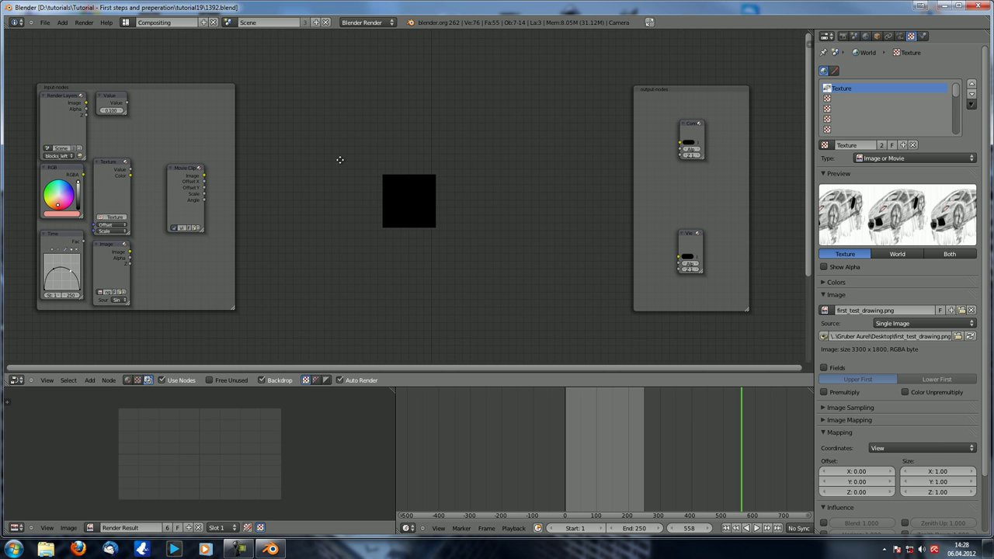
Reposition the Composite and Viewer nodes one above the other inside the output nodes frame
{"action": "left_click", "coordinate": [653, 90]}
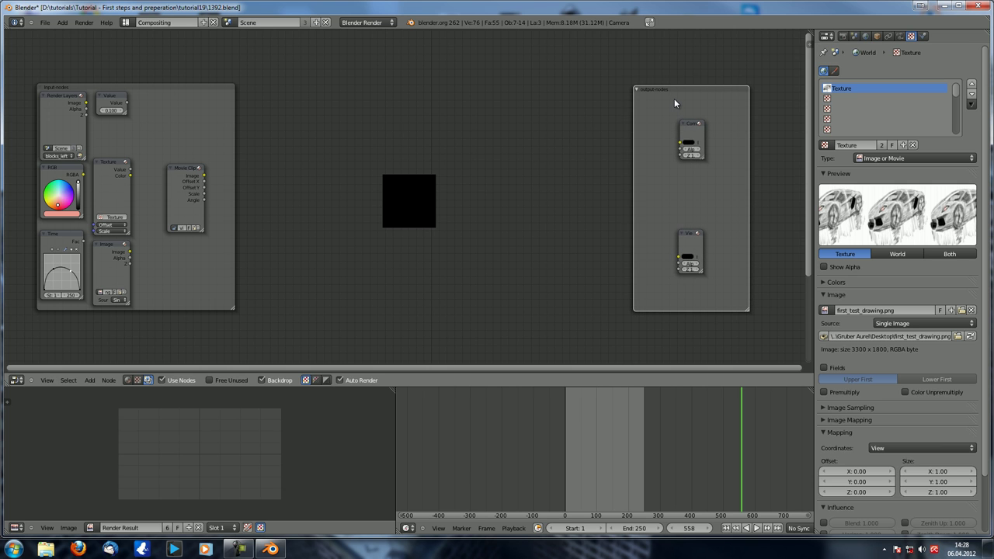
{"action": "left_click_drag", "start_coordinate": [693, 127], "coordinate": [680, 126]}
{"action": "left_click_drag", "start_coordinate": [690, 227], "coordinate": [669, 146]}
Connect the Movie Clip node to the Viewer and show the Viewer Node image in the lower image editor
{"action": "left_click", "coordinate": [186, 189], "text": "ctrl+shift"}
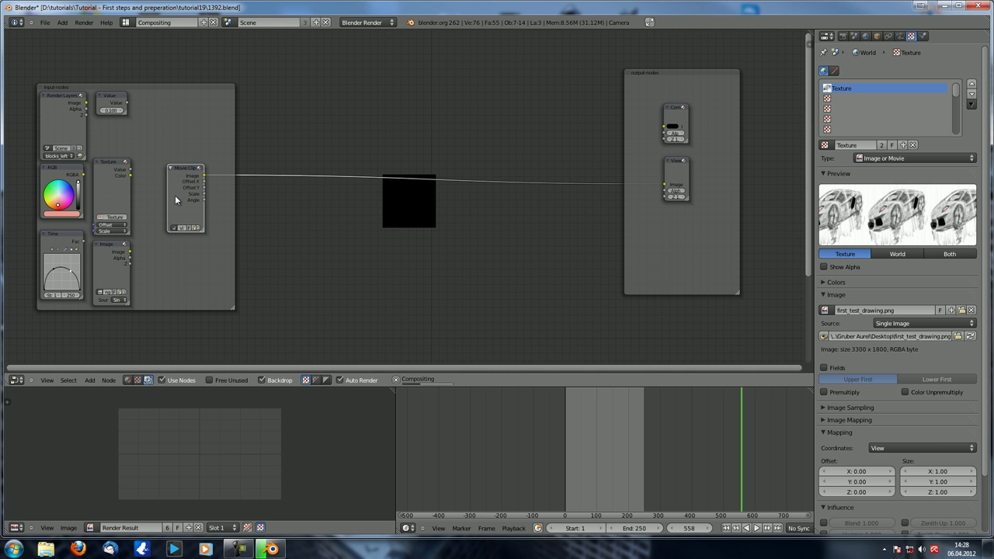
{"action": "scroll", "coordinate": [348, 206], "scroll_direction": "up", "scroll_amount": 2}
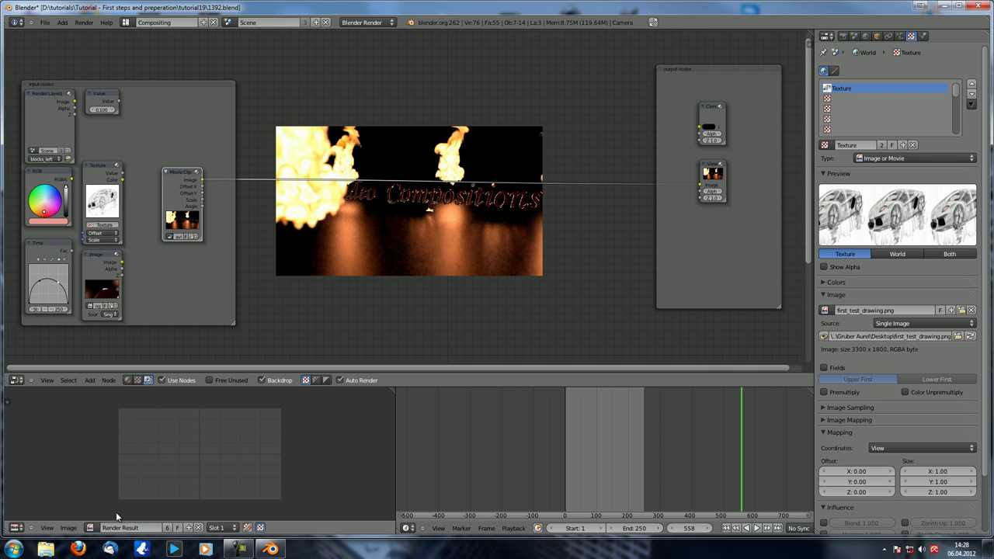
{"action": "left_click", "coordinate": [91, 528]}
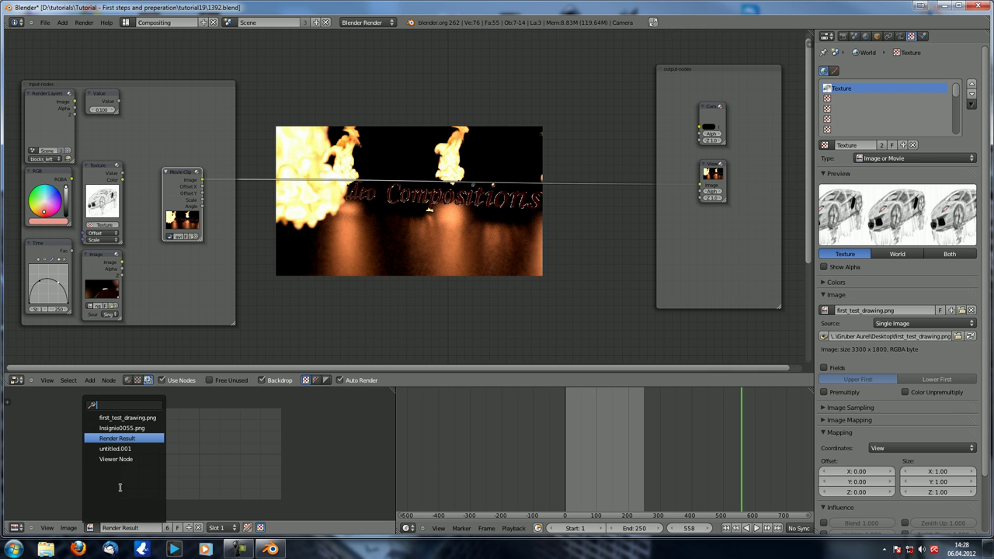
{"action": "left_click", "coordinate": [124, 459]}
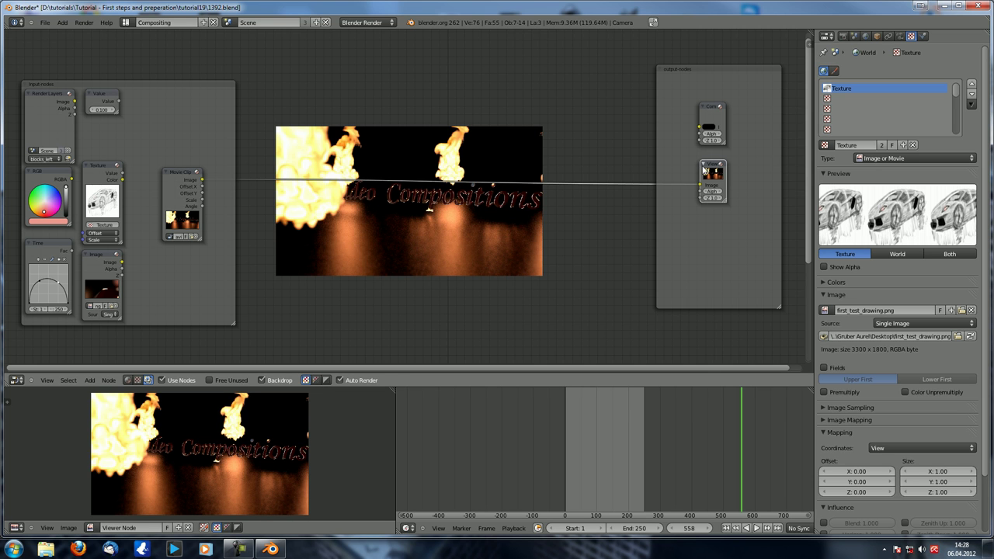
Preview the Texture node in the Viewer, and connect the Image node's output to both the Viewer and Composite nodes
{"action": "left_click", "coordinate": [107, 171], "text": "ctrl+shift"}
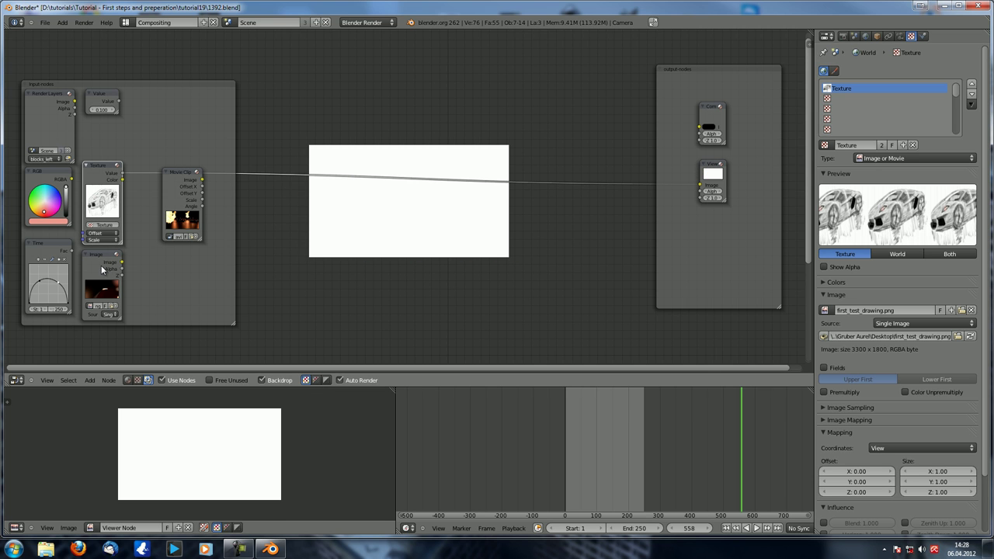
{"action": "left_click", "coordinate": [104, 261], "text": "ctrl+shift"}
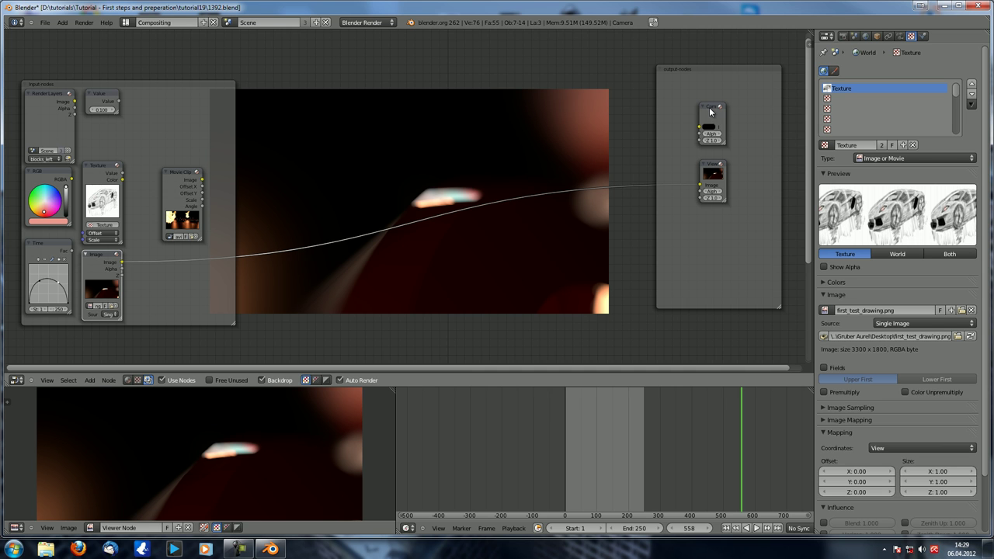
{"action": "left_click_drag", "start_coordinate": [122, 261], "coordinate": [700, 126]}
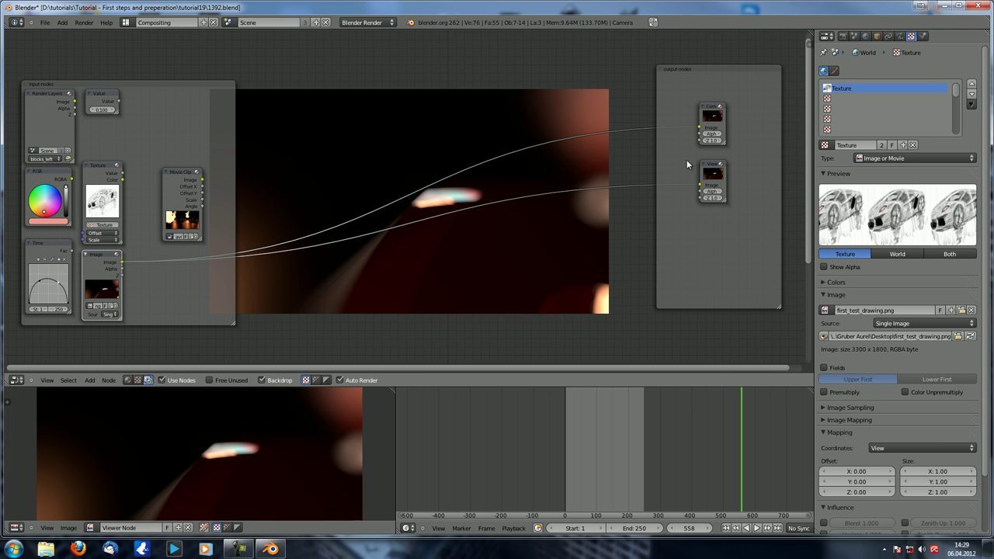
Stack the Composite node above the Viewer node in the upper-left corner of the output nodes frame
{"action": "scroll", "coordinate": [744, 129], "scroll_direction": "up", "scroll_amount": 6}
{"action": "middle_click_drag", "start_coordinate": [747, 130], "coordinate": [518, 204]}
{"action": "left_click_drag", "start_coordinate": [694, 116], "coordinate": [665, 86]}
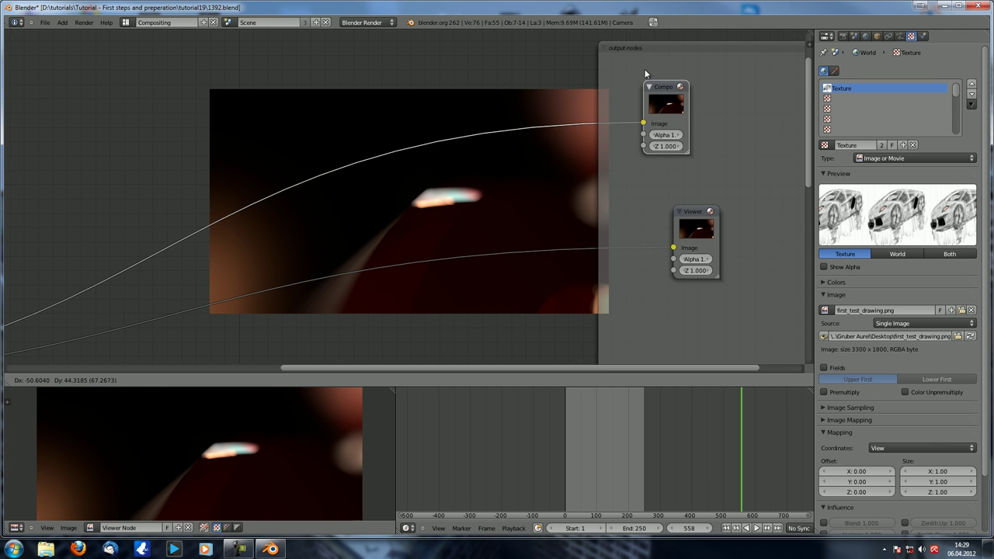
{"action": "left_click", "coordinate": [626, 61]}
{"action": "left_click_drag", "start_coordinate": [684, 216], "coordinate": [614, 149]}
{"action": "scroll", "coordinate": [399, 215], "scroll_direction": "down", "scroll_amount": 4}
{"action": "middle_click_drag", "start_coordinate": [281, 202], "coordinate": [420, 177]}
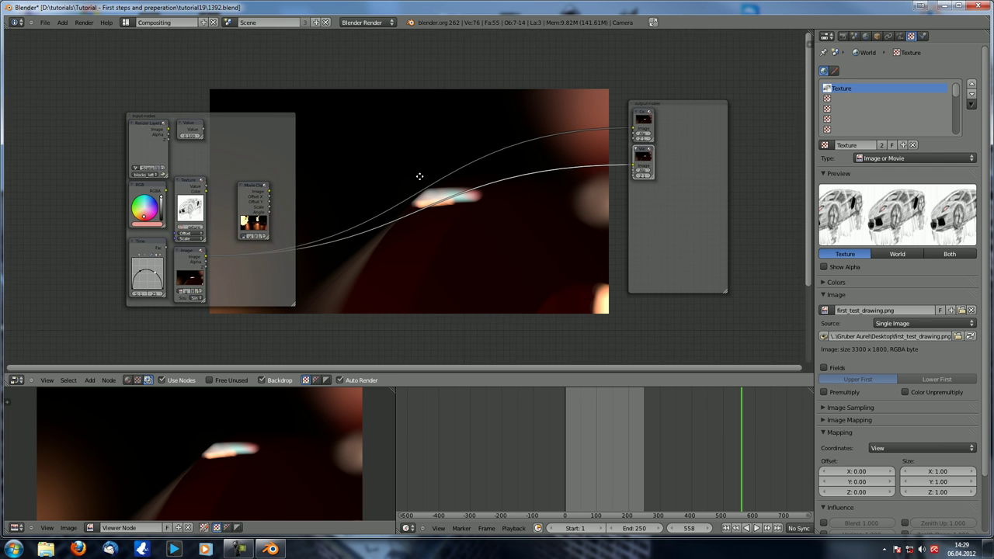
{"action": "scroll", "coordinate": [365, 196], "scroll_direction": "up", "scroll_amount": 3}
{"action": "middle_click_drag", "start_coordinate": [355, 195], "coordinate": [303, 184]}
{"action": "left_click", "coordinate": [68, 528]}
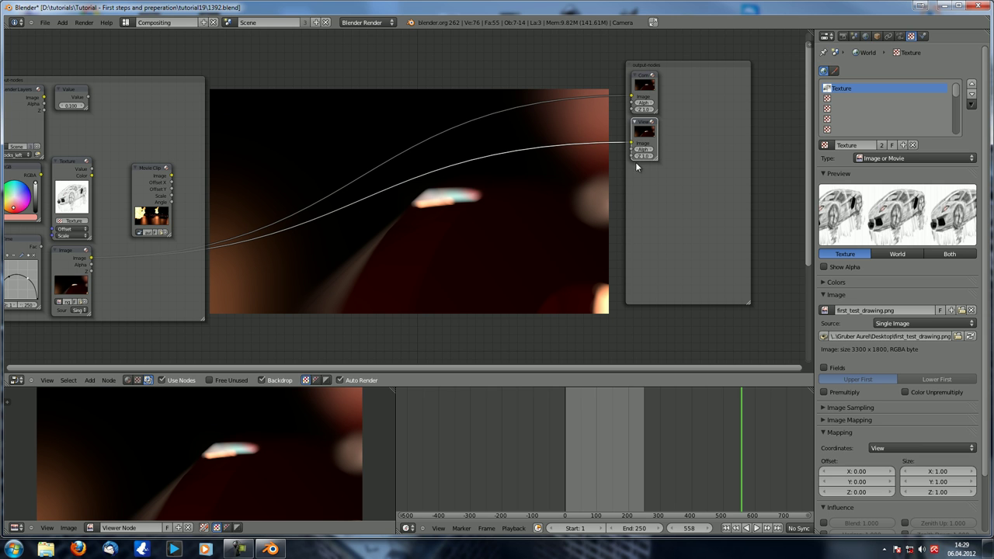
{"action": "left_click", "coordinate": [642, 74]}
{"action": "key", "text": "g"}
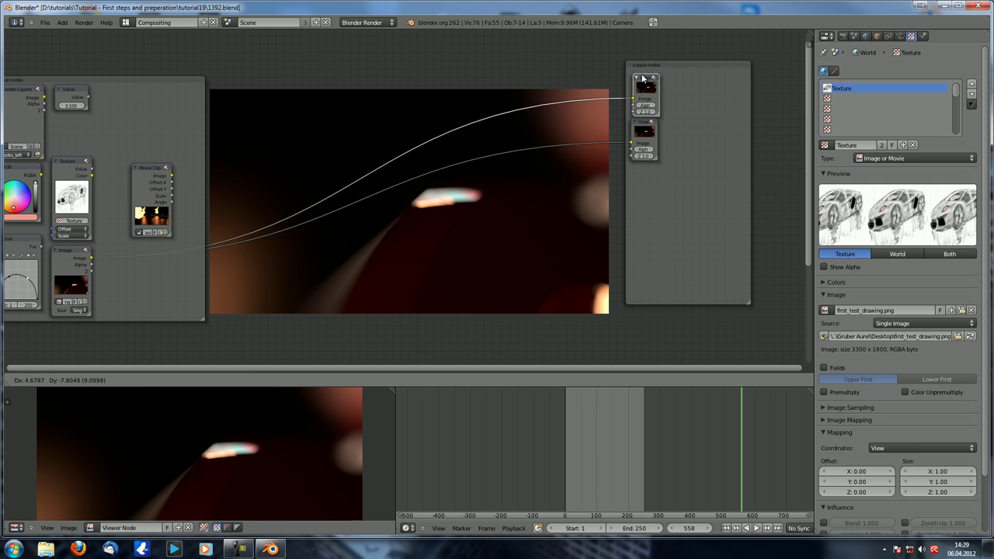
{"action": "left_click_drag", "start_coordinate": [642, 77], "coordinate": [642, 75]}
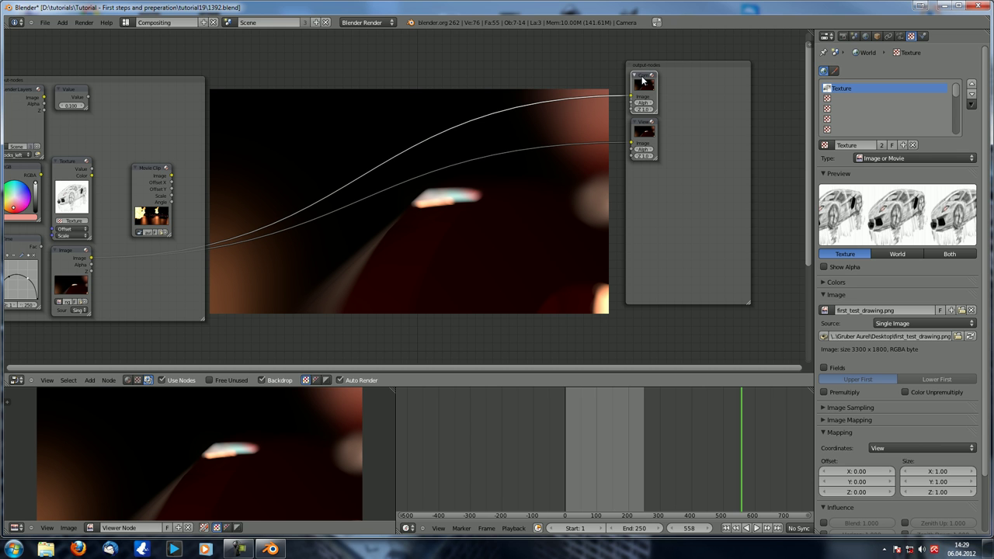
Render the current frame and switch the render result area back to the Node Editor
{"action": "scroll", "coordinate": [444, 198], "scroll_direction": "up", "scroll_amount": 1}
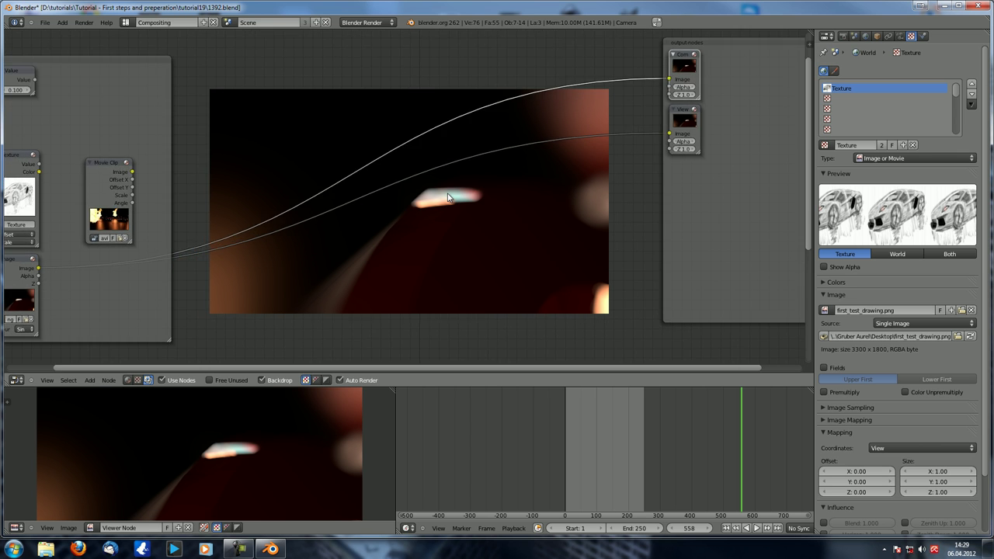
{"action": "middle_click_drag", "start_coordinate": [444, 199], "coordinate": [440, 243]}
{"action": "middle_click_drag", "start_coordinate": [571, 184], "coordinate": [580, 177]}
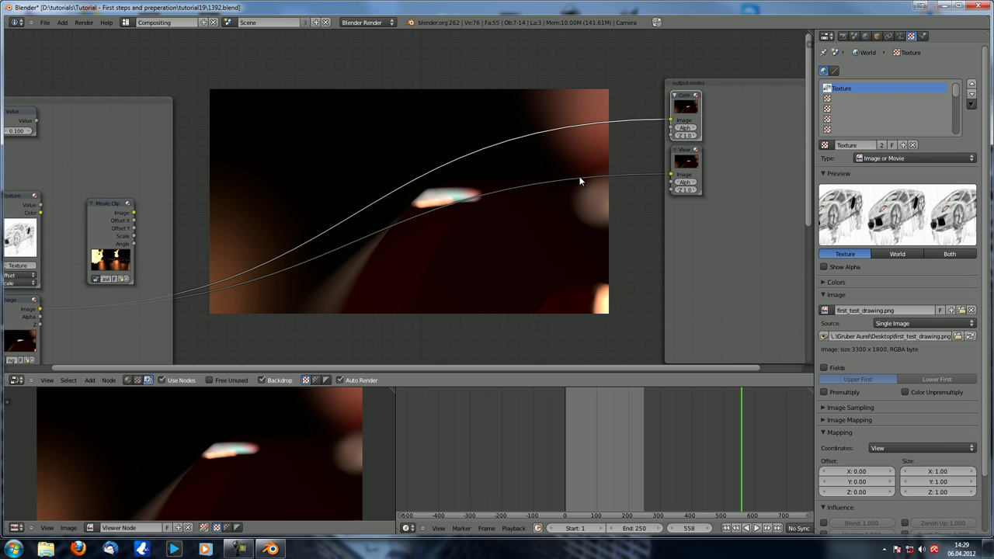
{"action": "key", "text": "F12"}
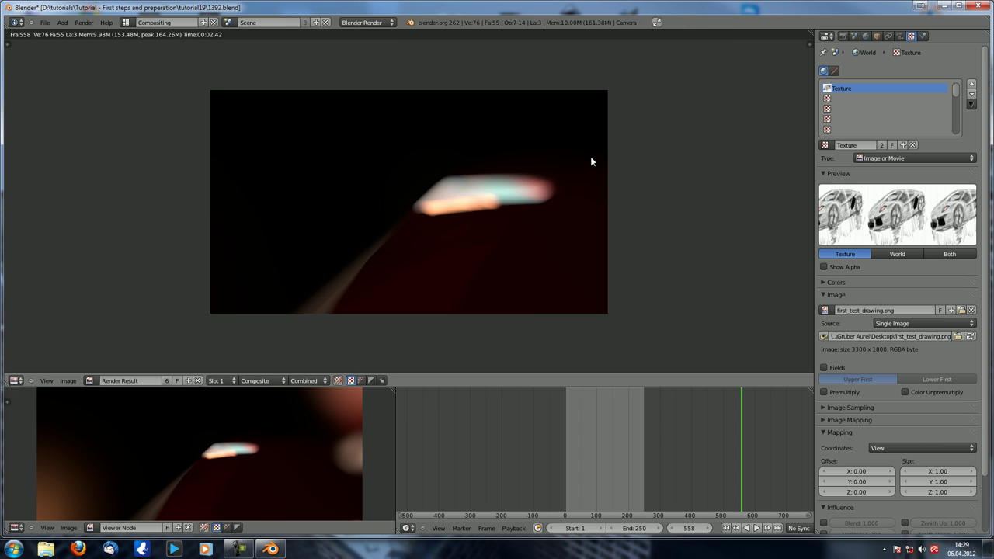
{"action": "left_click", "coordinate": [15, 381]}
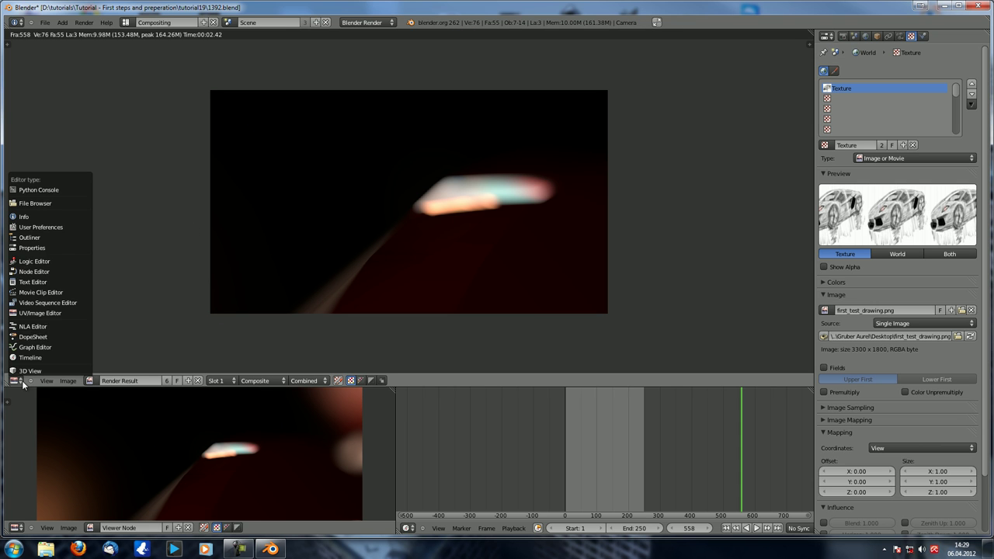
{"action": "left_click", "coordinate": [38, 271]}
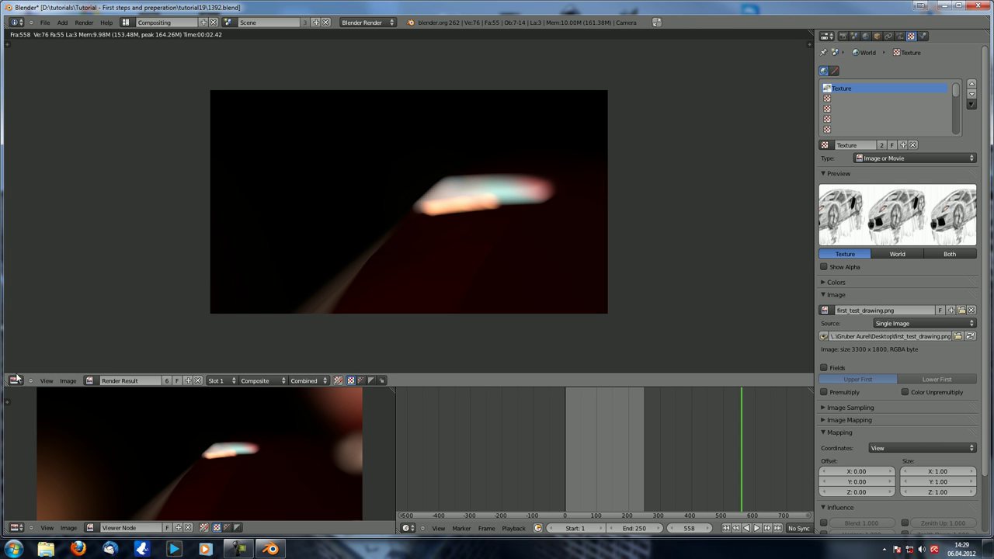
{"action": "left_click", "coordinate": [17, 379]}
{"action": "left_click", "coordinate": [33, 271]}
Delete the Composite node and try to render the scene without it
{"action": "scroll", "coordinate": [142, 164], "scroll_direction": "down", "scroll_amount": 2}
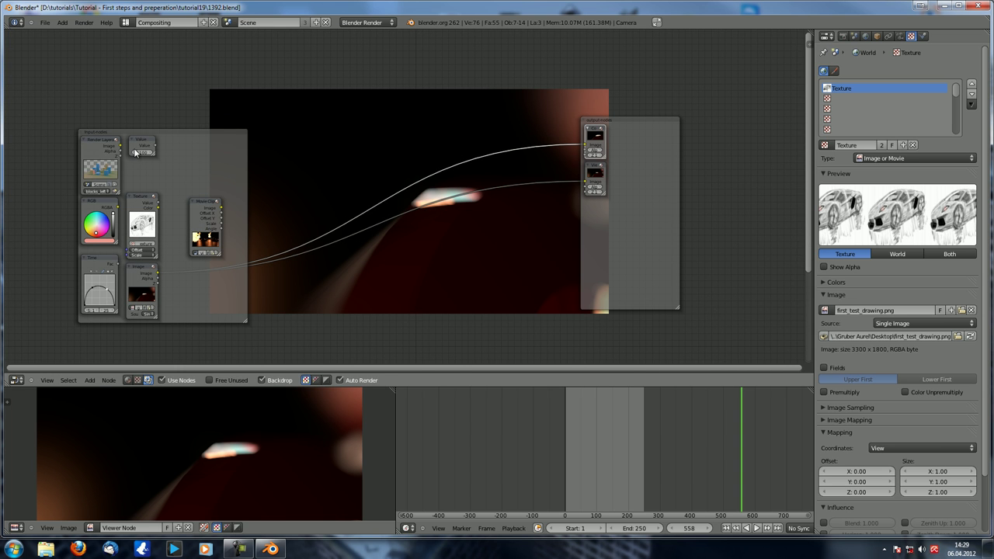
{"action": "scroll", "coordinate": [490, 213], "scroll_direction": "up", "scroll_amount": 2}
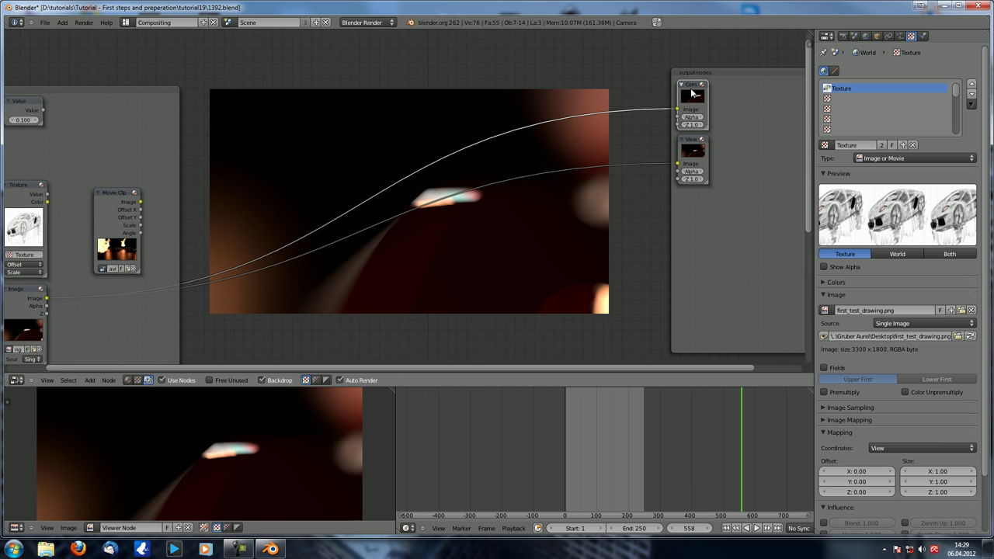
{"action": "key", "text": "x"}
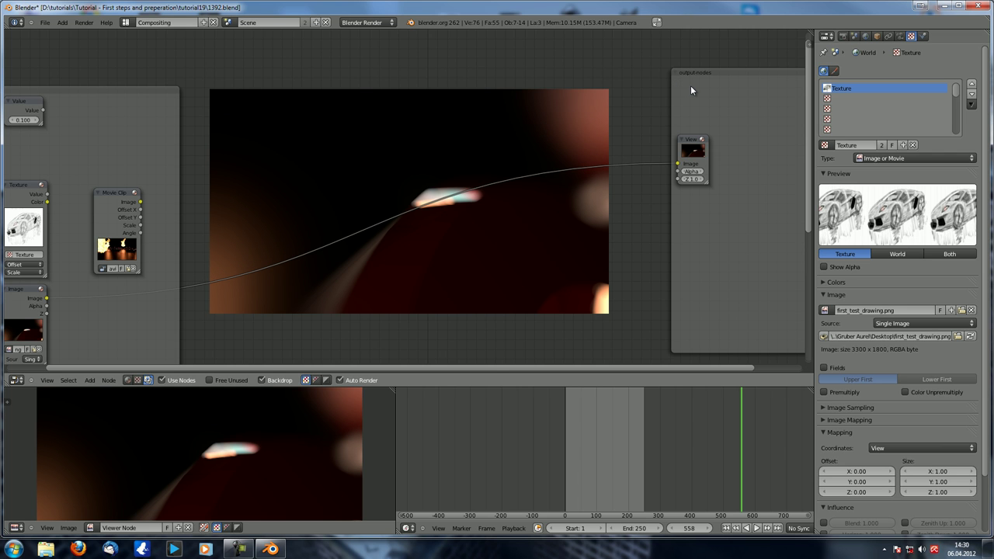
{"action": "key", "text": "F12"}
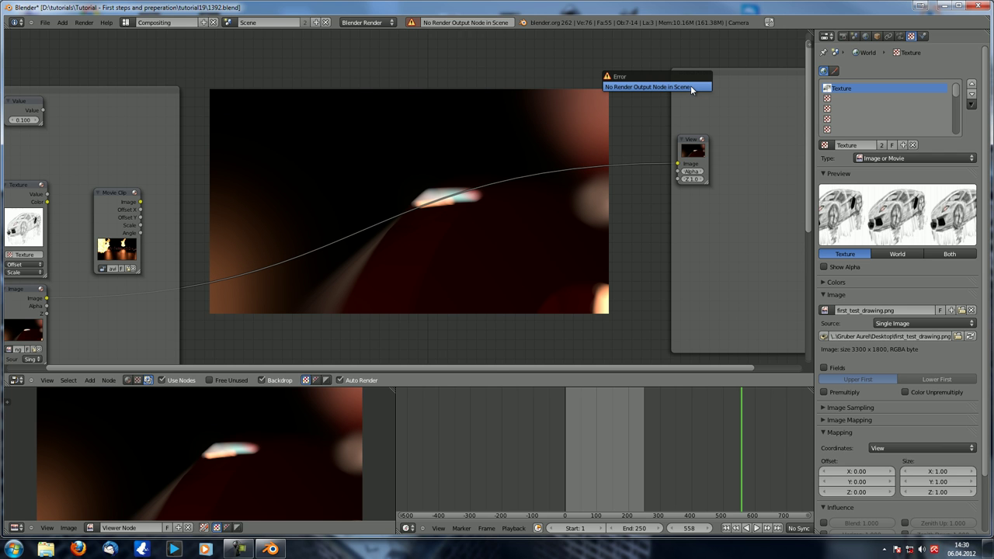
{"action": "scroll", "coordinate": [304, 134], "scroll_direction": "down", "scroll_amount": 1}
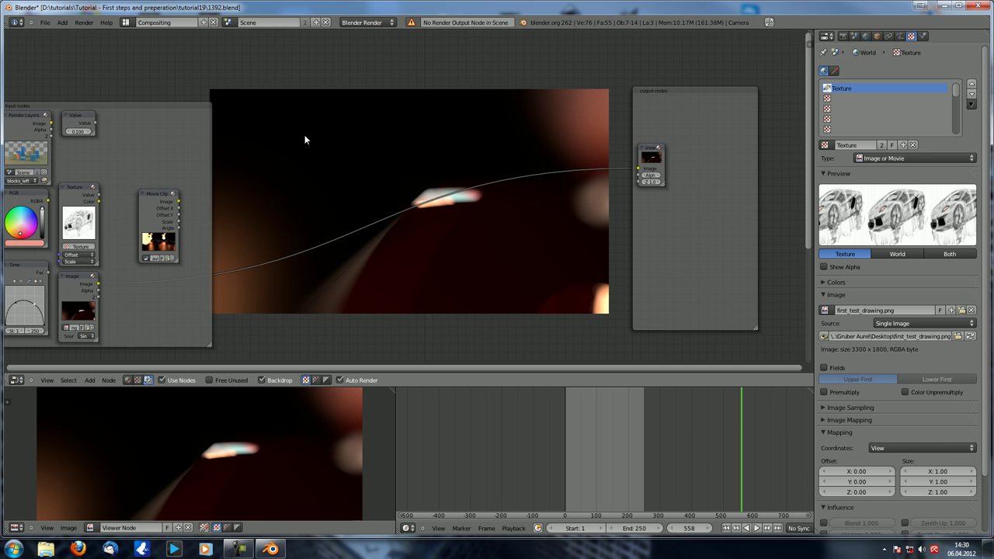
{"action": "scroll", "coordinate": [650, 116], "scroll_direction": "up", "scroll_amount": 1}
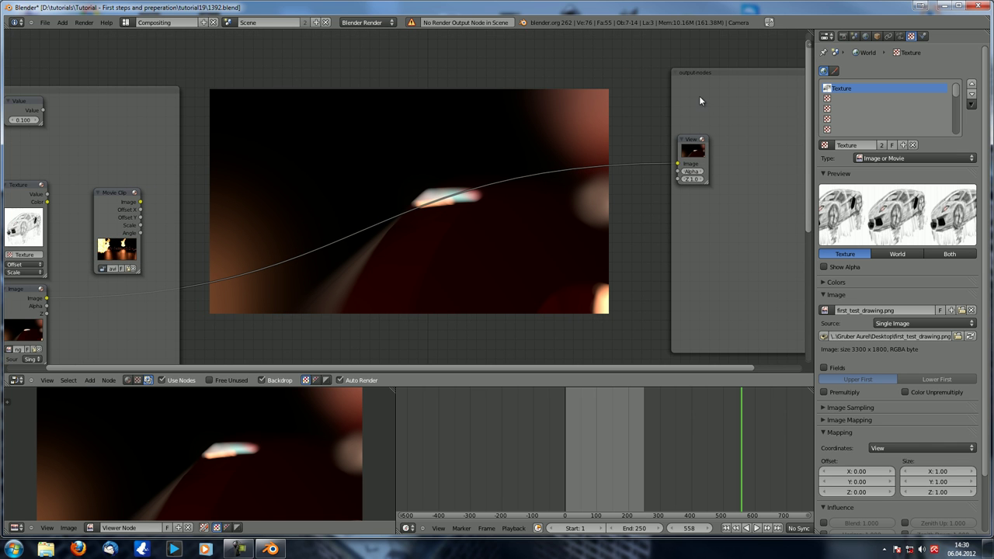
Add a new Composite output node and place it above the Viewer node in the output nodes frame
{"action": "key", "text": "shift+a"}
{"action": "mouse_move", "coordinate": [683, 133]}
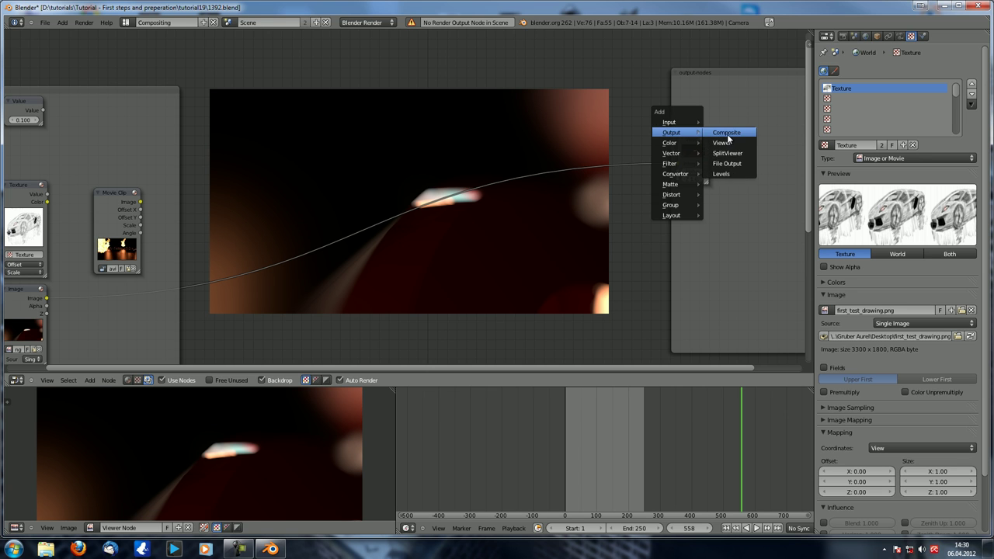
{"action": "left_click", "coordinate": [726, 133]}
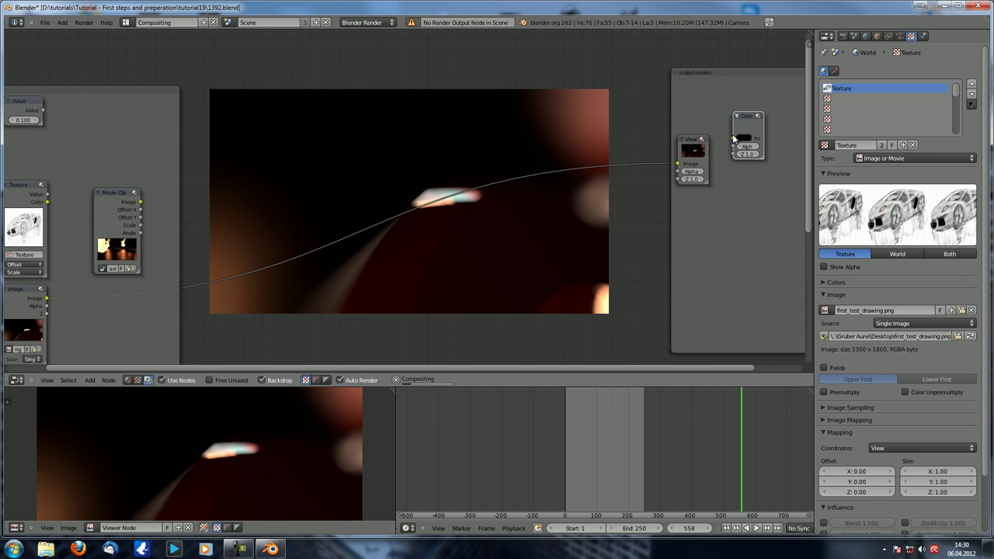
{"action": "left_click", "coordinate": [667, 77]}
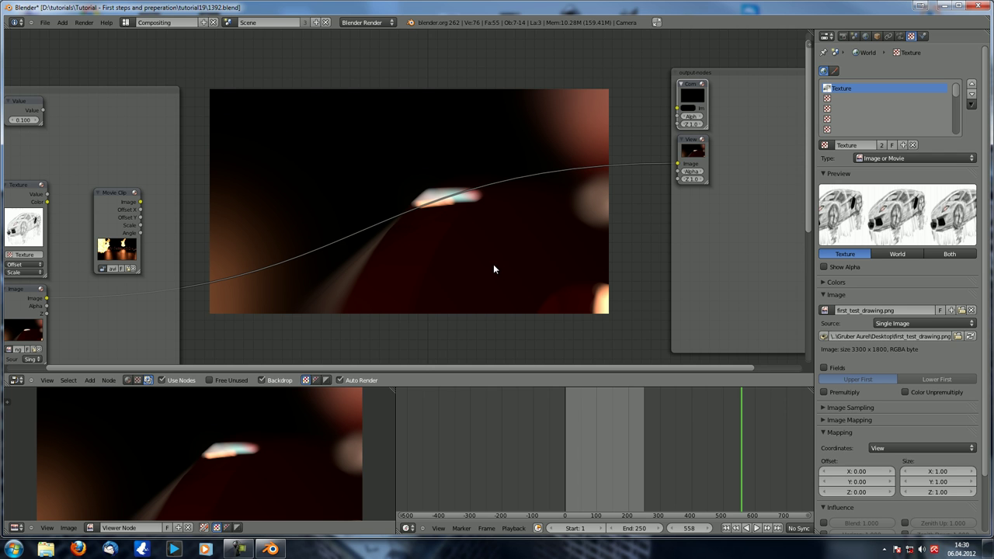
{"action": "left_click", "coordinate": [687, 141]}
{"action": "left_click", "coordinate": [691, 86]}
Add a SplitViewer output node and place it below the Viewer node in the output nodes frame
{"action": "key", "text": "shift+a"}
{"action": "mouse_move", "coordinate": [558, 285]}
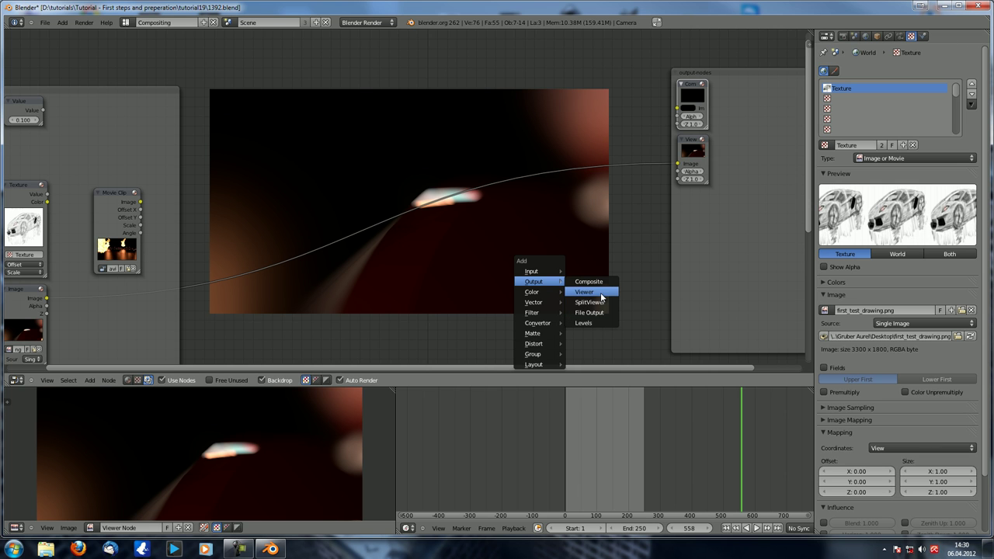
{"action": "left_click", "coordinate": [591, 302]}
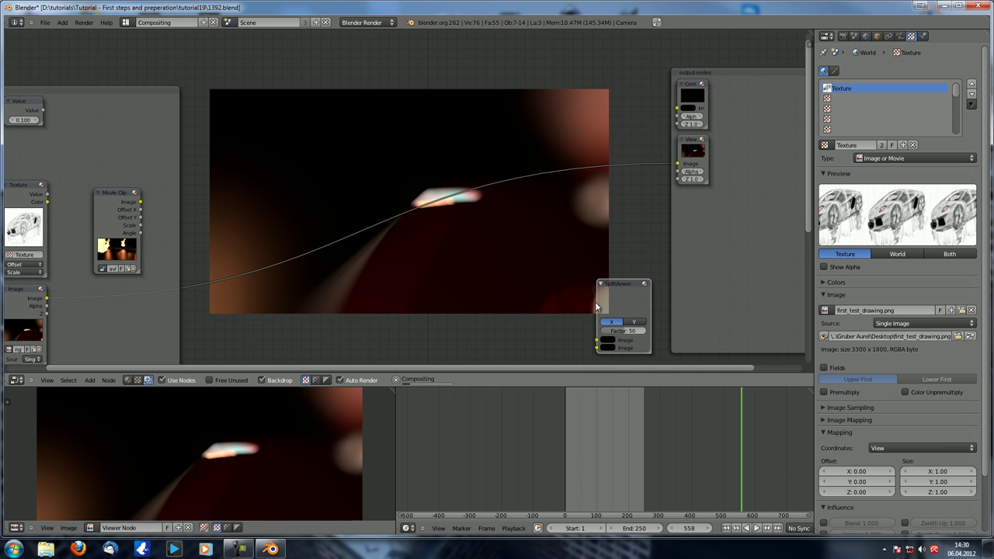
{"action": "left_click", "coordinate": [716, 209]}
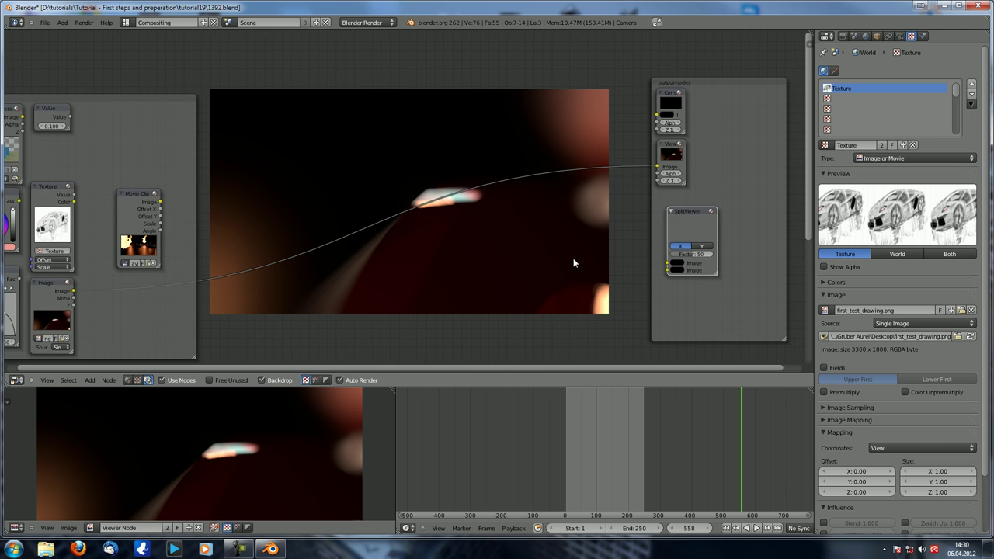
Cut the link between the Image node and the Viewer node
{"action": "key", "text": "Home"}
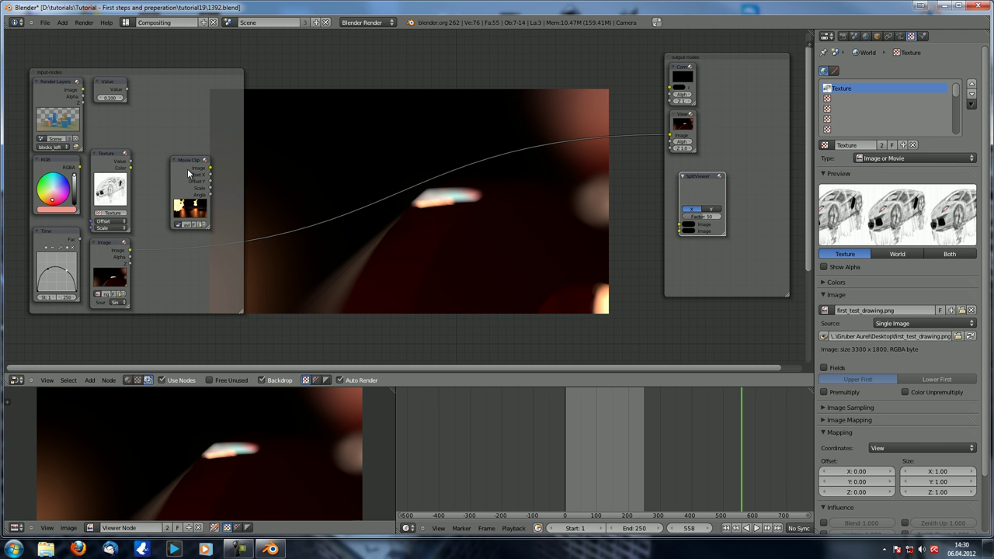
{"action": "right_click_drag", "start_coordinate": [317, 165], "coordinate": [324, 242], "text": "ctrl"}
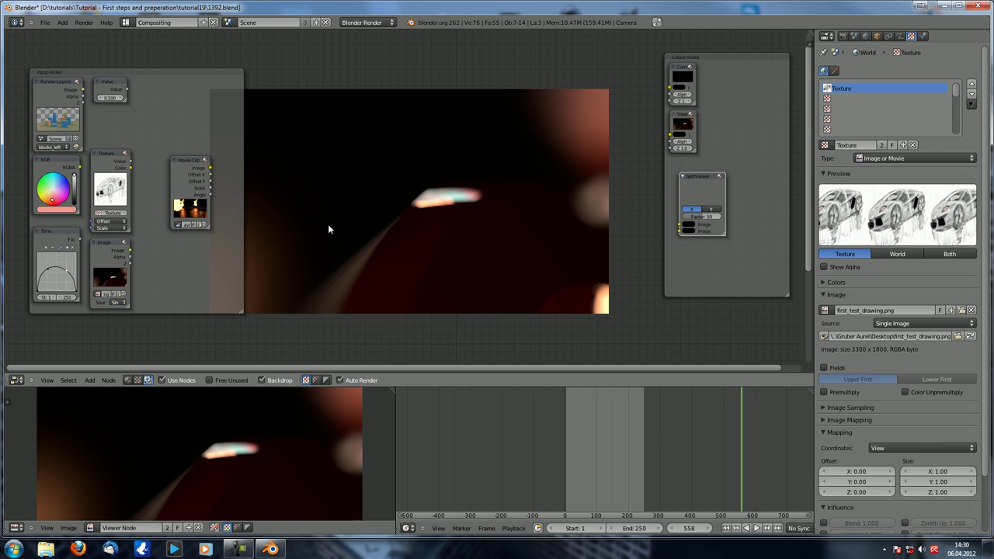
{"action": "key", "text": "shift+a"}
{"action": "mouse_move", "coordinate": [311, 235]}
{"action": "left_click", "coordinate": [353, 246]}
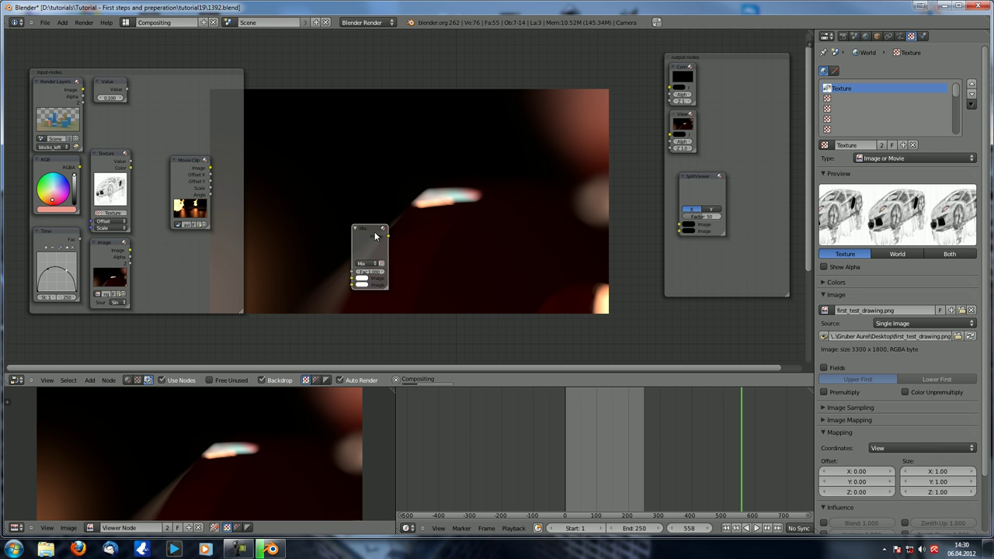
{"action": "left_click", "coordinate": [380, 156]}
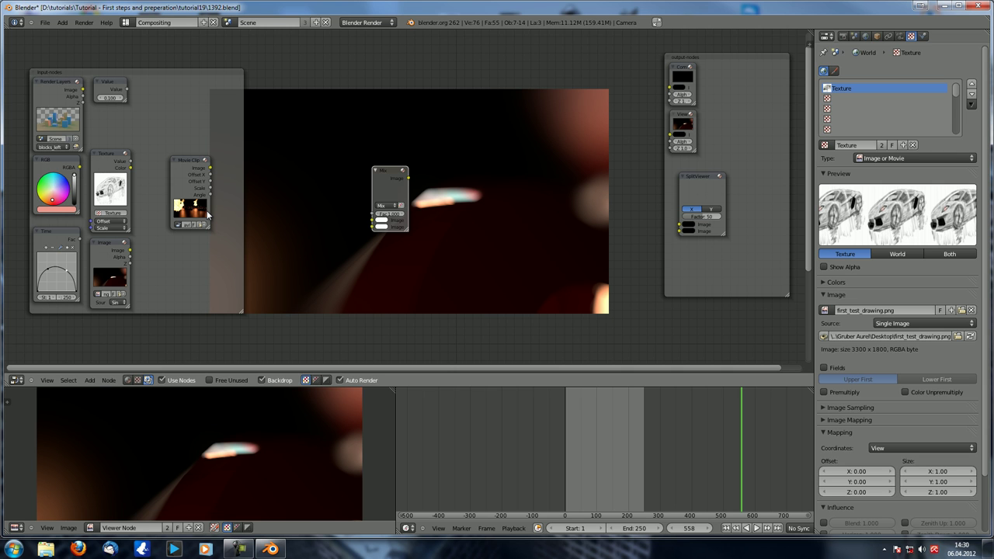
{"action": "key", "text": "x"}
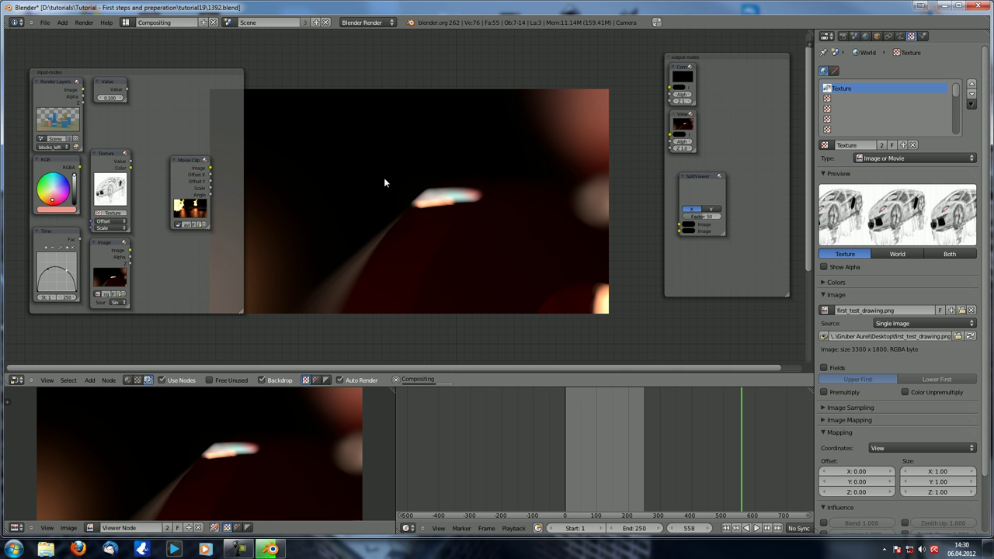
Add a Color Balance node between the input and output frames and place a duplicate directly below it
{"action": "key", "text": "shift+a"}
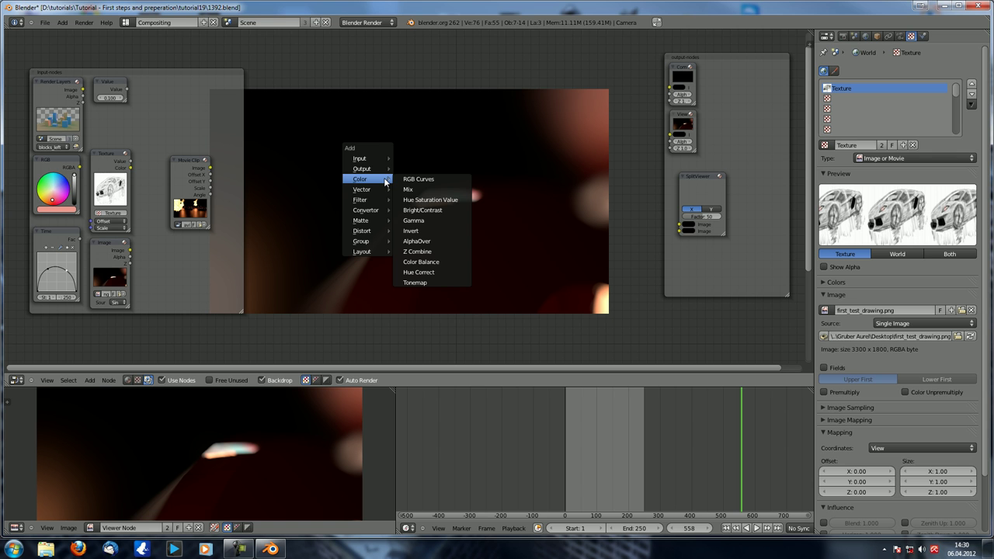
{"action": "left_click", "coordinate": [444, 262]}
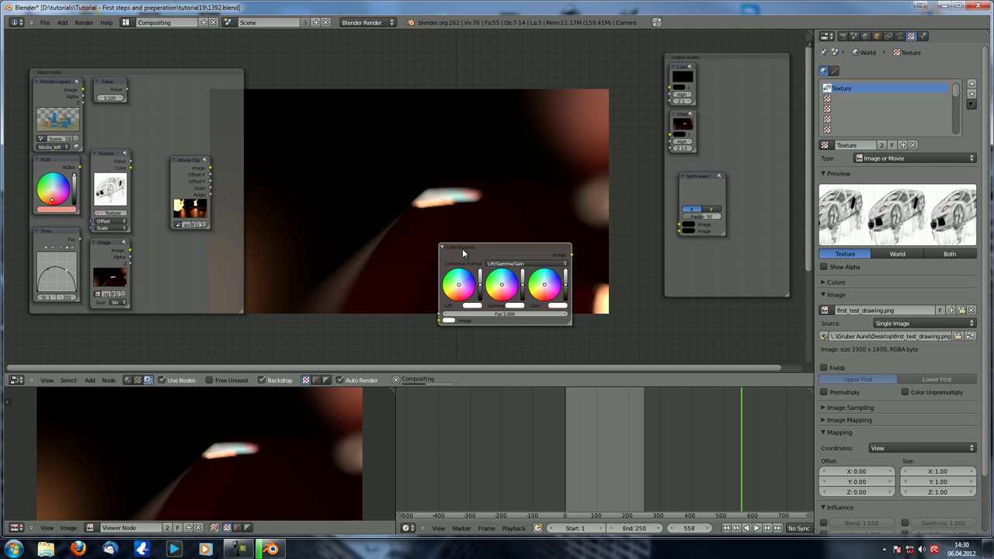
{"action": "key", "text": "g"}
{"action": "left_click", "coordinate": [279, 68]}
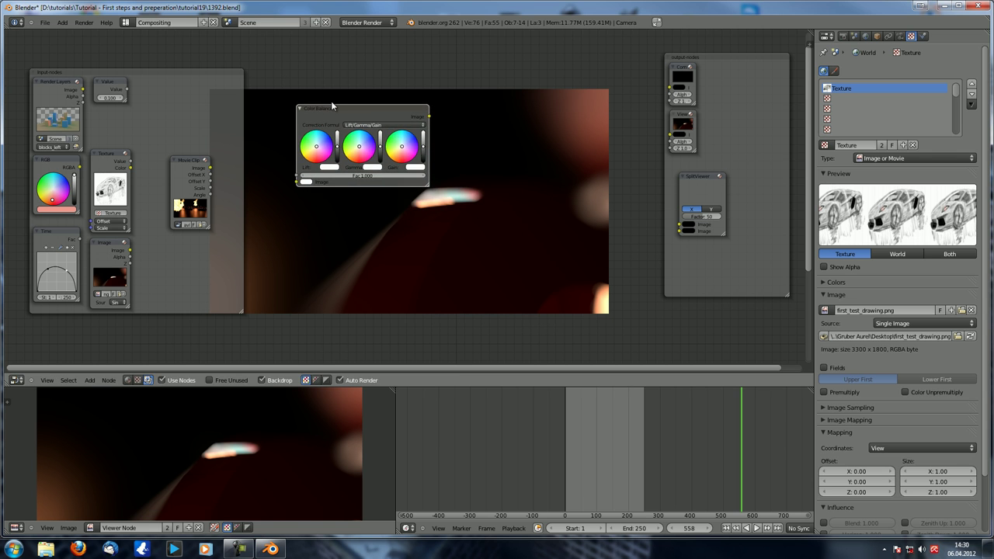
{"action": "key", "text": "shift+d"}
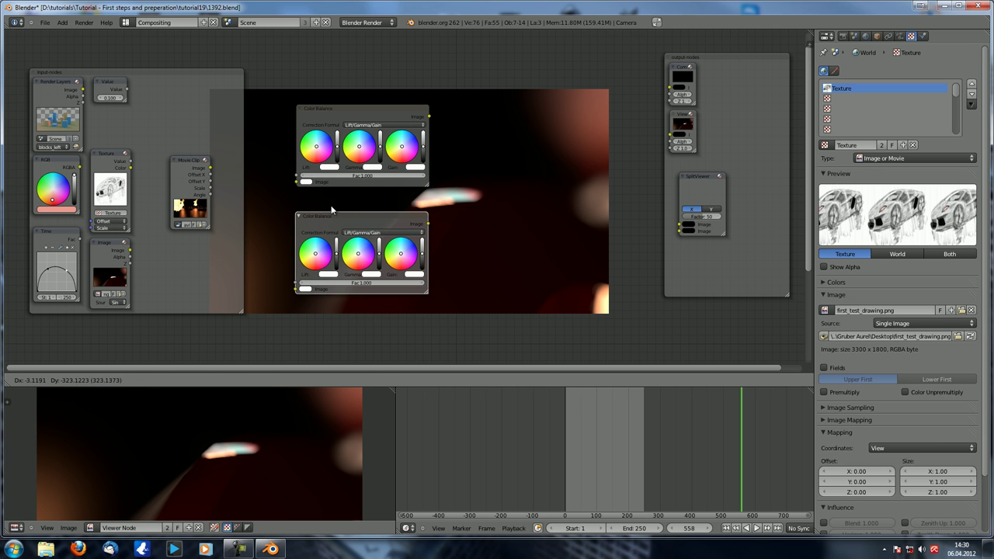
{"action": "left_click", "coordinate": [330, 203]}
Connect the Movie Clip image to both Color Balance nodes and the upper one's output to the Viewer node
{"action": "left_click_drag", "start_coordinate": [209, 167], "coordinate": [297, 181]}
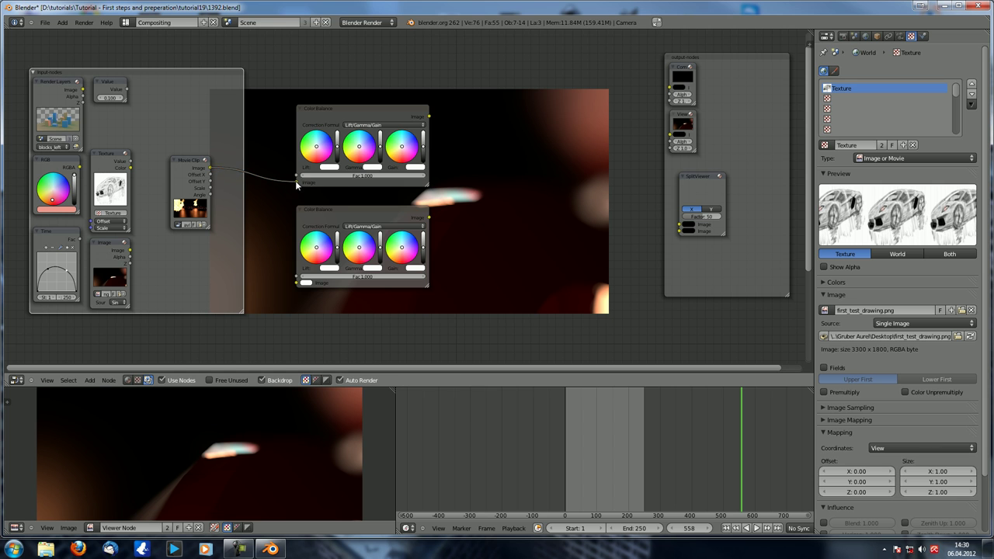
{"action": "left_click_drag", "start_coordinate": [210, 167], "coordinate": [297, 282]}
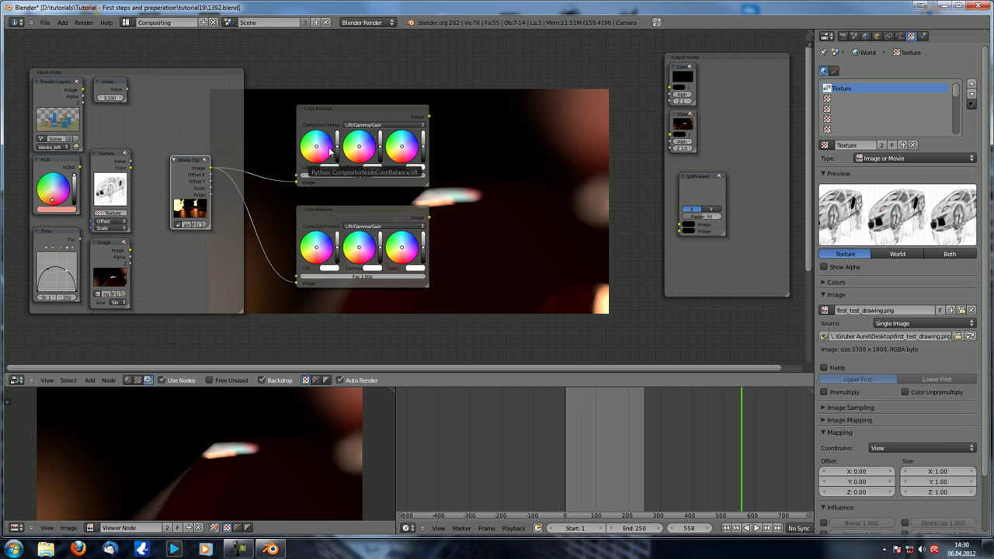
{"action": "left_click_drag", "start_coordinate": [427, 117], "coordinate": [681, 122]}
Tint the upper Color Balance node's Lift light green and its Gain light yellow
{"action": "scroll", "coordinate": [463, 229], "scroll_direction": "up", "scroll_amount": 2}
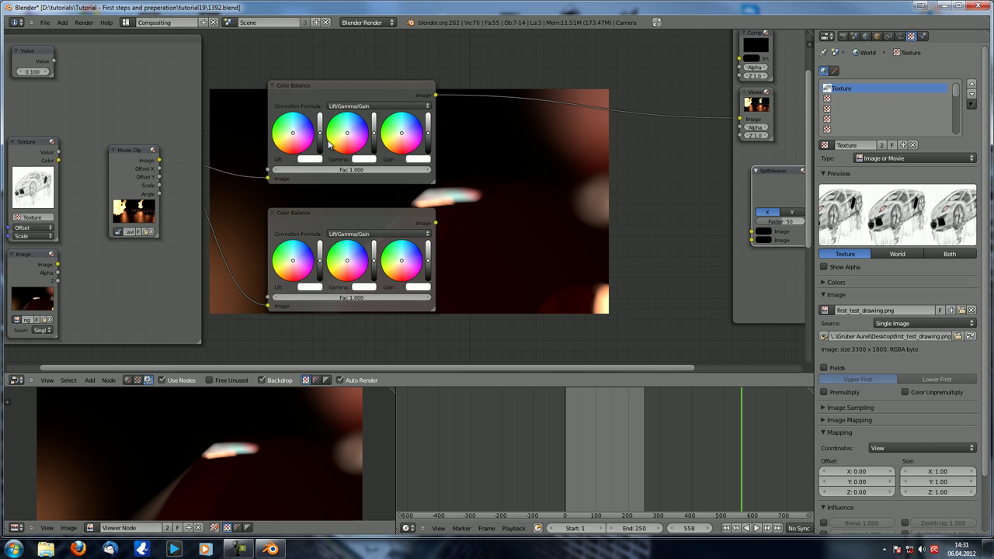
{"action": "left_click_drag", "start_coordinate": [299, 132], "coordinate": [285, 127]}
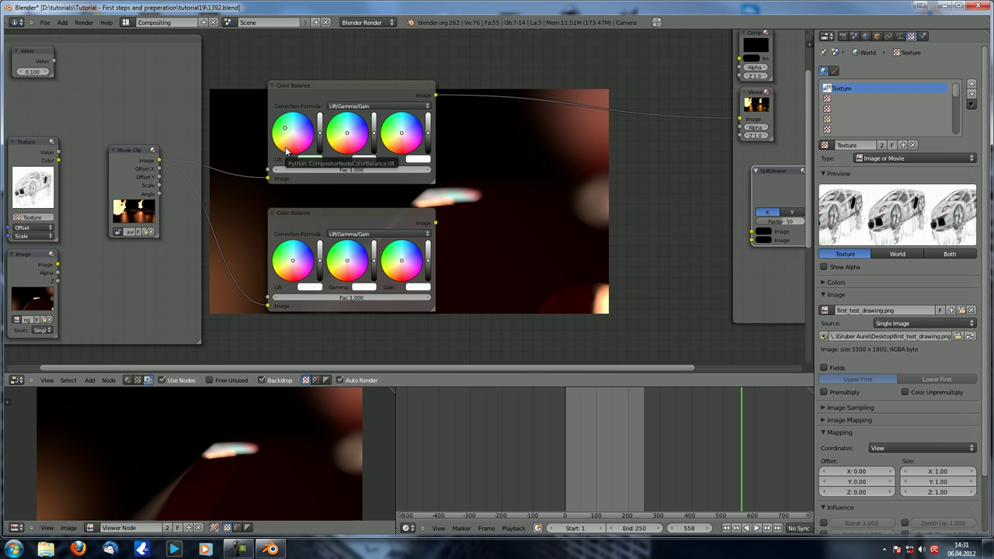
{"action": "left_click", "coordinate": [757, 99]}
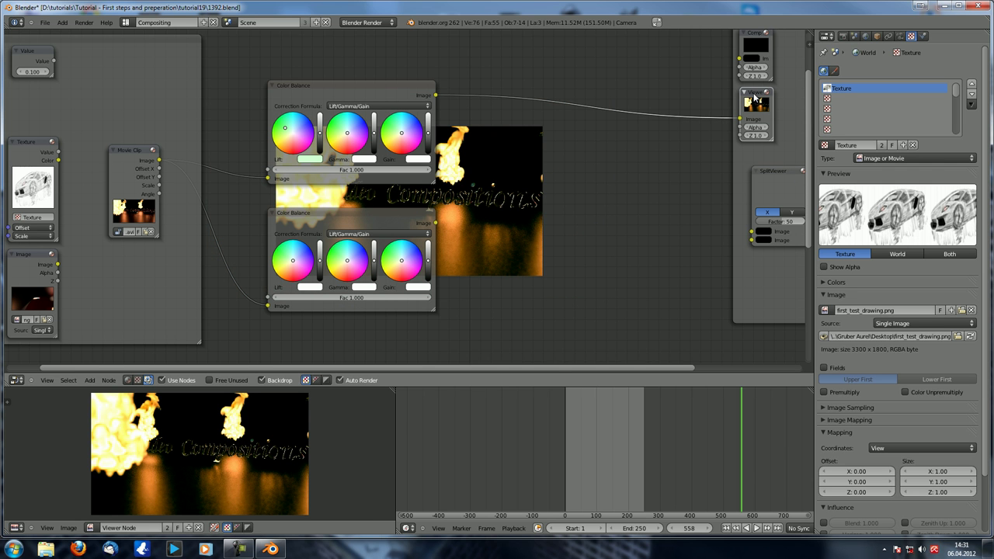
{"action": "scroll", "coordinate": [549, 162], "scroll_direction": "up", "scroll_amount": 3}
{"action": "middle_click_drag", "start_coordinate": [559, 189], "coordinate": [431, 178]}
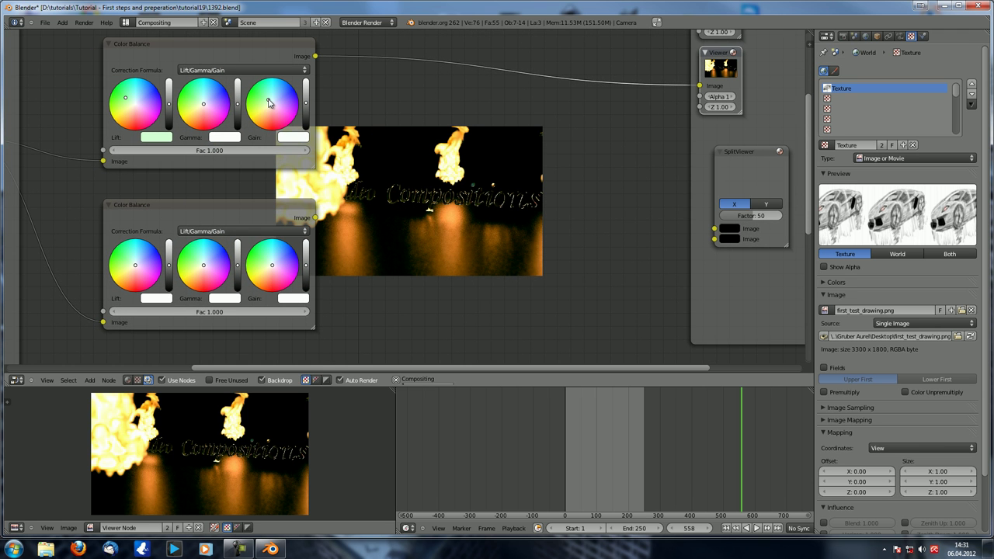
{"action": "mouse_move", "coordinate": [269, 99]}
{"action": "left_mouse_down"}
{"action": "mouse_move", "coordinate": [274, 113]}
{"action": "mouse_move", "coordinate": [258, 105]}
{"action": "left_mouse_up"}
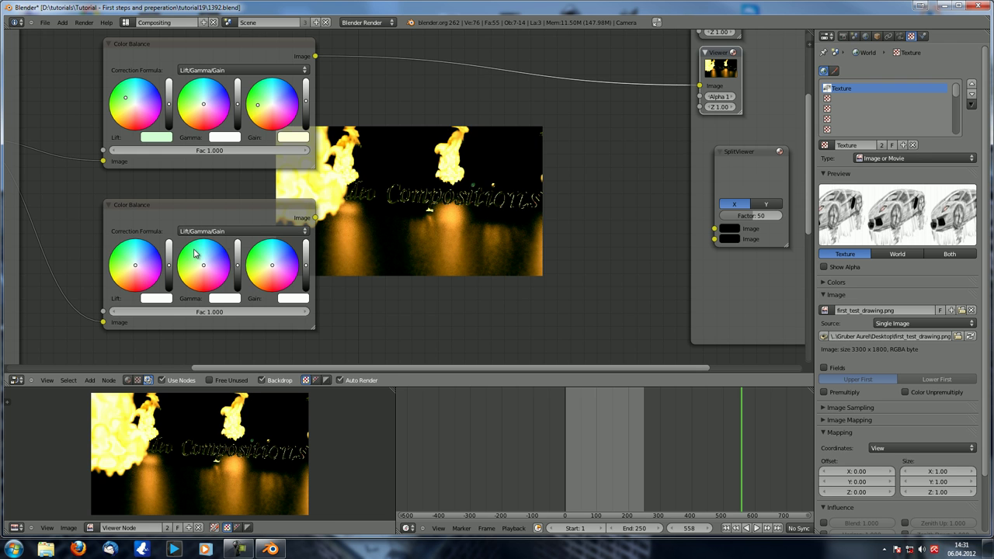
Route the lower Color Balance node to the Viewer and tint its Lift pink and its Gamma light cyan
{"action": "left_click", "coordinate": [240, 211], "text": "ctrl+shift"}
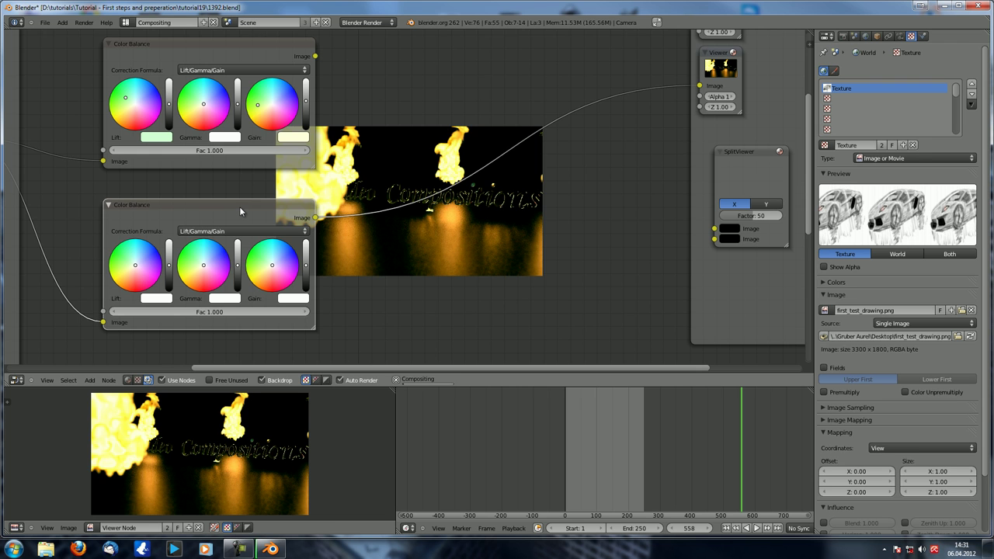
{"action": "left_click", "coordinate": [145, 271]}
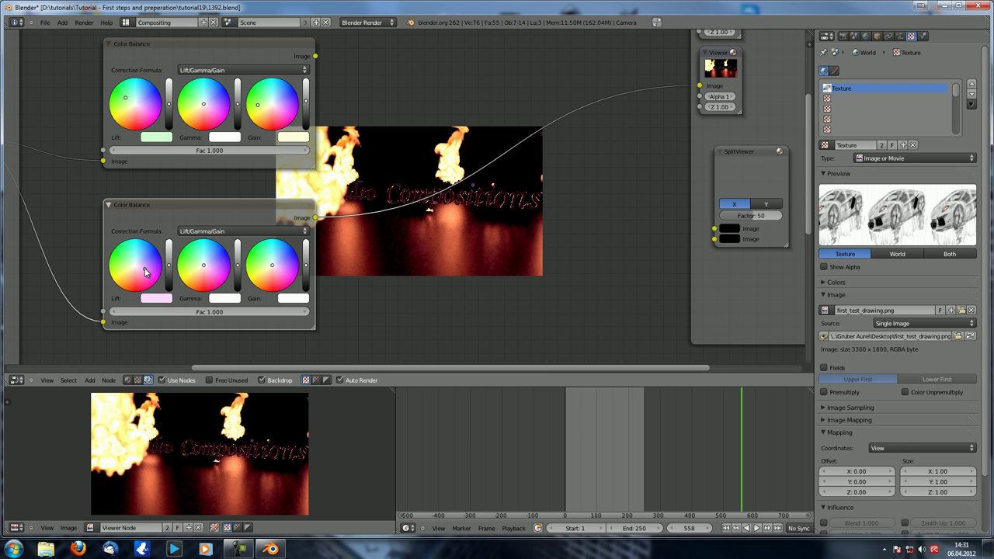
{"action": "left_click", "coordinate": [196, 263]}
{"action": "left_click_drag", "start_coordinate": [196, 265], "coordinate": [210, 252]}
Compare the two colour corrections by switching the Viewer between the upper and lower Color Balance nodes
{"action": "scroll", "coordinate": [495, 201], "scroll_direction": "down", "scroll_amount": 2}
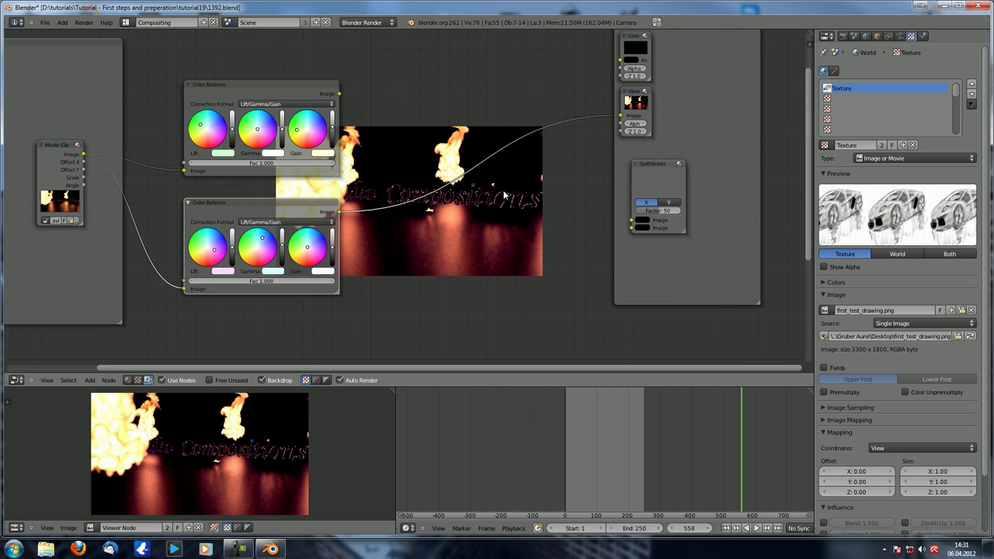
{"action": "left_click", "coordinate": [271, 88], "text": "ctrl+shift"}
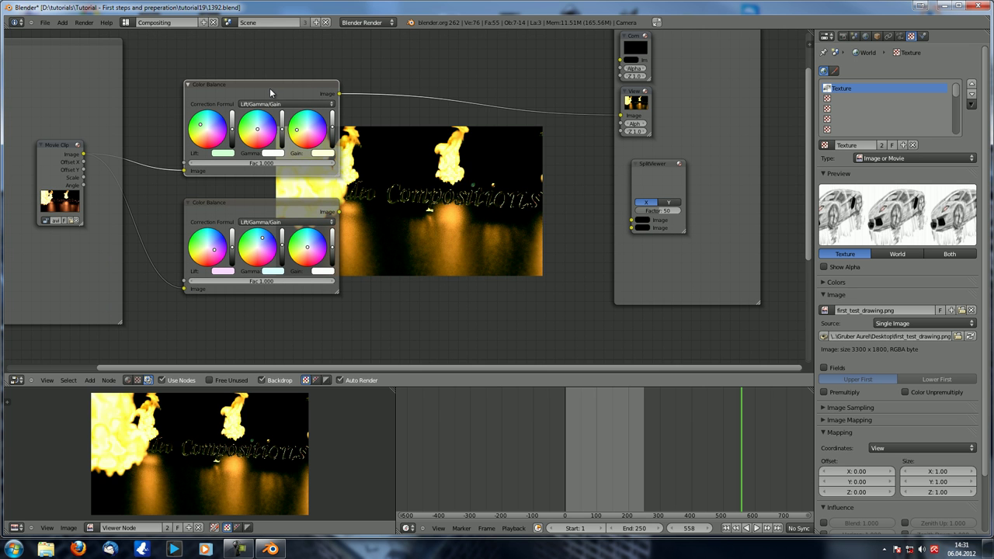
{"action": "left_click", "coordinate": [266, 202], "text": "ctrl+shift"}
{"action": "key", "text": "m"}
{"action": "key", "text": "m"}
{"action": "left_click", "coordinate": [264, 87], "text": "ctrl+shift"}
Link the upper and lower Color Balance outputs to the SplitViewer node's first and second image inputs
{"action": "left_click", "coordinate": [656, 167]}
{"action": "left_click", "coordinate": [272, 90], "text": "ctrl+shift"}
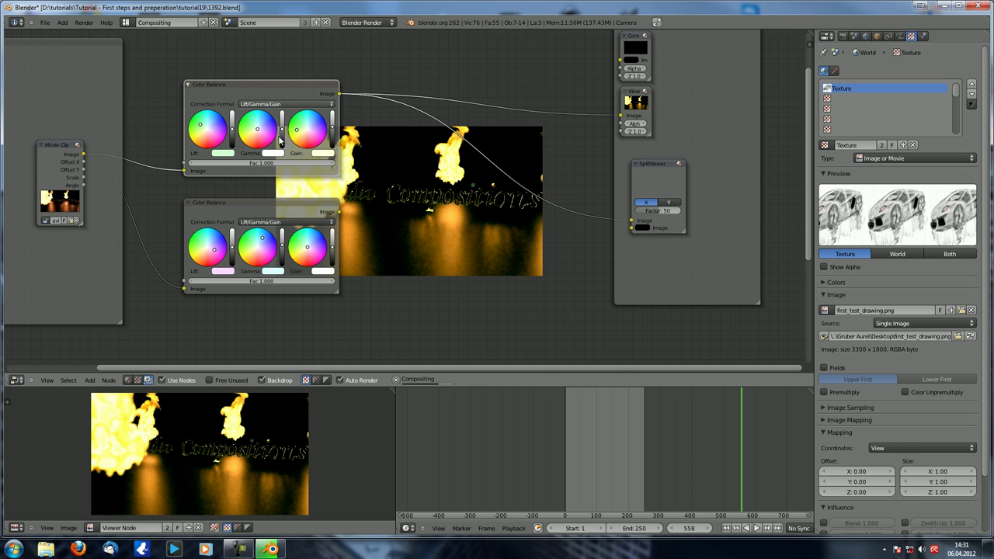
{"action": "left_click", "coordinate": [282, 202], "text": "ctrl+shift"}
{"action": "left_click", "coordinate": [297, 89], "text": "ctrl+shift"}
{"action": "left_click_drag", "start_coordinate": [340, 211], "coordinate": [634, 228]}
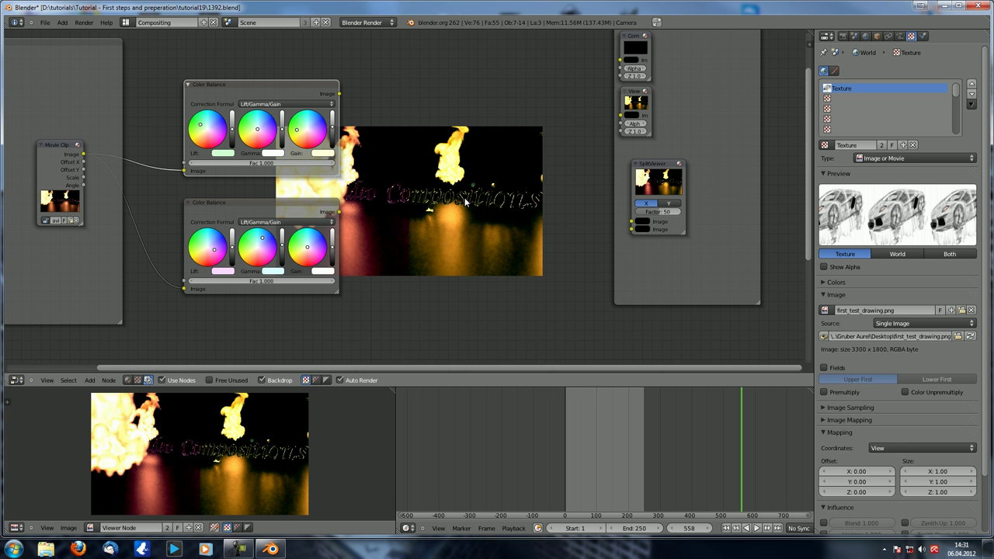
Enlarge the backdrop image and set the SplitViewer node's split direction to Y
{"action": "scroll", "coordinate": [410, 194], "scroll_direction": "up", "scroll_amount": 2}
{"action": "key", "text": "alt+v"}
{"action": "key", "text": "alt+v"}
{"action": "key", "text": "alt+v"}
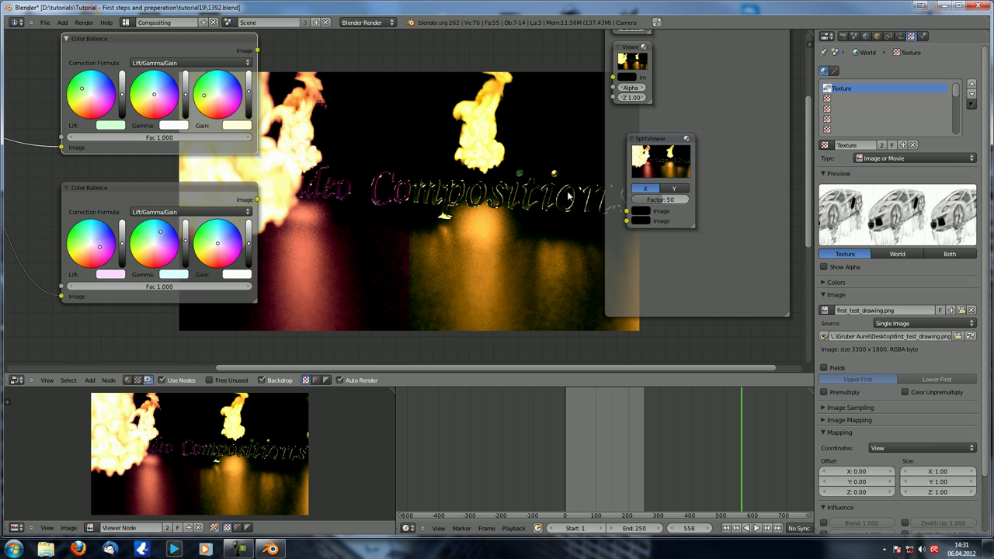
{"action": "left_click", "coordinate": [671, 189]}
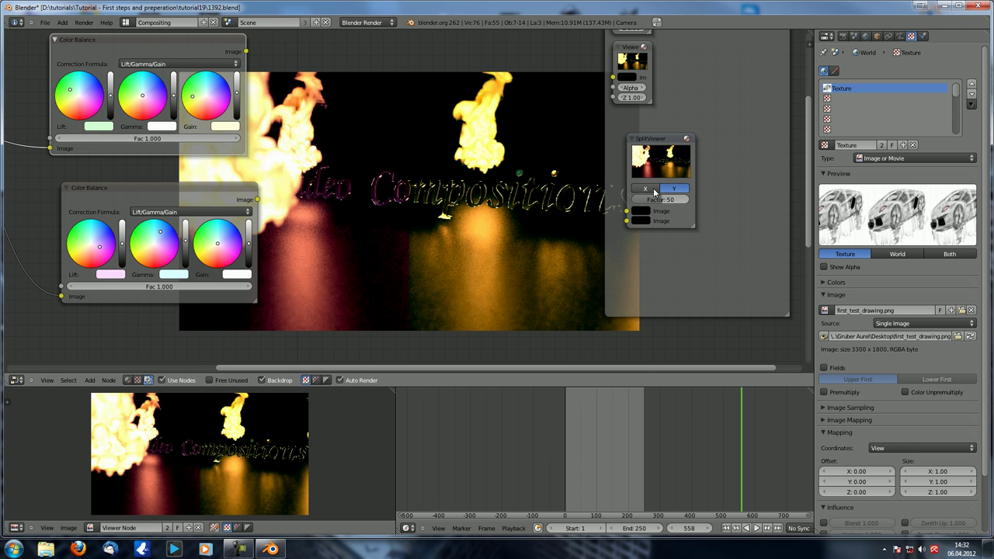
Reconnect the upper Color Balance node to the SplitViewer's first image input and the lower to its second, with an X split
{"action": "scroll", "coordinate": [305, 144], "scroll_direction": "down", "scroll_amount": 1}
{"action": "left_click_drag", "start_coordinate": [288, 199], "coordinate": [580, 216]}
{"action": "left_click_drag", "start_coordinate": [278, 80], "coordinate": [578, 208]}
{"action": "scroll", "coordinate": [577, 208], "scroll_direction": "up", "scroll_amount": 1}
{"action": "left_click", "coordinate": [670, 193]}
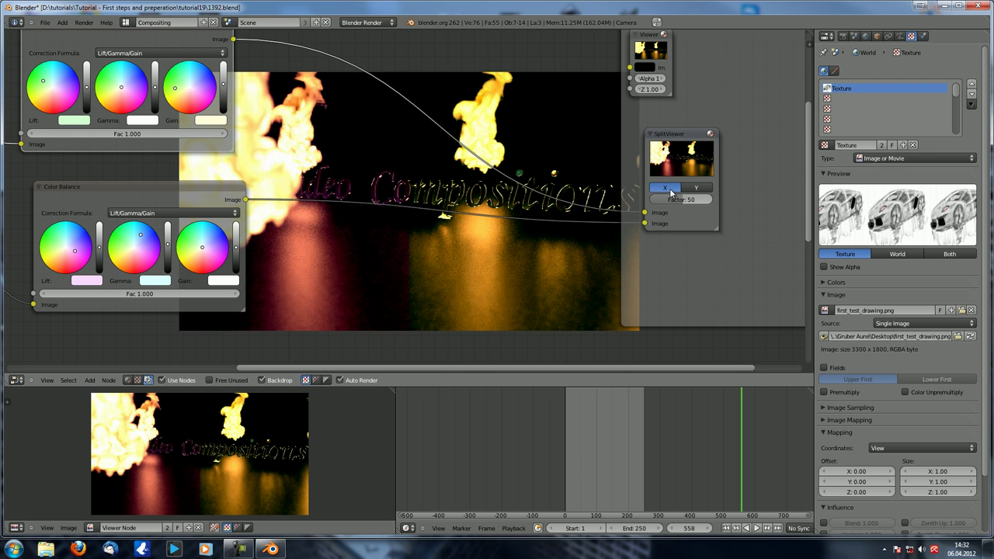
Compare the SplitViewer's X and Y split directions on the backdrop
{"action": "left_click", "coordinate": [687, 190]}
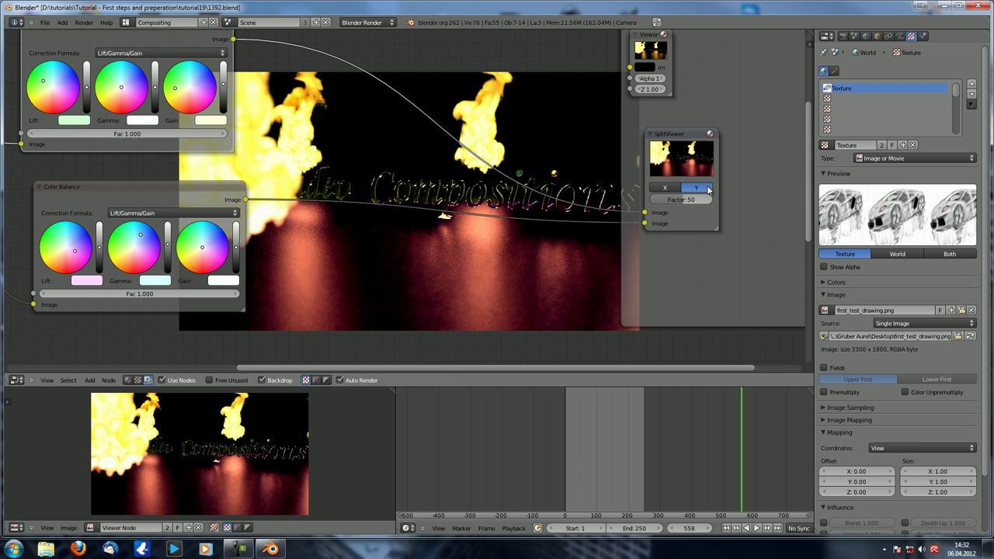
{"action": "left_click", "coordinate": [666, 189]}
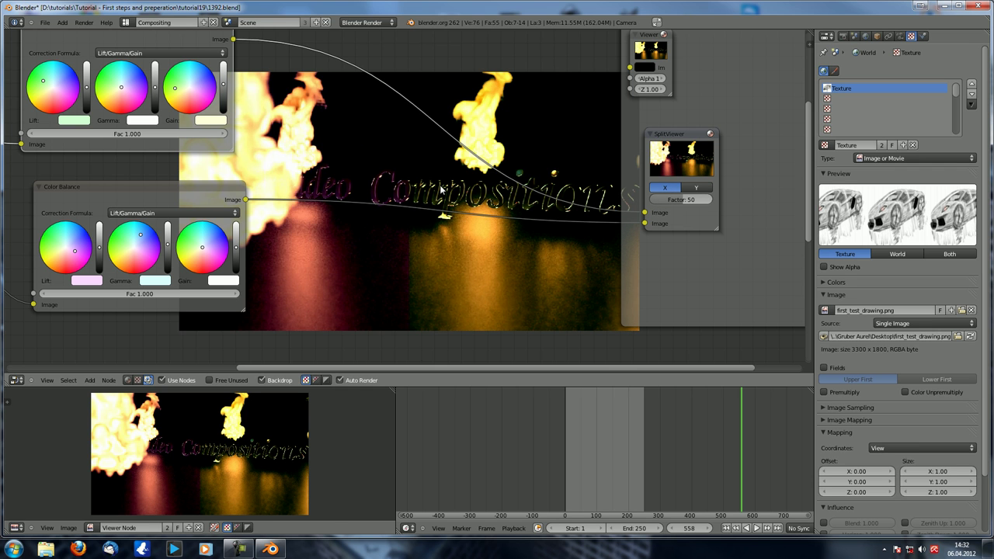
{"action": "left_click", "coordinate": [695, 188]}
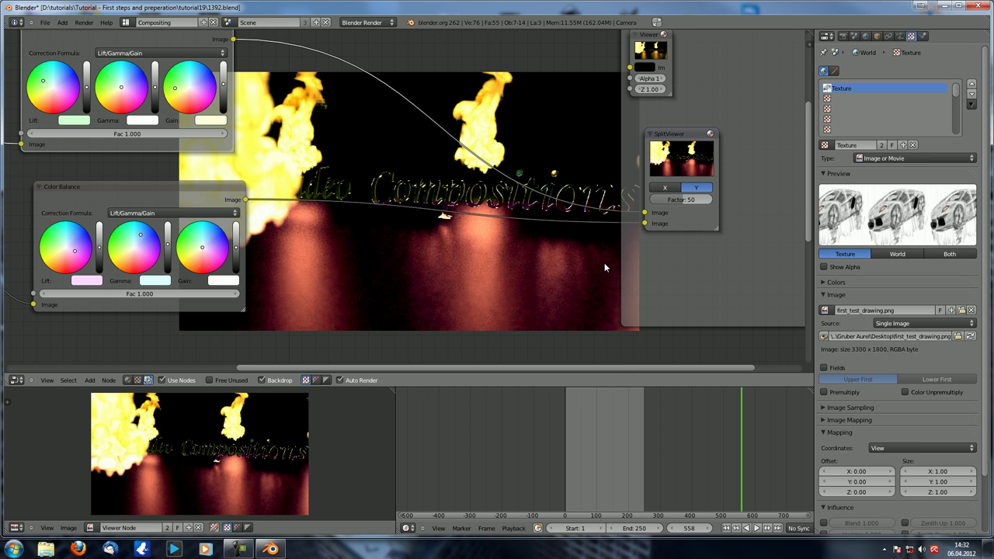
Set the SplitViewer's factor to 64 and its split direction to Y
{"action": "left_click", "coordinate": [674, 190]}
{"action": "mouse_move", "coordinate": [679, 200]}
{"action": "left_mouse_down"}
{"action": "mouse_move", "coordinate": [703, 202]}
{"action": "mouse_move", "coordinate": [652, 205]}
{"action": "mouse_move", "coordinate": [687, 201]}
{"action": "left_mouse_up"}
{"action": "left_click", "coordinate": [696, 187]}
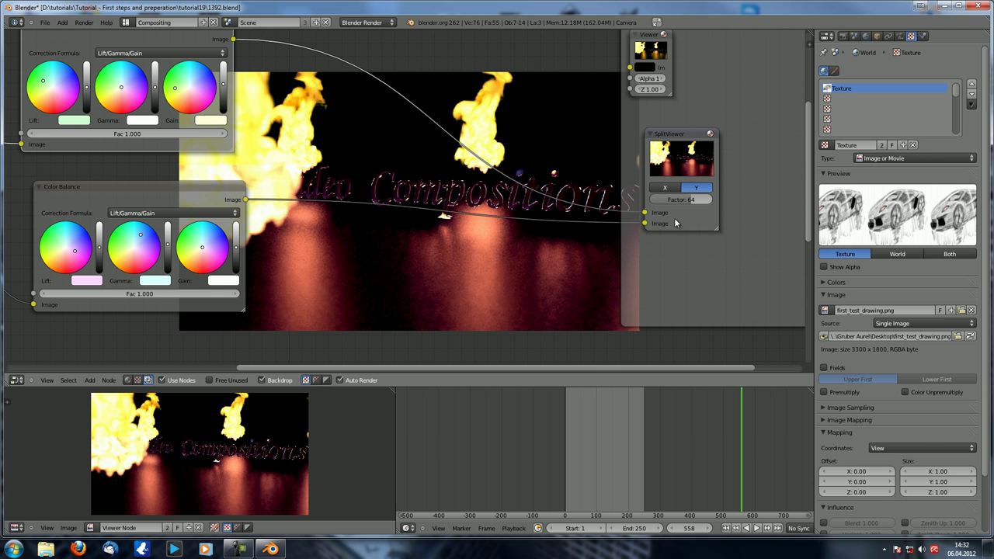
Move the SplitViewer node up beside the Composite and Viewer nodes in the output nodes frame
{"action": "scroll", "coordinate": [567, 209], "scroll_direction": "down", "scroll_amount": 3}
{"action": "middle_click_drag", "start_coordinate": [602, 119], "coordinate": [624, 174]}
{"action": "left_click_drag", "start_coordinate": [586, 214], "coordinate": [606, 113]}
{"action": "scroll", "coordinate": [488, 218], "scroll_direction": "up", "scroll_amount": 1}
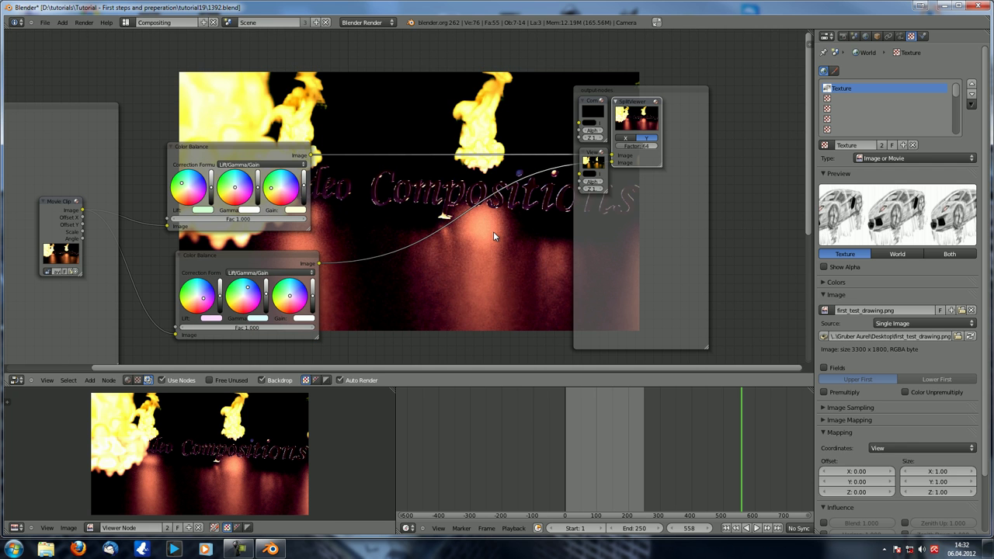
Add a File Output node and place it above the Color Balance nodes
{"action": "key", "text": "shift+a"}
{"action": "mouse_move", "coordinate": [494, 234]}
{"action": "mouse_move", "coordinate": [471, 222]}
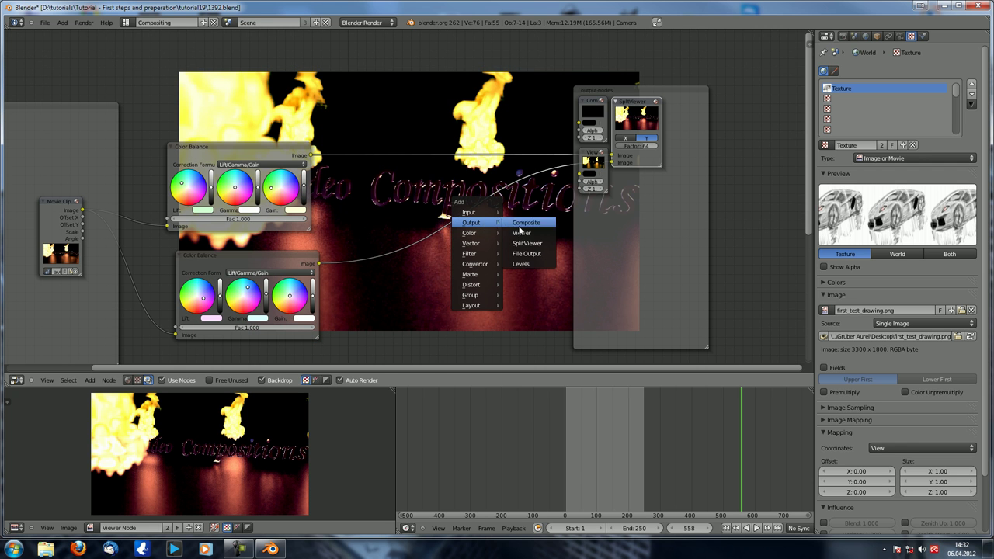
{"action": "left_click", "coordinate": [528, 253]}
{"action": "left_click", "coordinate": [553, 295]}
{"action": "left_click_drag", "start_coordinate": [564, 244], "coordinate": [368, 53]}
{"action": "scroll", "coordinate": [482, 159], "scroll_direction": "down", "scroll_amount": 2}
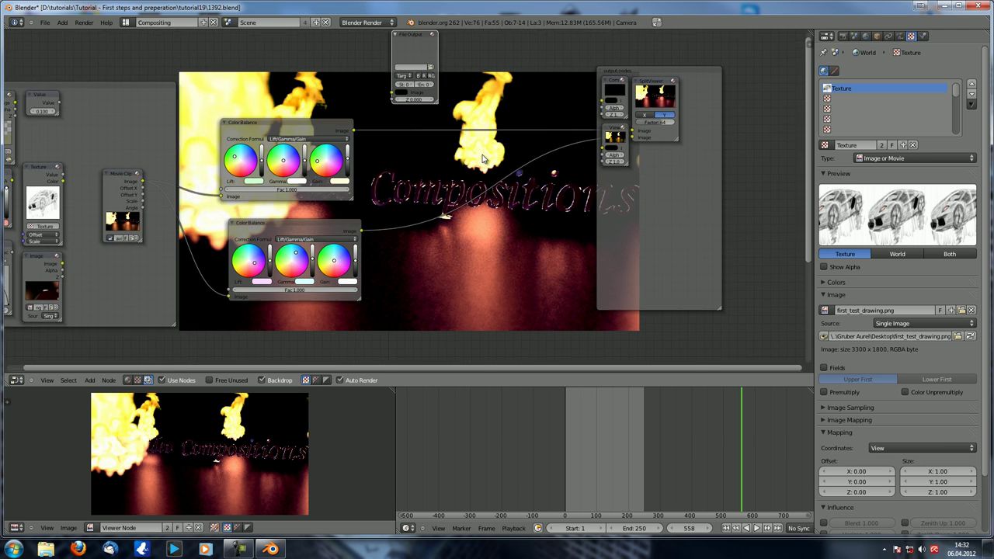
Connect the upper Color Balance node's image output to the File Output node's Image input
{"action": "scroll", "coordinate": [398, 213], "scroll_direction": "up", "scroll_amount": 1}
{"action": "left_click_drag", "start_coordinate": [375, 173], "coordinate": [419, 134]}
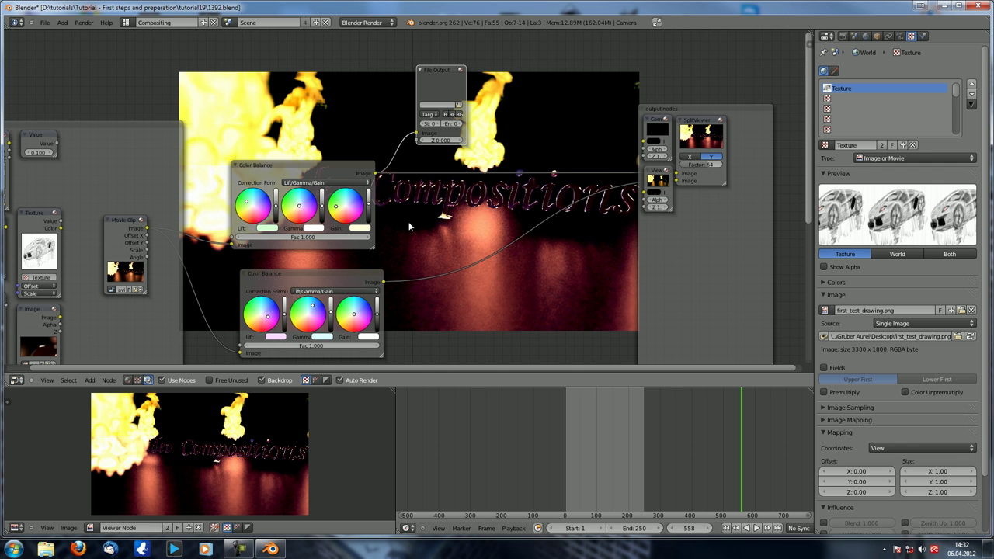
{"action": "scroll", "coordinate": [432, 130], "scroll_direction": "up", "scroll_amount": 5}
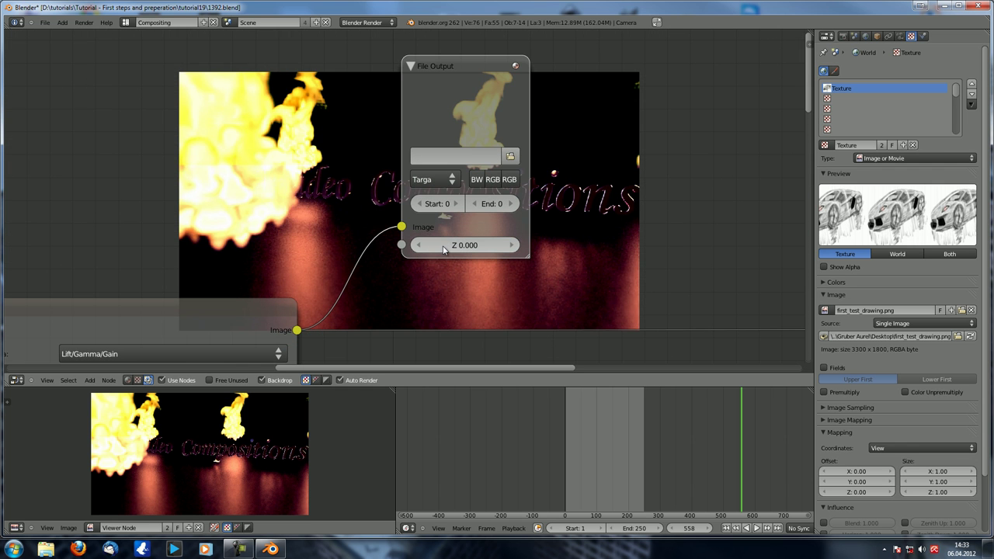
{"action": "scroll", "coordinate": [443, 249], "scroll_direction": "down", "scroll_amount": 5}
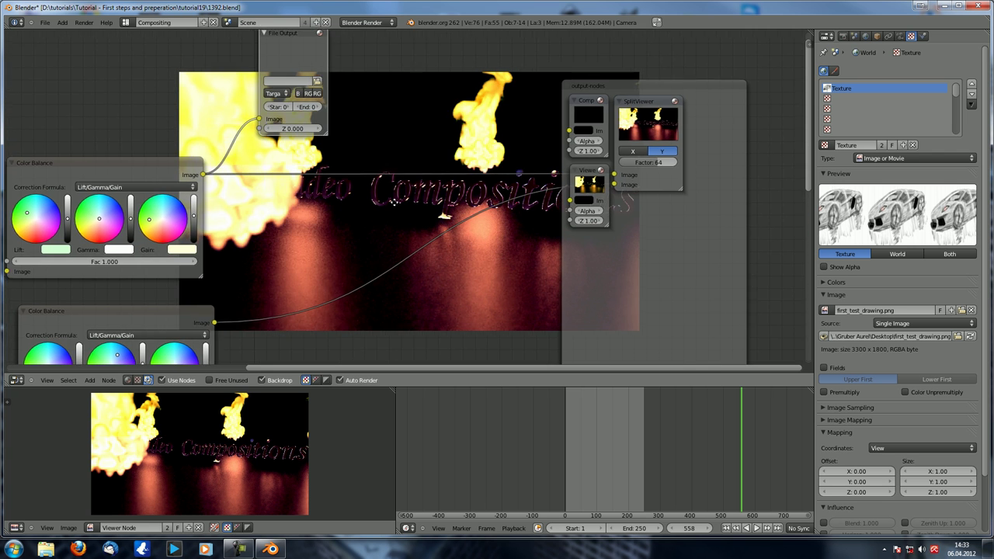
{"action": "scroll", "coordinate": [489, 219], "scroll_direction": "up", "scroll_amount": 4}
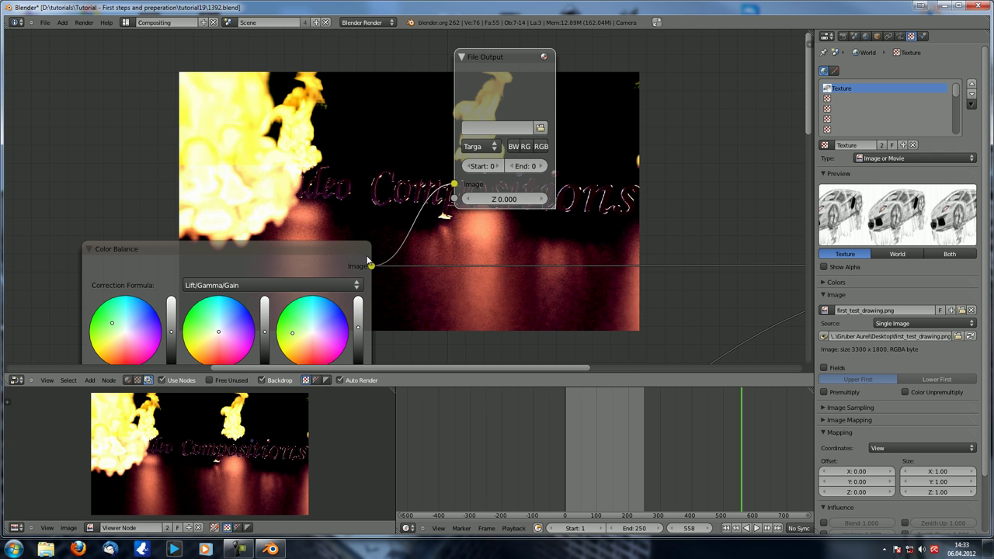
{"action": "left_click", "coordinate": [263, 258]}
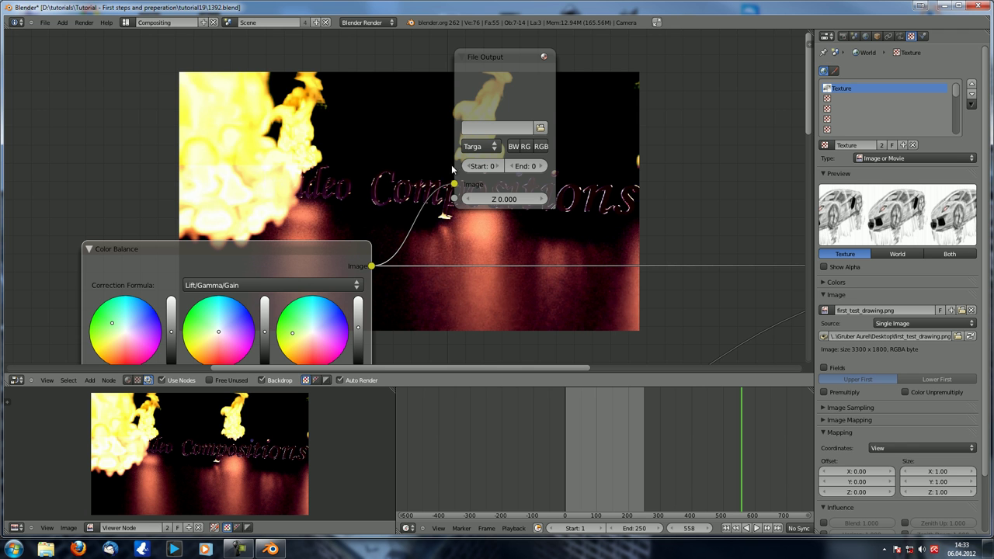
Browse for the File Output node's save folder, going to D:\Programme\Cat B\Blender Foundation\Projects
{"action": "scroll", "coordinate": [515, 148], "scroll_direction": "down", "scroll_amount": 4}
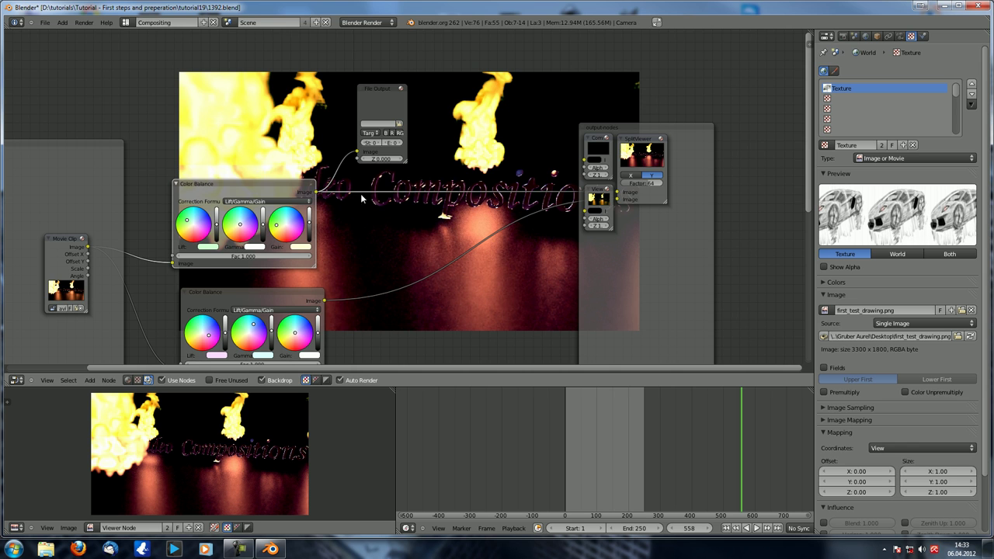
{"action": "scroll", "coordinate": [381, 132], "scroll_direction": "up", "scroll_amount": 1}
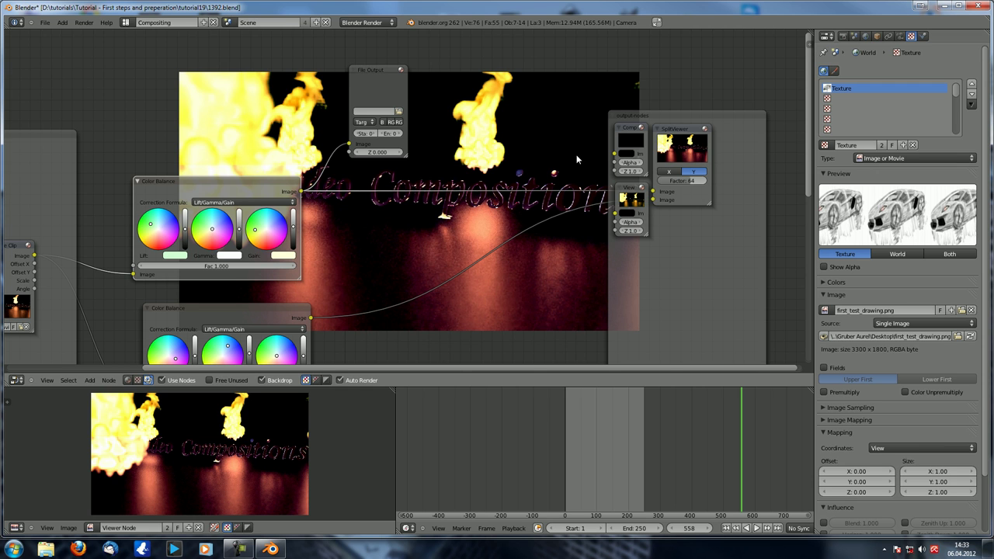
{"action": "scroll", "coordinate": [437, 259], "scroll_direction": "up", "scroll_amount": 2}
{"action": "middle_click_drag", "start_coordinate": [438, 258], "coordinate": [471, 249]}
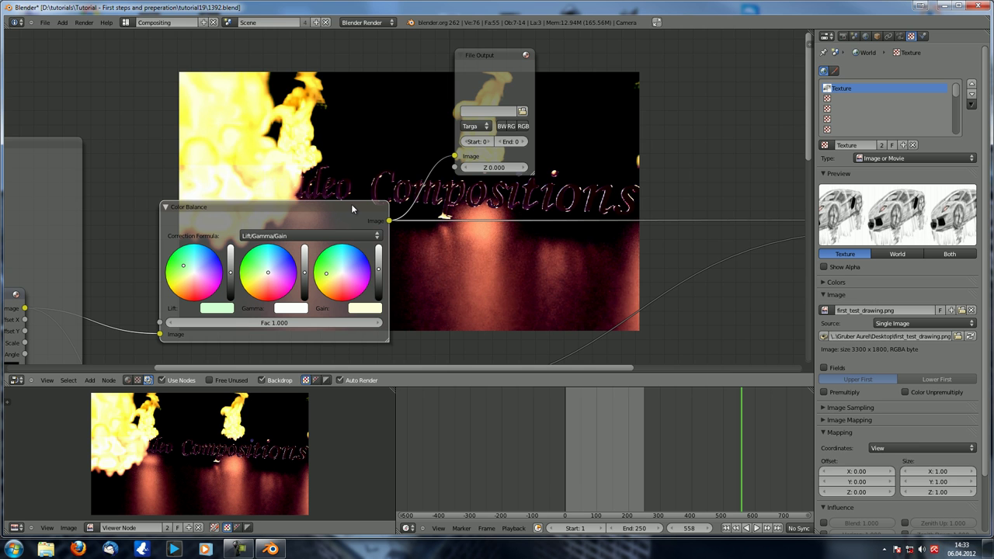
{"action": "left_click", "coordinate": [522, 111]}
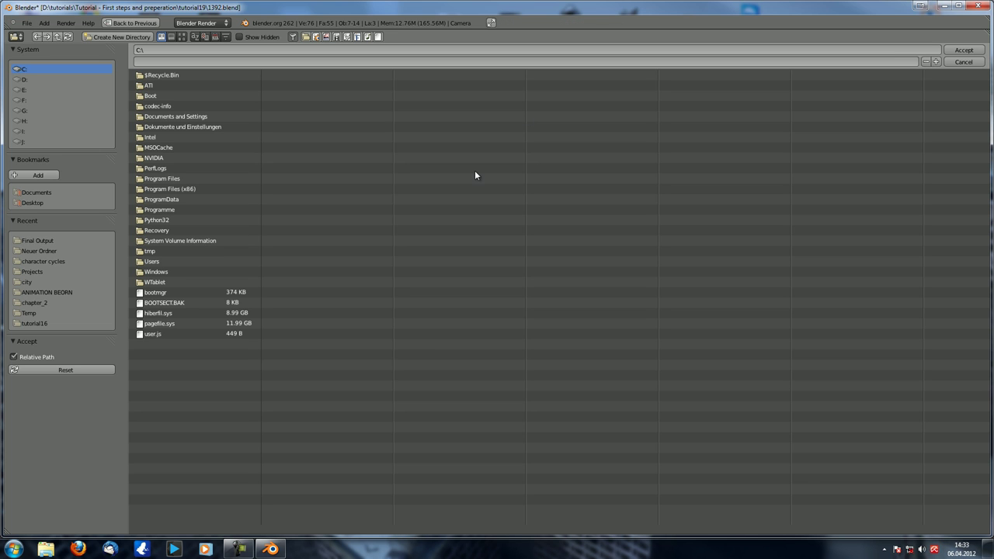
{"action": "left_click", "coordinate": [35, 251]}
{"action": "left_click", "coordinate": [167, 74]}
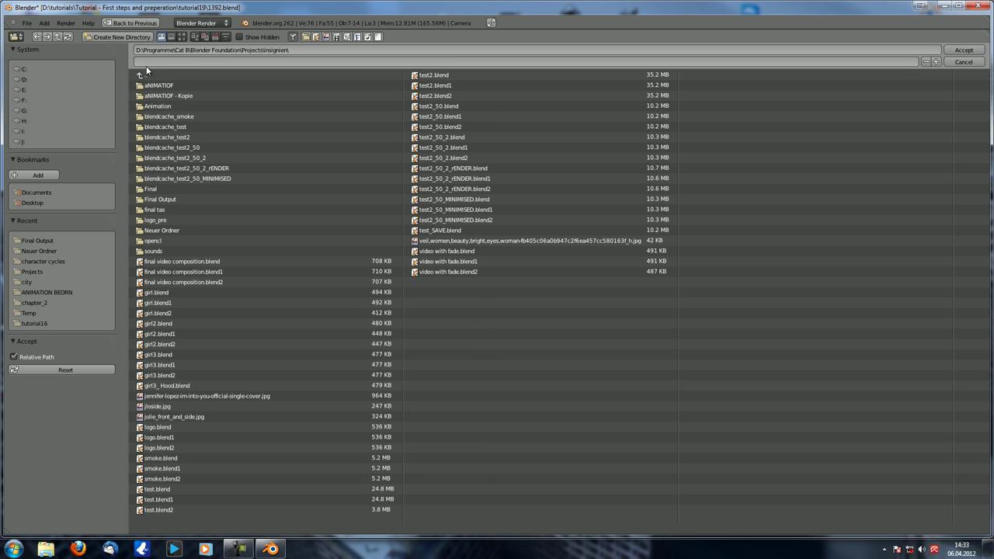
{"action": "left_click", "coordinate": [148, 73]}
Create a directory named file output inside Projects and accept Projects as the File Output node's path
{"action": "left_click", "coordinate": [141, 37]}
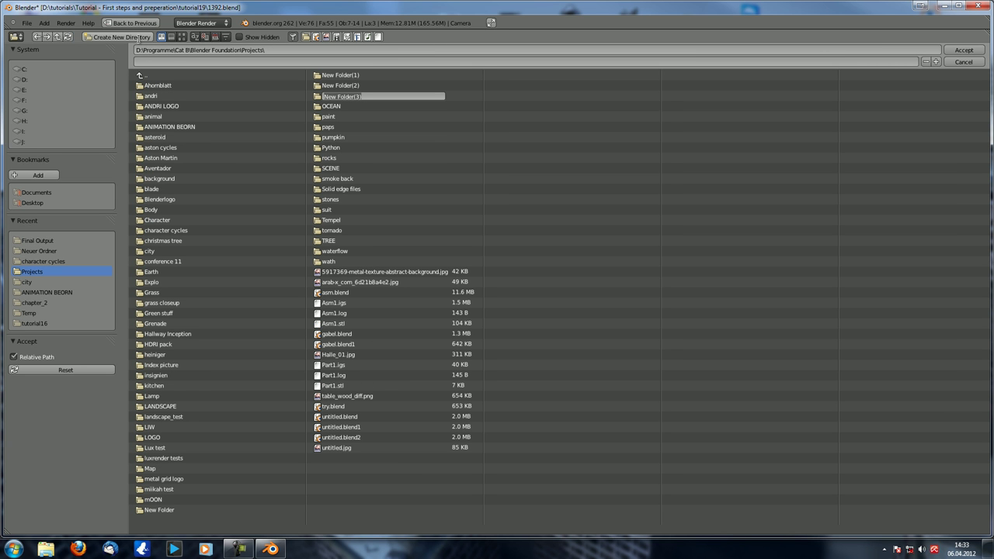
{"action": "key", "text": "BackSpace"}
{"action": "type", "text": "file output"}
{"action": "key", "text": "Return"}
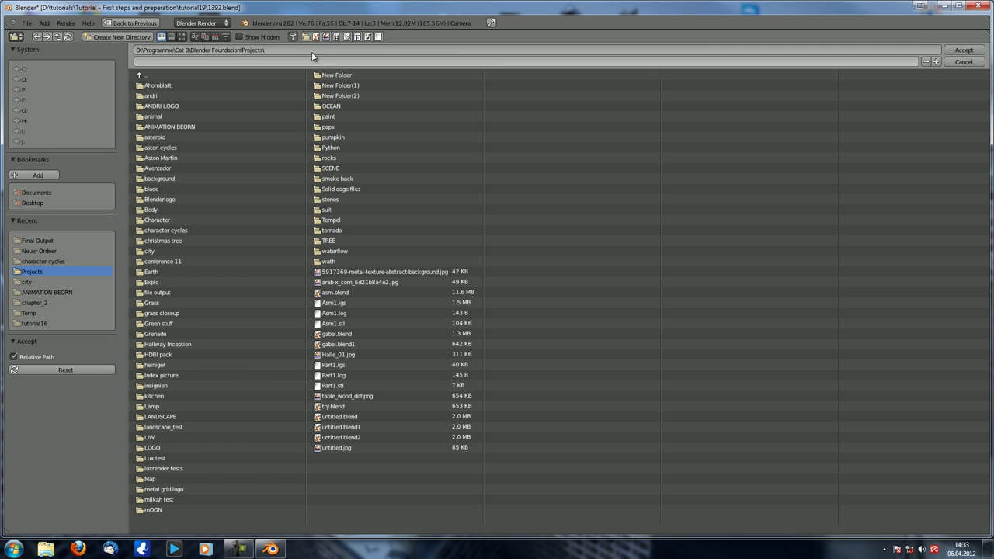
{"action": "left_click", "coordinate": [950, 50]}
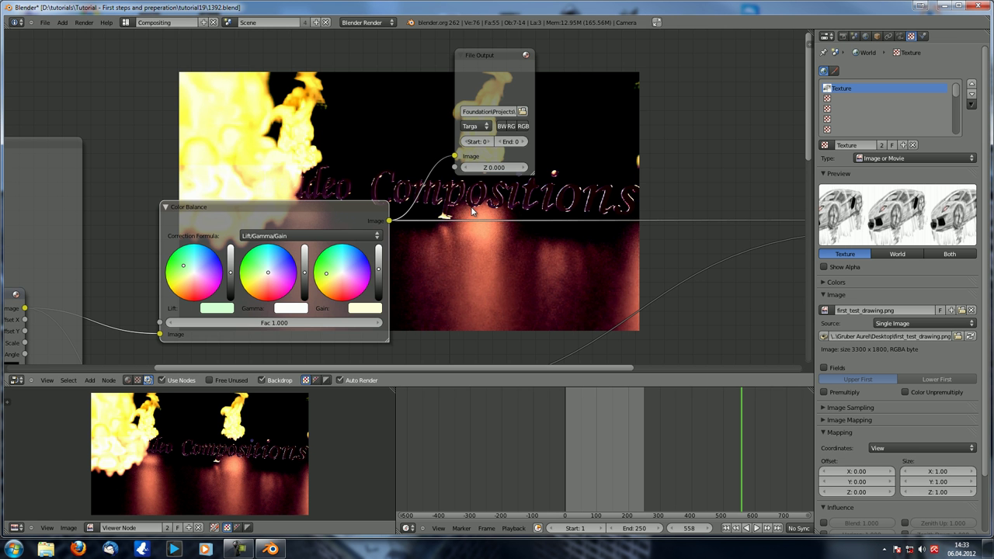
Switch to Windows Explorer and open the folder D:\Programme\Cat B\Blender Foundation\Projects\file output
{"action": "middle_click_drag", "start_coordinate": [444, 193], "coordinate": [421, 174]}
{"action": "scroll", "coordinate": [421, 174], "scroll_direction": "down", "scroll_amount": 3}
{"action": "middle_click_drag", "start_coordinate": [420, 223], "coordinate": [385, 208]}
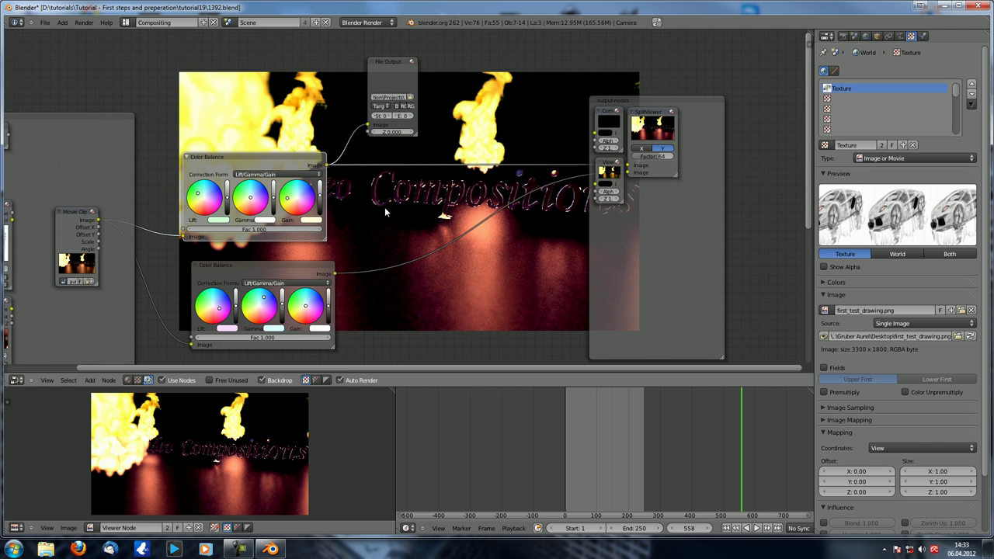
{"action": "left_click", "coordinate": [45, 549]}
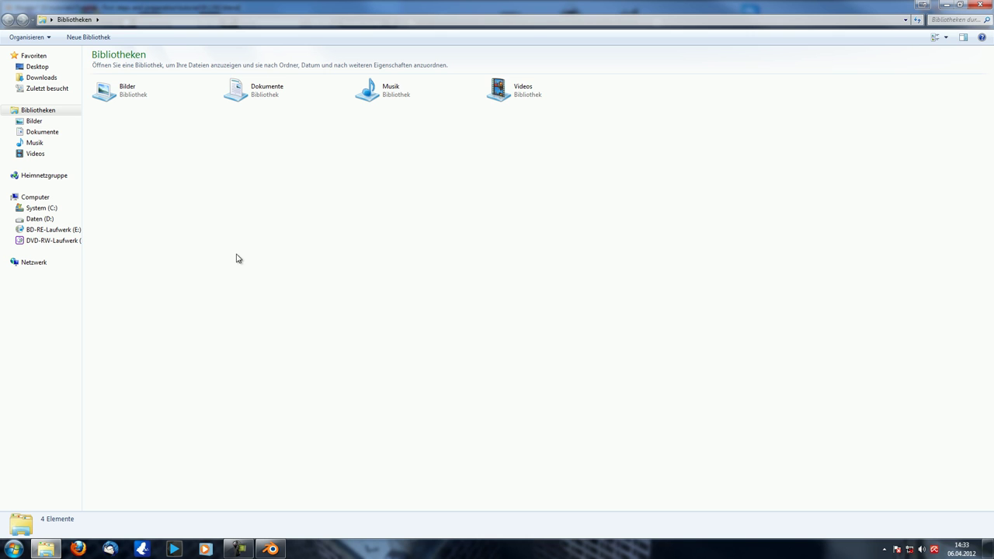
{"action": "left_click", "coordinate": [38, 220]}
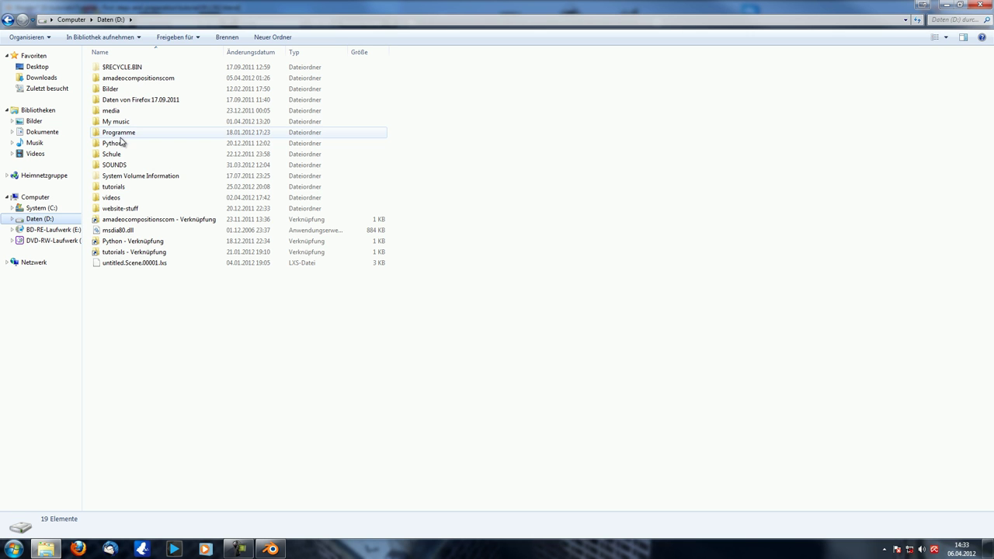
{"action": "double_click", "coordinate": [124, 136]}
{"action": "double_click", "coordinate": [137, 90]}
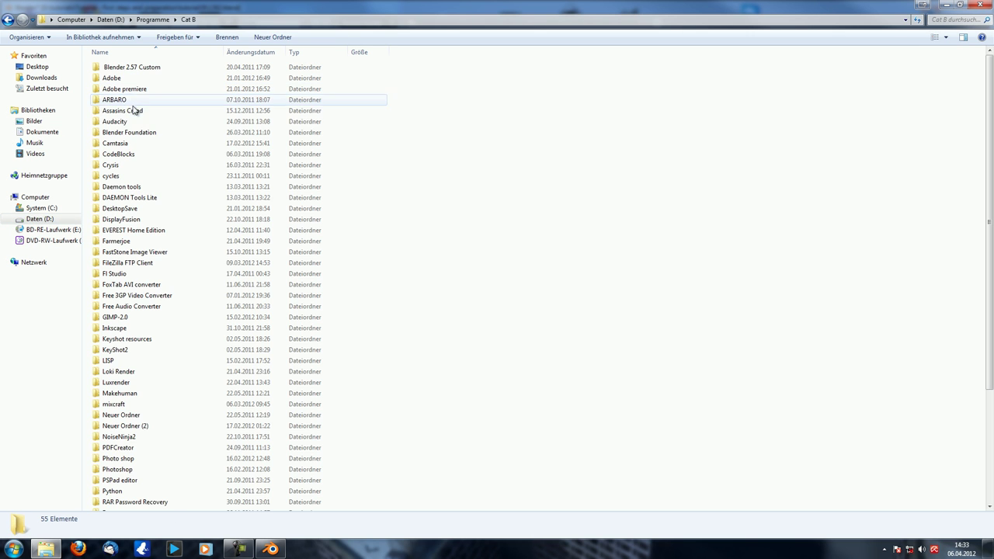
{"action": "double_click", "coordinate": [132, 132]}
{"action": "double_click", "coordinate": [130, 133]}
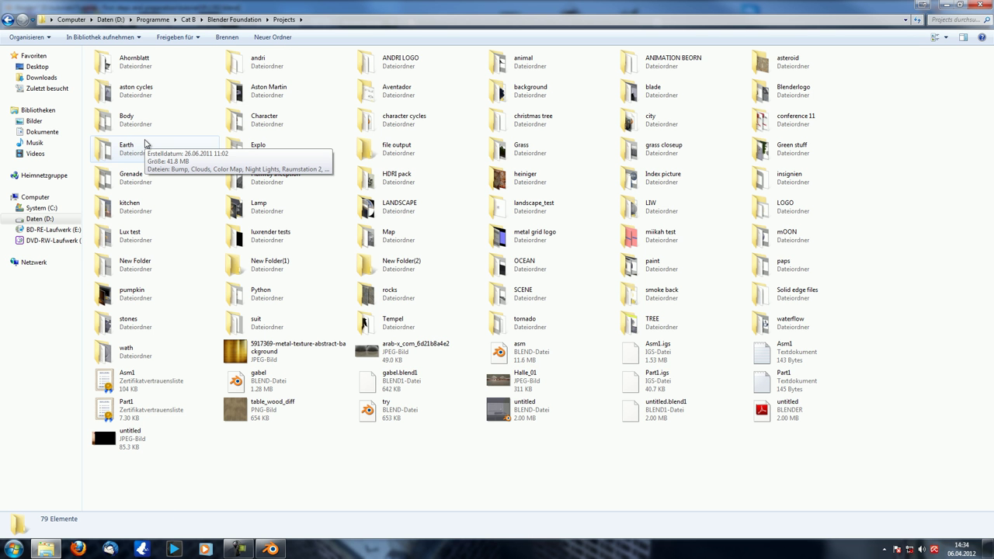
{"action": "double_click", "coordinate": [396, 148]}
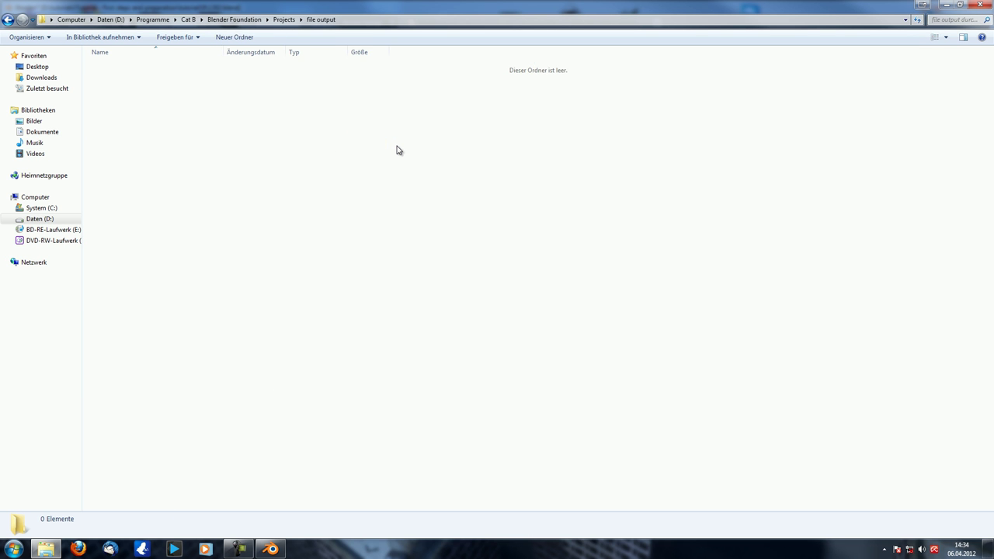
Shrink the Explorer window, switch back to Blender and render the current frame
{"action": "left_click", "coordinate": [959, 4]}
{"action": "left_click_drag", "start_coordinate": [588, 124], "coordinate": [743, 351]}
{"action": "left_click", "coordinate": [584, 13]}
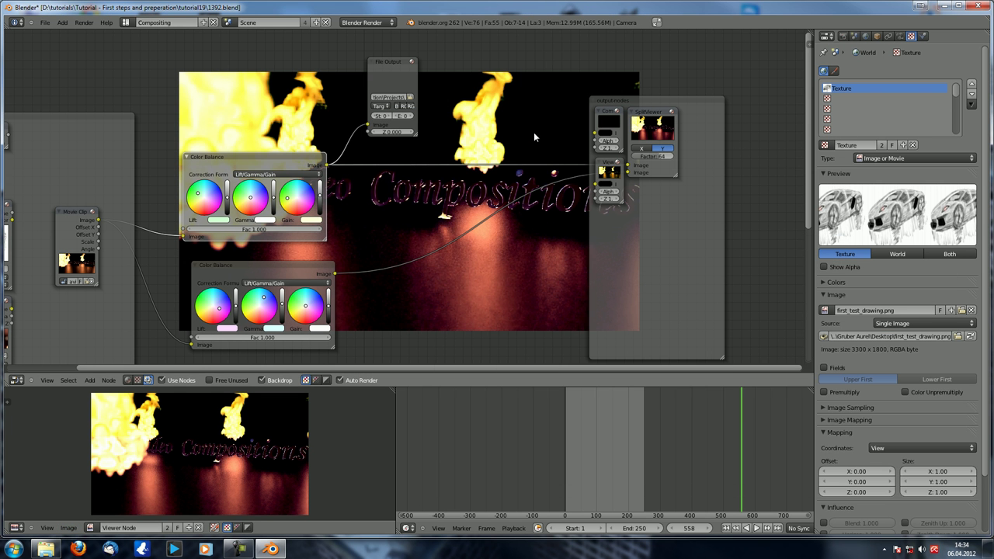
{"action": "key", "text": "F12"}
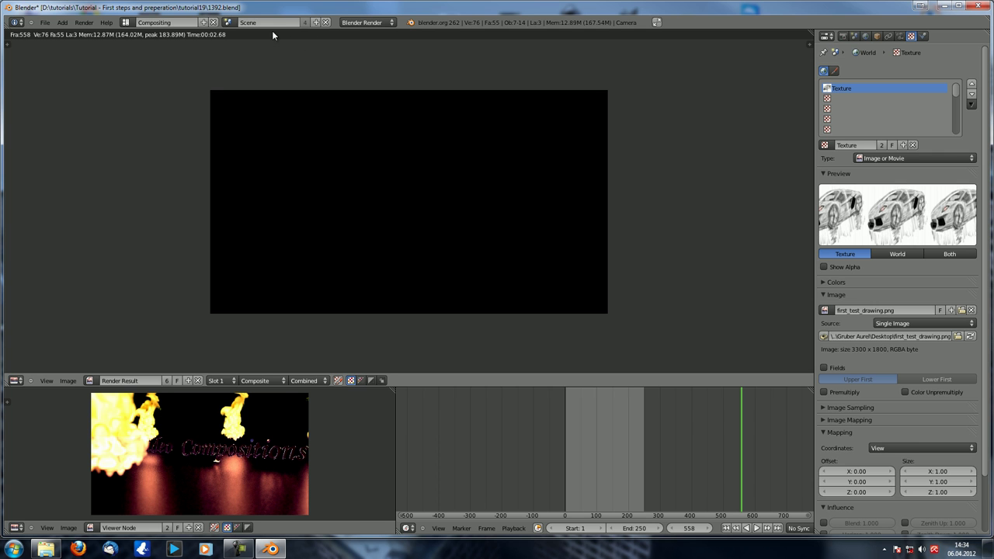
Check the file output folder in Explorer for a rendered image, and close the folder window
{"action": "left_click", "coordinate": [45, 548]}
{"action": "left_click_drag", "start_coordinate": [572, 345], "coordinate": [408, 231]}
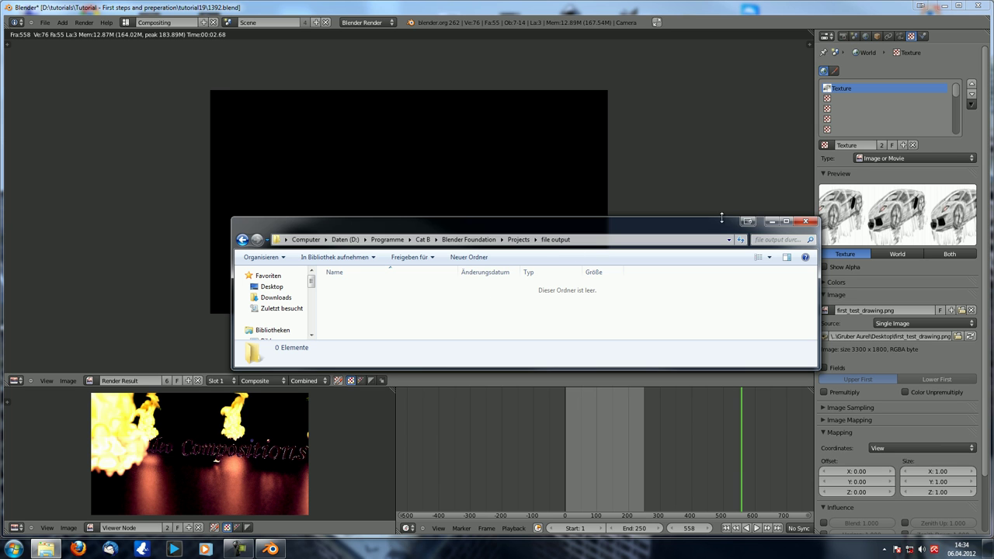
{"action": "left_click", "coordinate": [806, 221]}
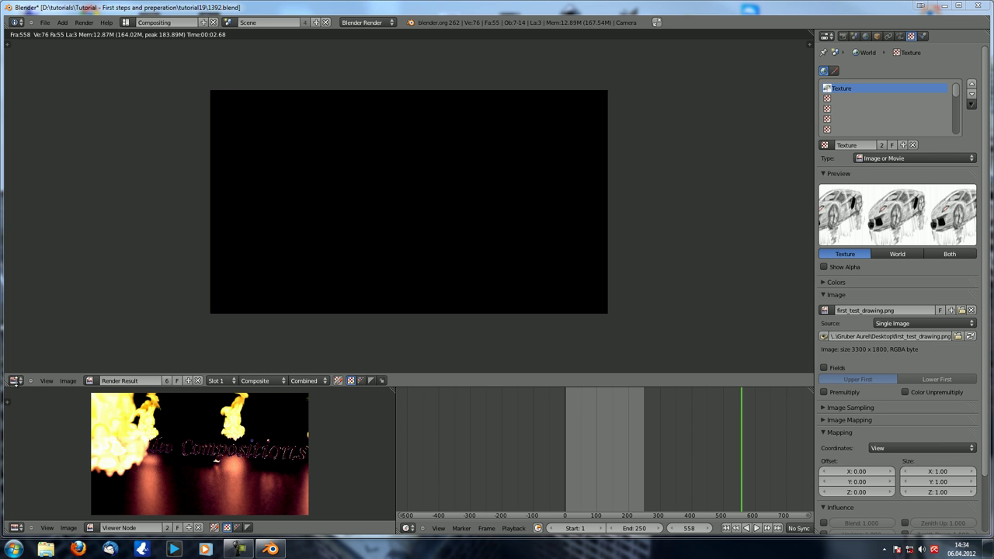
Change the render result area back to the Node Editor and bring the File Output node into close view
{"action": "left_click", "coordinate": [14, 382]}
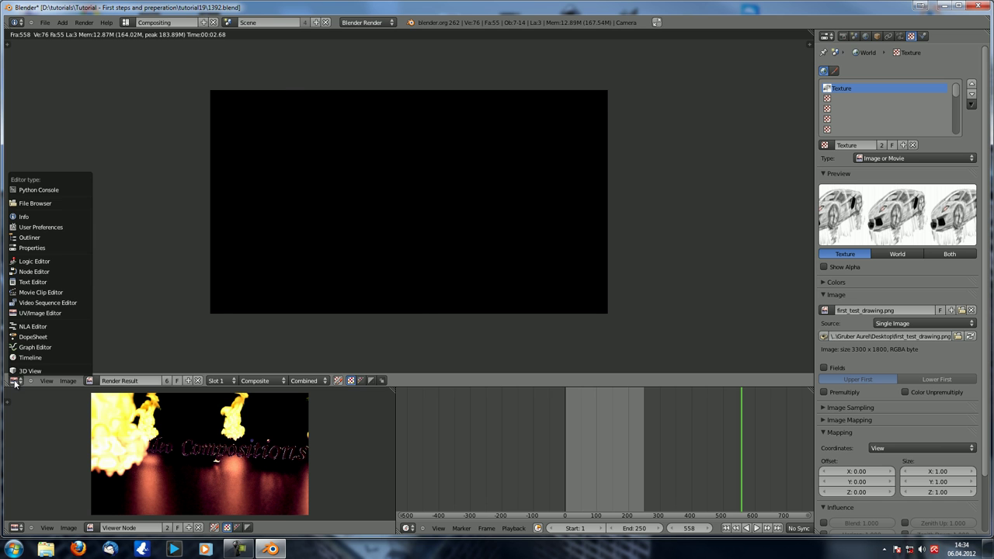
{"action": "left_click", "coordinate": [61, 279]}
{"action": "scroll", "coordinate": [391, 95], "scroll_direction": "up", "scroll_amount": 9}
{"action": "middle_click_drag", "start_coordinate": [408, 127], "coordinate": [428, 301]}
{"action": "scroll", "coordinate": [424, 179], "scroll_direction": "up", "scroll_amount": 7}
Set the File Output node's path to the file output folder inside Projects and render the frame again
{"action": "left_click", "coordinate": [461, 156]}
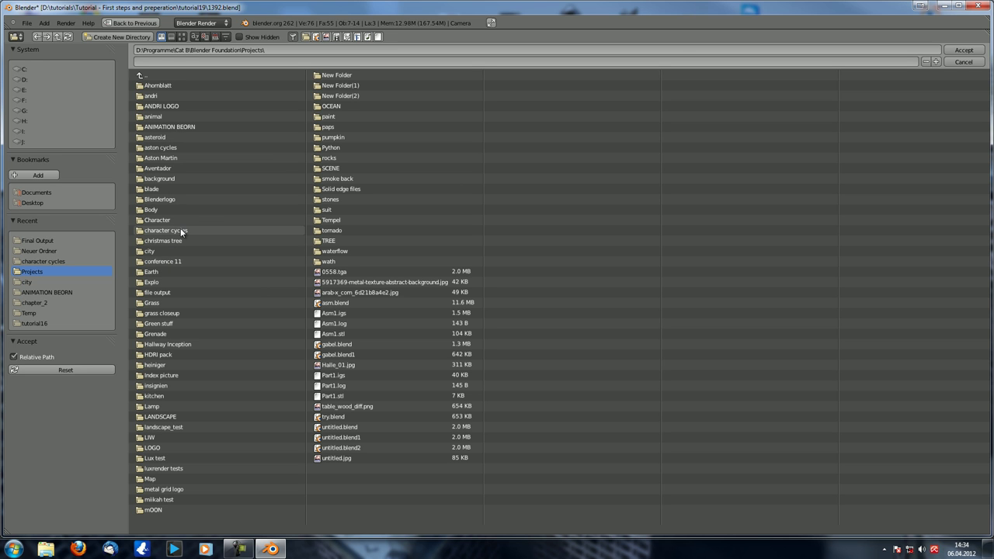
{"action": "left_click", "coordinate": [170, 292]}
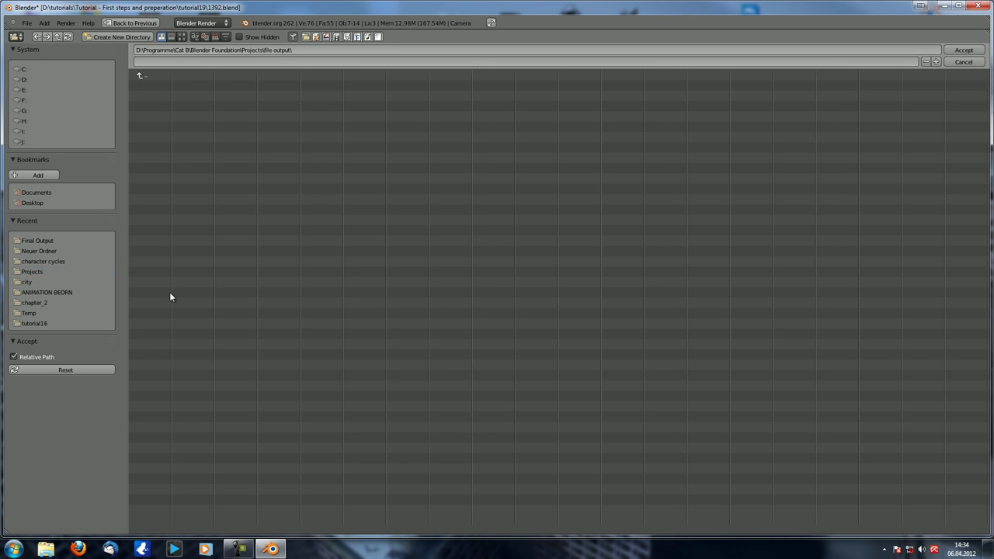
{"action": "left_click", "coordinate": [964, 50]}
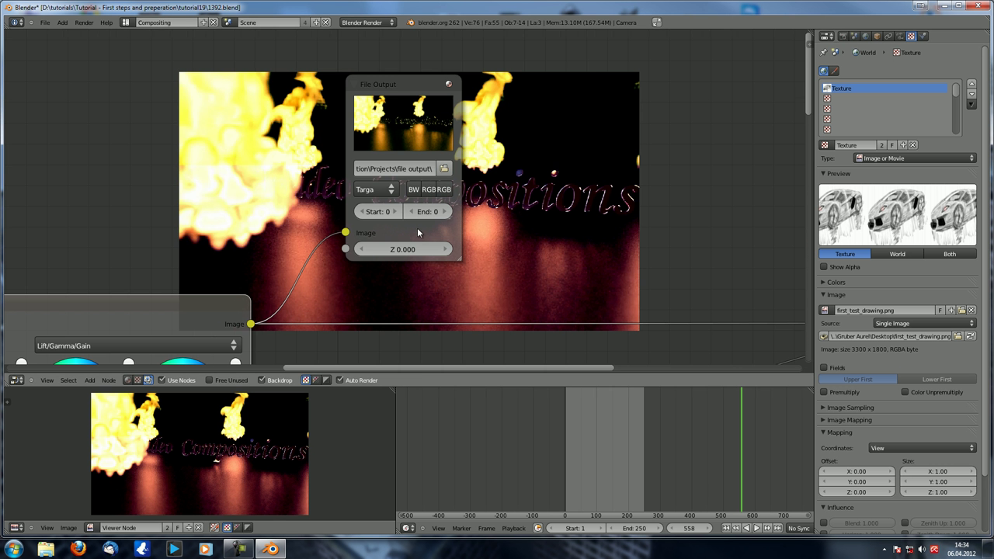
{"action": "key", "text": "F12"}
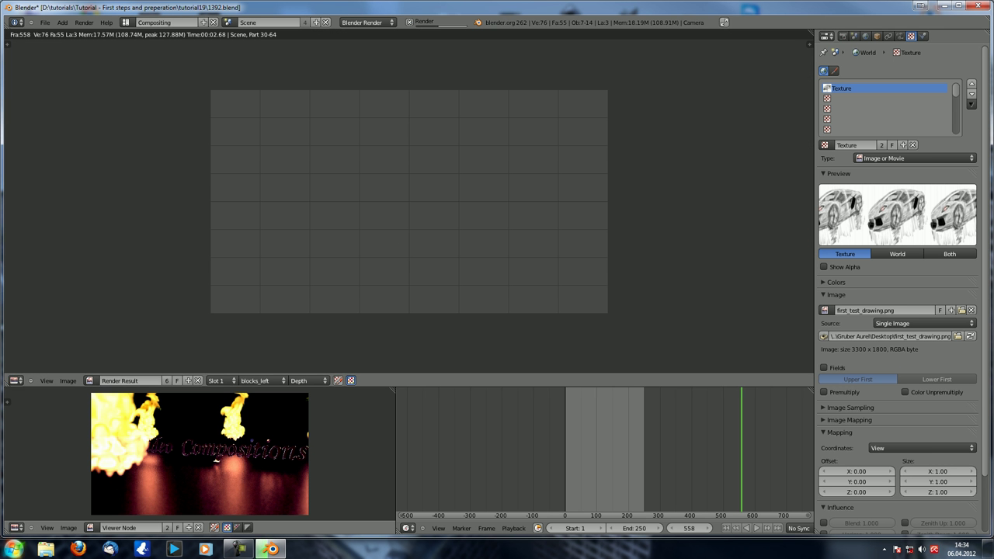
Open the rendered Targa image 0558 from the file output folder in Explorer and inspect its colours
{"action": "left_click", "coordinate": [14, 549]}
{"action": "left_click", "coordinate": [161, 294]}
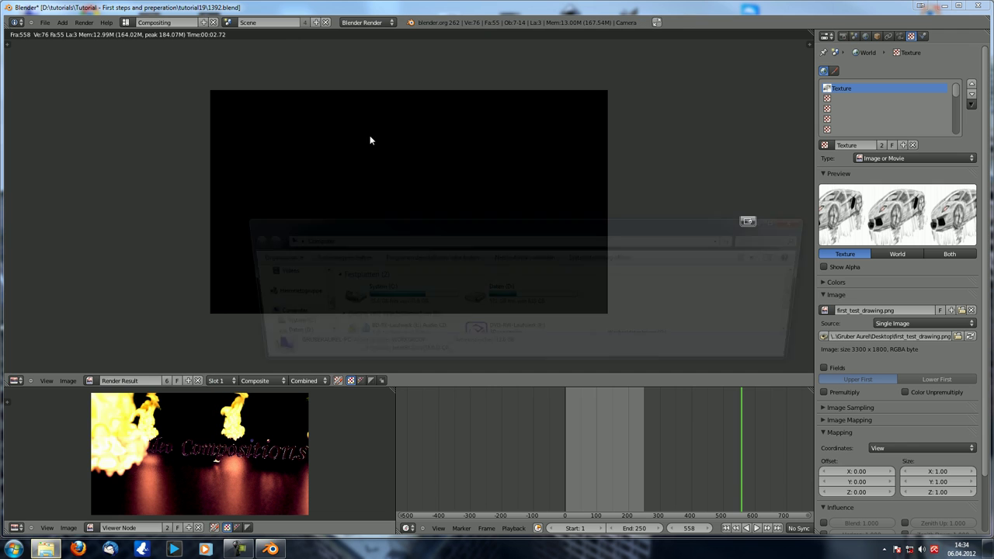
{"action": "left_click_drag", "start_coordinate": [453, 223], "coordinate": [426, 190]}
{"action": "left_click", "coordinate": [314, 255]}
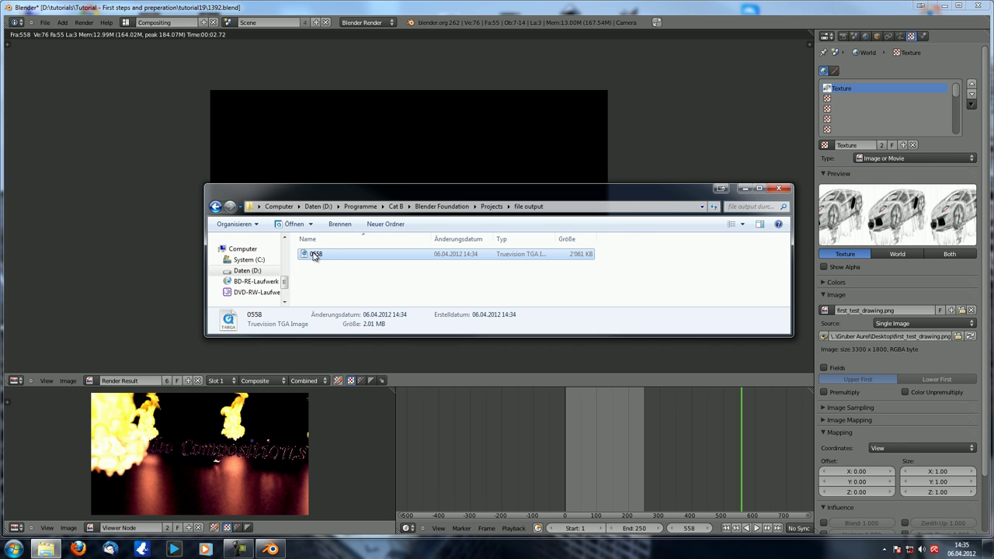
{"action": "double_click", "coordinate": [314, 254]}
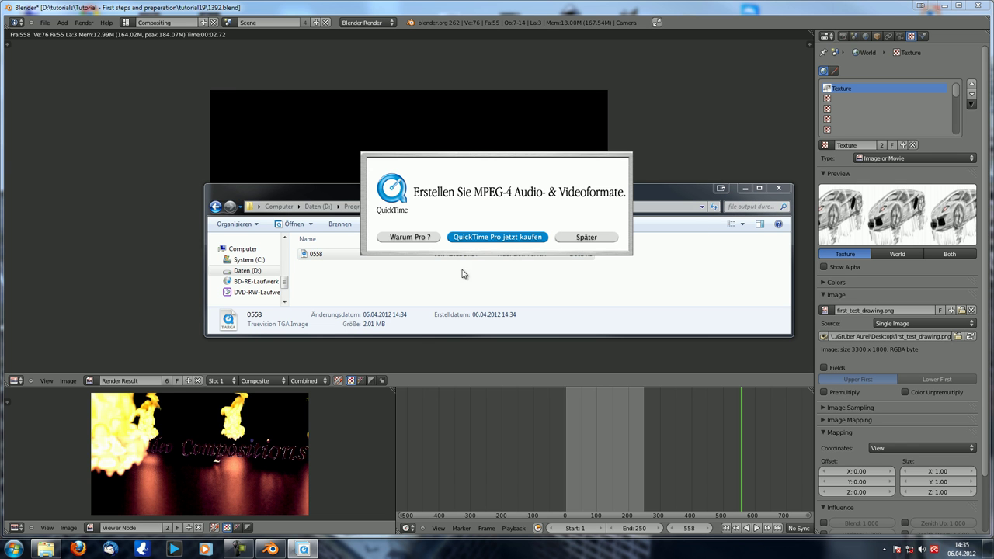
{"action": "left_click", "coordinate": [588, 239]}
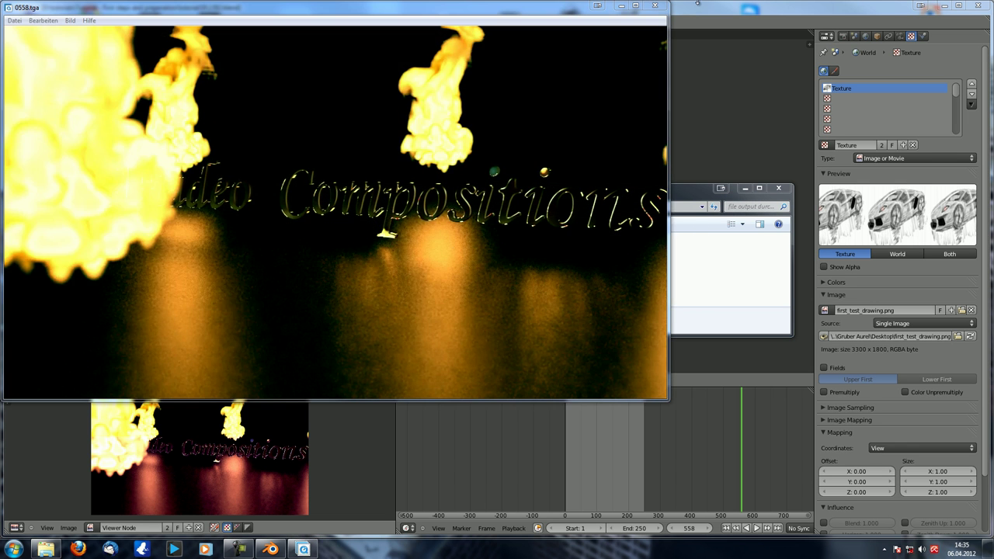
{"action": "left_click_drag", "start_coordinate": [423, 13], "coordinate": [608, 73]}
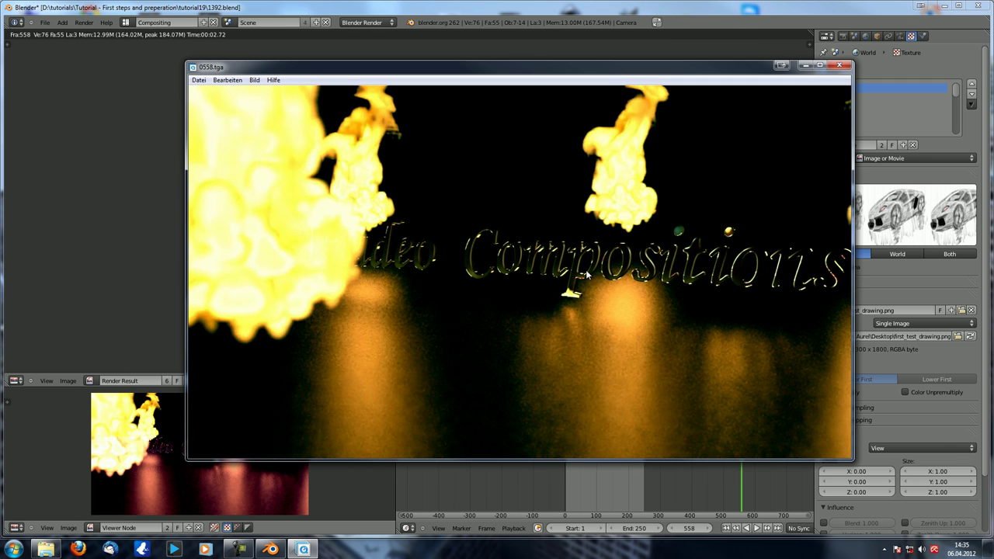
Close the image and Explorer windows and change the render result area back to the Node Editor
{"action": "left_click", "coordinate": [839, 65]}
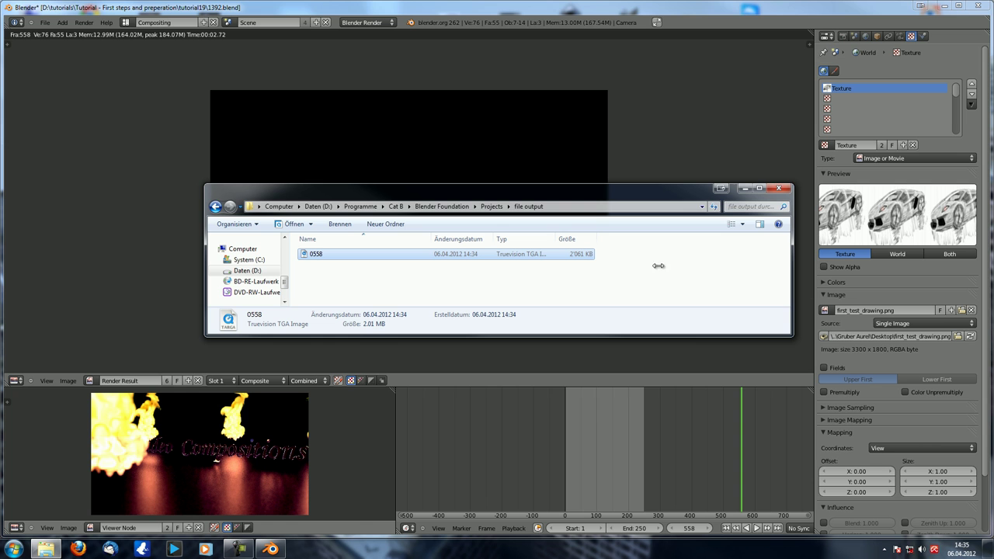
{"action": "left_click", "coordinate": [779, 188]}
{"action": "left_click", "coordinate": [15, 380]}
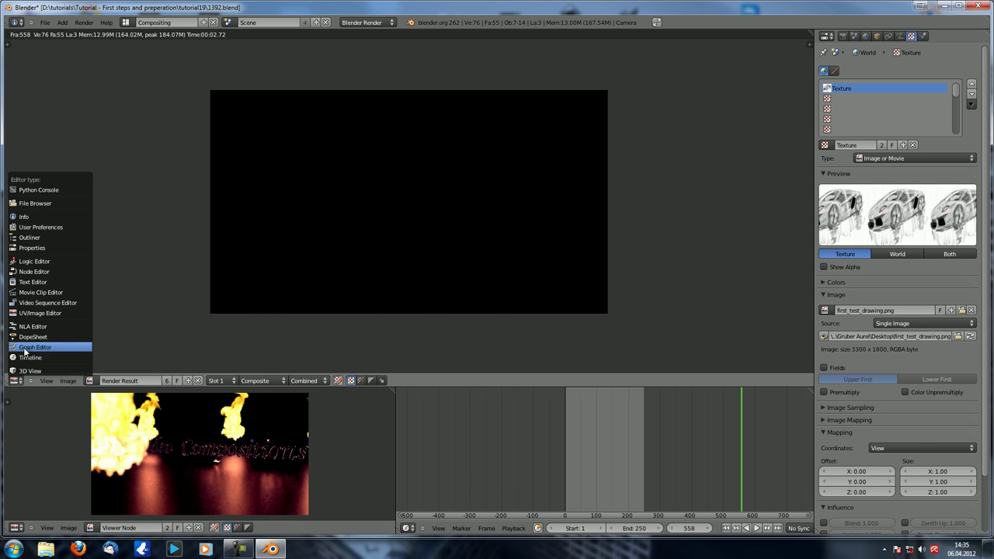
{"action": "left_click", "coordinate": [43, 270]}
Examine the File Output node's format and frame range settings and its connection to the upper Color Balance node
{"action": "scroll", "coordinate": [387, 209], "scroll_direction": "up", "scroll_amount": 2}
{"action": "scroll", "coordinate": [387, 209], "scroll_direction": "up", "scroll_amount": 3}
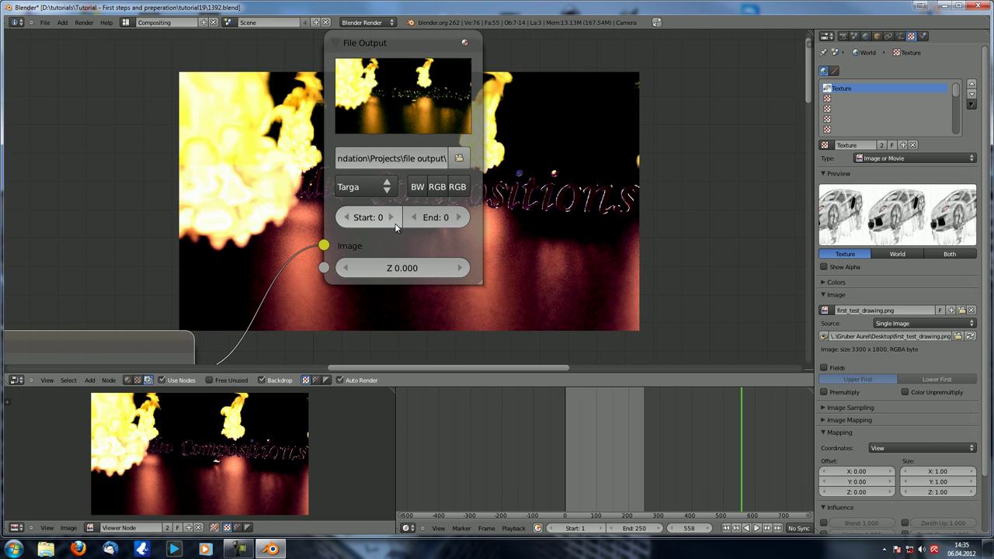
{"action": "scroll", "coordinate": [416, 213], "scroll_direction": "down", "scroll_amount": 3}
{"action": "scroll", "coordinate": [422, 163], "scroll_direction": "up", "scroll_amount": 4}
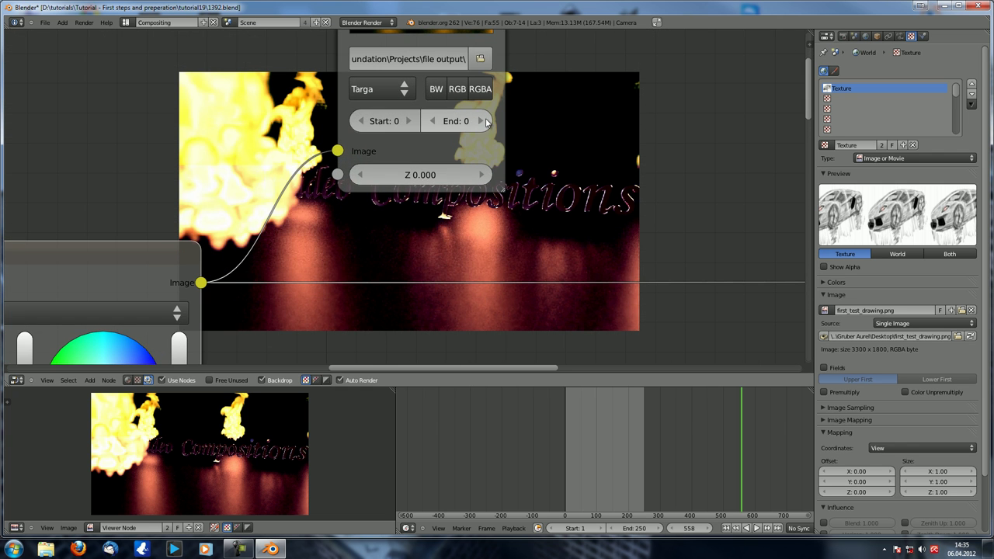
{"action": "scroll", "coordinate": [422, 153], "scroll_direction": "down", "scroll_amount": 4}
{"action": "scroll", "coordinate": [385, 179], "scroll_direction": "down", "scroll_amount": 2}
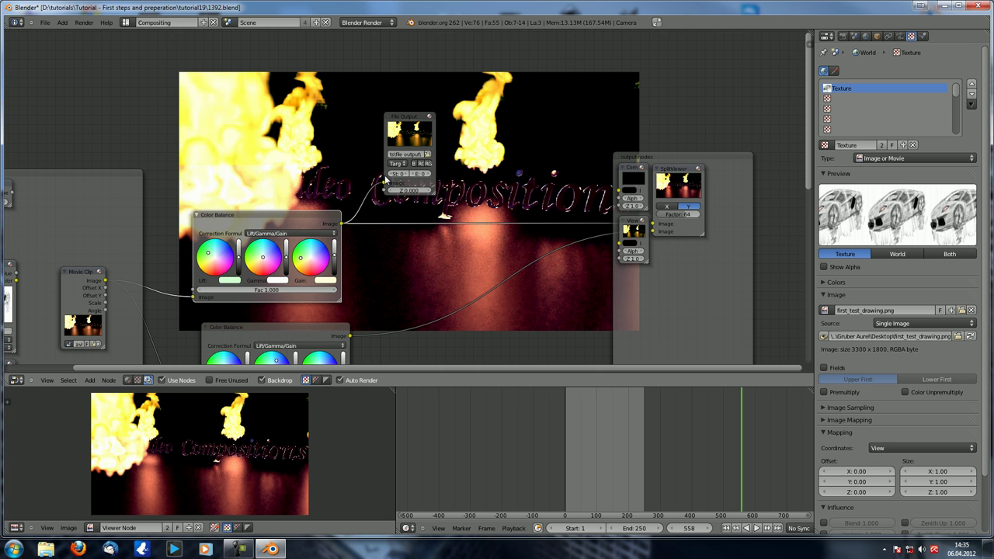
{"action": "scroll", "coordinate": [384, 175], "scroll_direction": "up", "scroll_amount": 5}
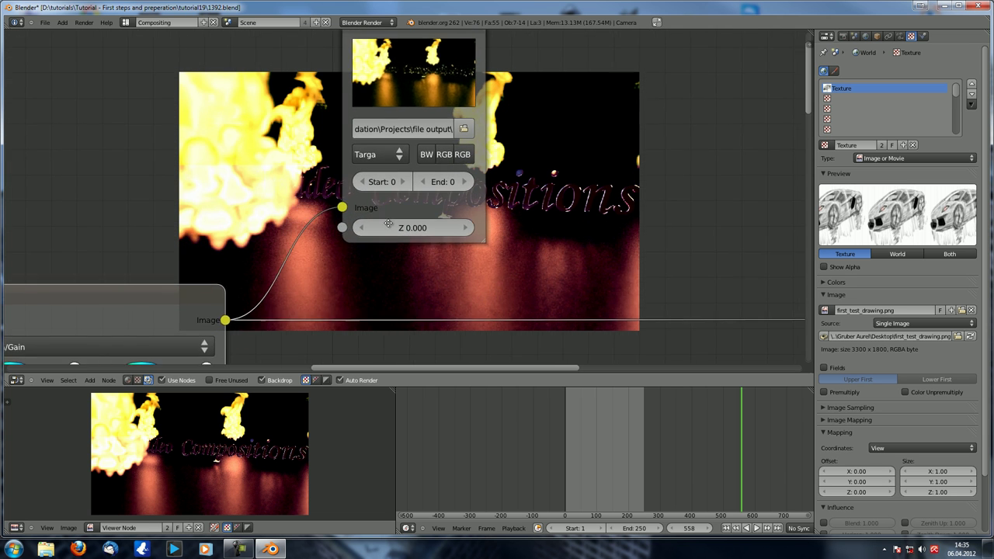
{"action": "scroll", "coordinate": [234, 303], "scroll_direction": "down", "scroll_amount": 1}
Set the File Output node's frame range to start at 50 and end at 200
{"action": "middle_click_drag", "start_coordinate": [238, 329], "coordinate": [277, 248]}
{"action": "scroll", "coordinate": [336, 112], "scroll_direction": "up", "scroll_amount": 2}
{"action": "middle_click_drag", "start_coordinate": [346, 130], "coordinate": [271, 315]}
{"action": "left_click", "coordinate": [355, 240]}
{"action": "key", "text": "BackSpace"}
{"action": "type", "text": "0"}
{"action": "key", "text": "Return"}
{"action": "left_click", "coordinate": [426, 233]}
{"action": "type", "text": "2"}
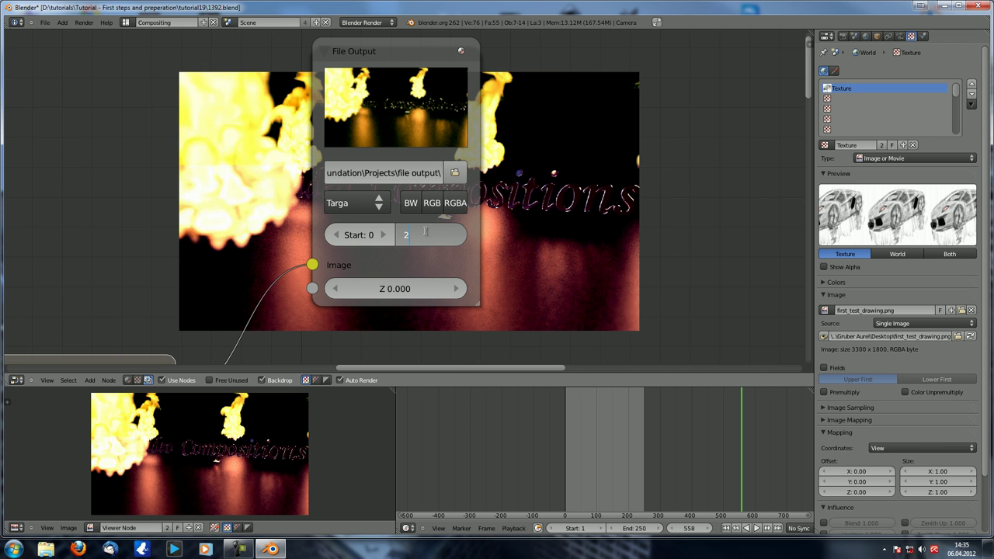
{"action": "type", "text": "00"}
{"action": "key", "text": "Return"}
{"action": "left_click", "coordinate": [365, 237]}
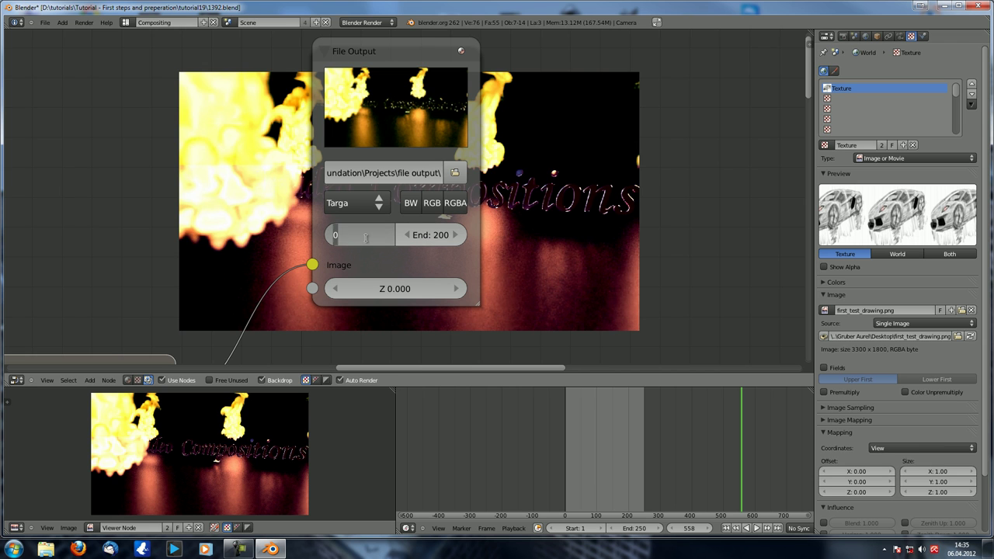
{"action": "type", "text": "50"}
{"action": "key", "text": "Return"}
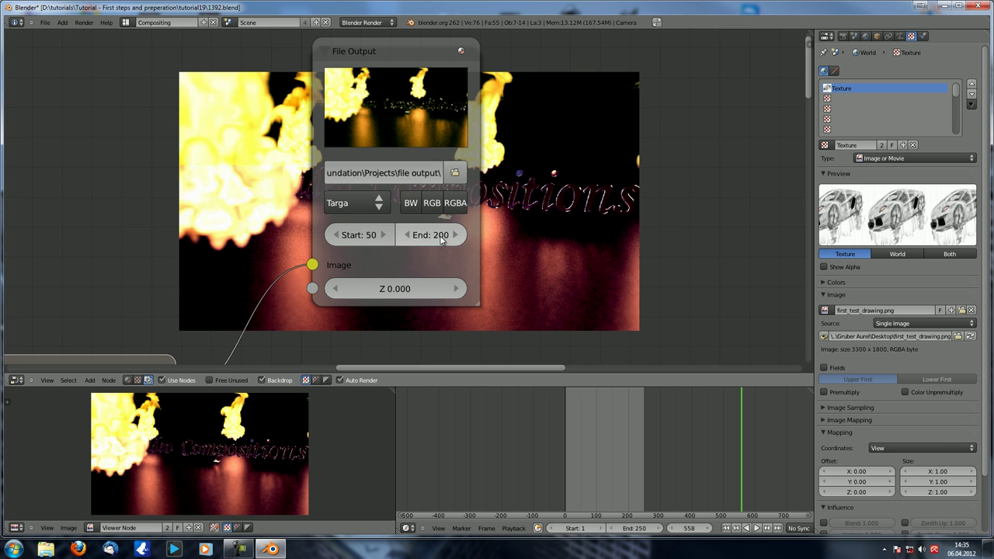
Examine how the File Output node branches off the upper Color Balance node alongside the links to the output nodes frame
{"action": "scroll", "coordinate": [386, 136], "scroll_direction": "down", "scroll_amount": 1}
{"action": "scroll", "coordinate": [385, 135], "scroll_direction": "down", "scroll_amount": 1}
{"action": "middle_click_drag", "start_coordinate": [307, 285], "coordinate": [352, 247]}
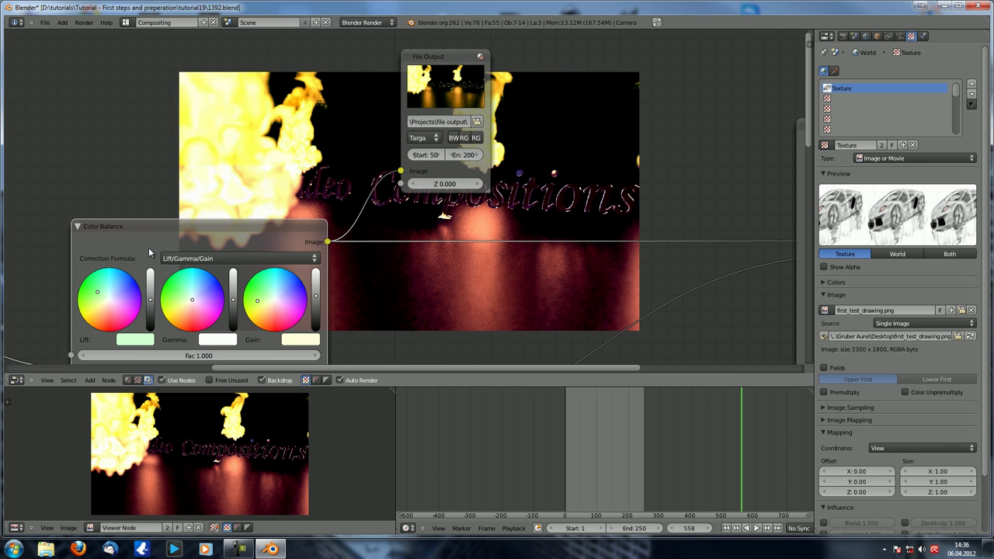
{"action": "scroll", "coordinate": [419, 177], "scroll_direction": "up", "scroll_amount": 3}
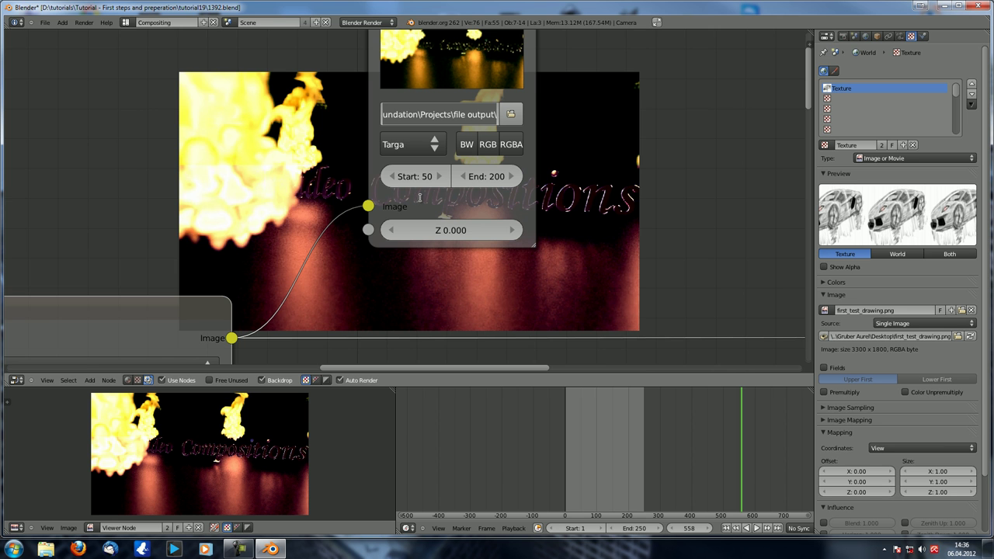
{"action": "scroll", "coordinate": [421, 198], "scroll_direction": "down", "scroll_amount": 5}
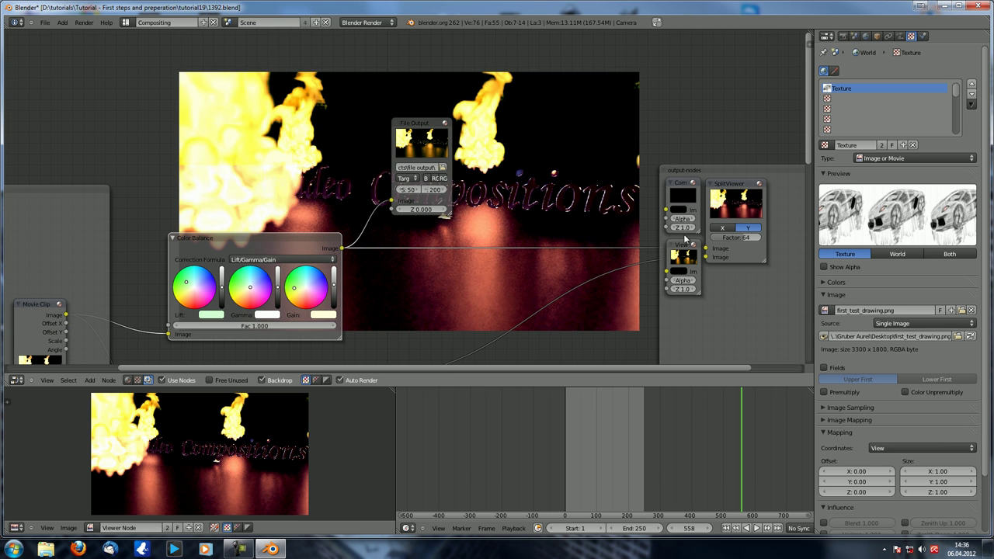
{"action": "scroll", "coordinate": [368, 230], "scroll_direction": "up", "scroll_amount": 2}
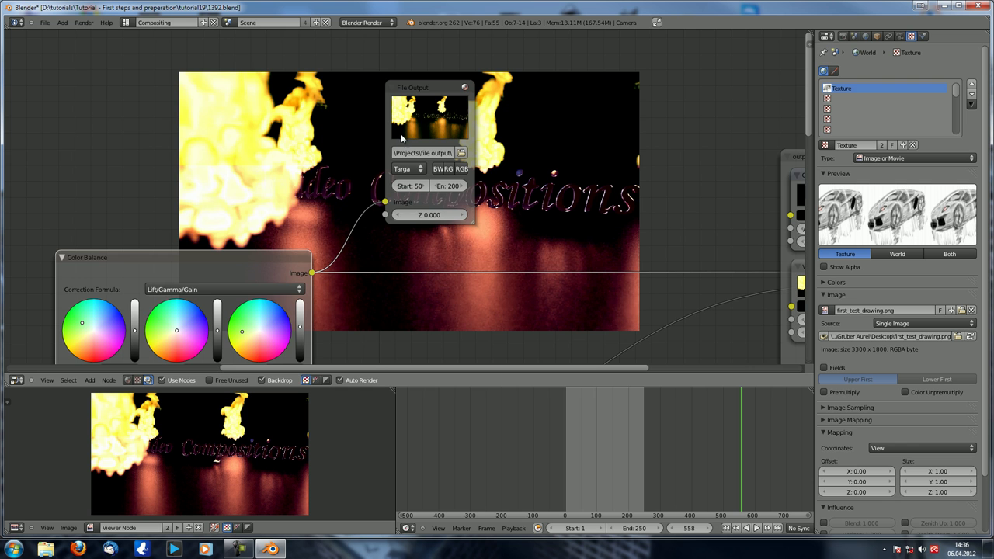
{"action": "scroll", "coordinate": [366, 219], "scroll_direction": "down", "scroll_amount": 1}
{"action": "scroll", "coordinate": [368, 219], "scroll_direction": "down", "scroll_amount": 3}
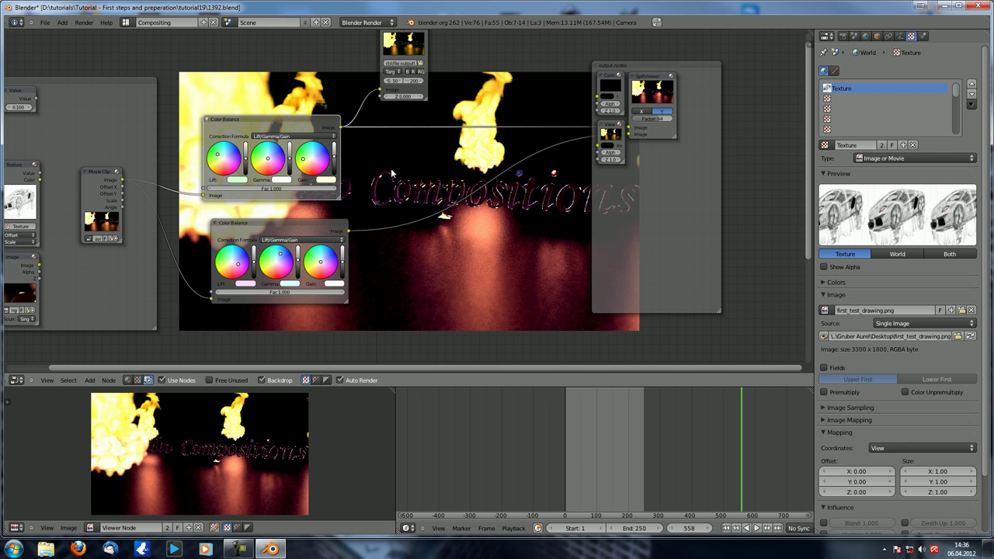
{"action": "scroll", "coordinate": [357, 170], "scroll_direction": "up", "scroll_amount": 5}
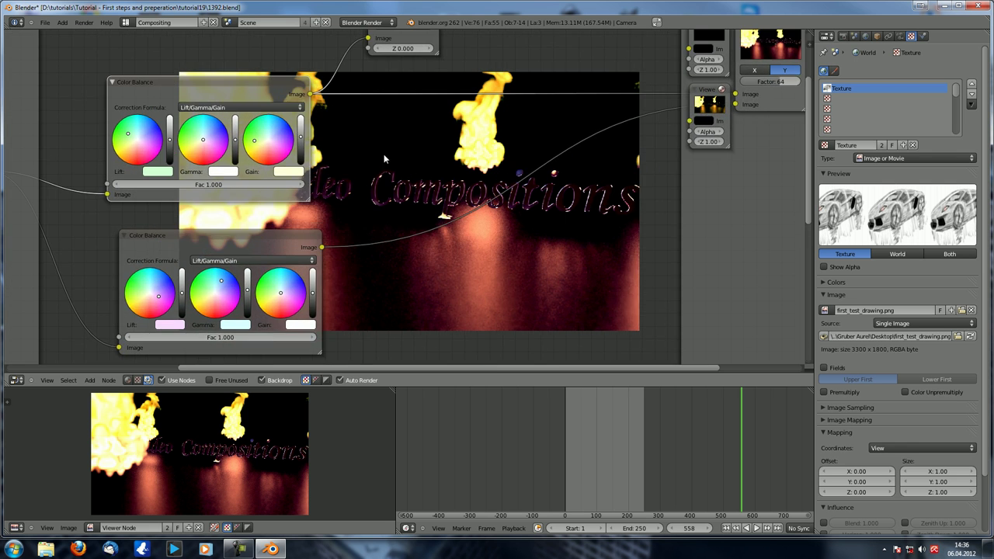
Review the File Output node's available file formats, keep Targa, and set its colour mode to RGBA
{"action": "scroll", "coordinate": [441, 176], "scroll_direction": "up", "scroll_amount": 4}
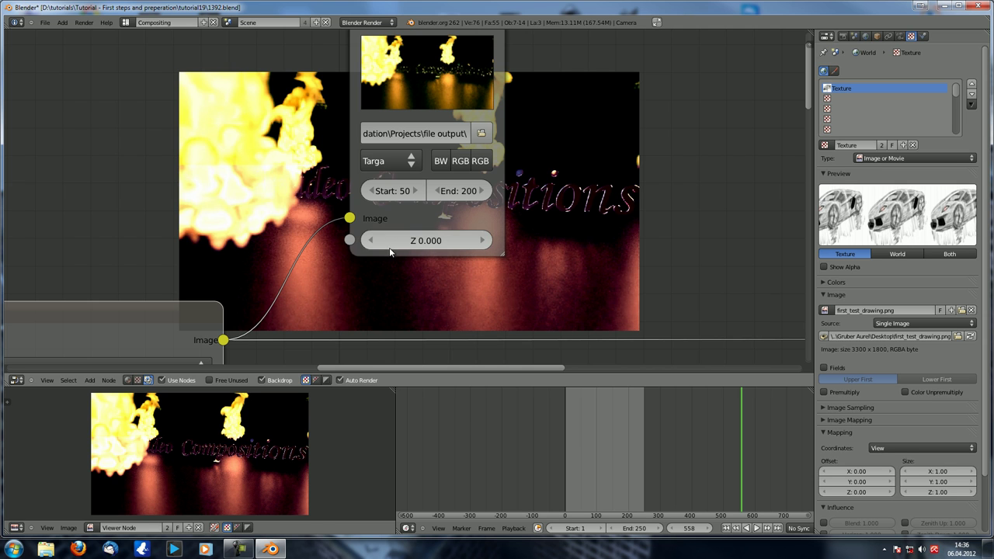
{"action": "left_click", "coordinate": [410, 163]}
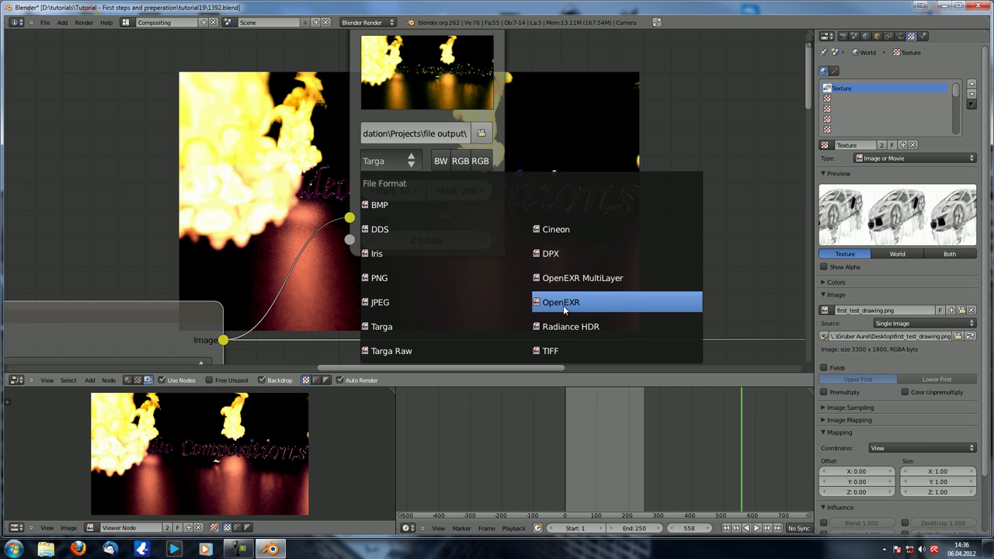
{"action": "left_click", "coordinate": [387, 163]}
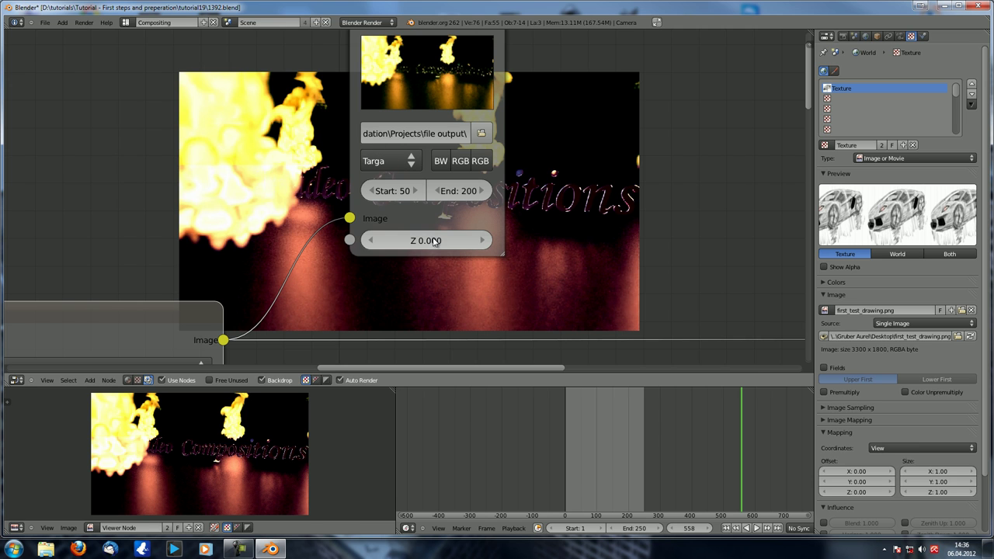
{"action": "left_click", "coordinate": [407, 162]}
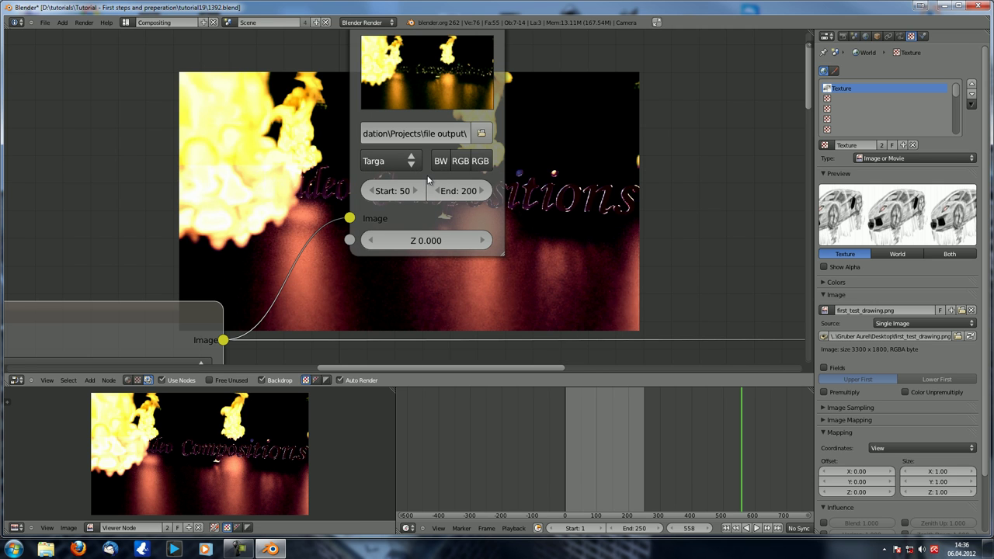
{"action": "left_click", "coordinate": [440, 163]}
{"action": "left_click", "coordinate": [462, 164]}
{"action": "left_click", "coordinate": [480, 162]}
{"action": "scroll", "coordinate": [503, 253], "scroll_direction": "up", "scroll_amount": 1}
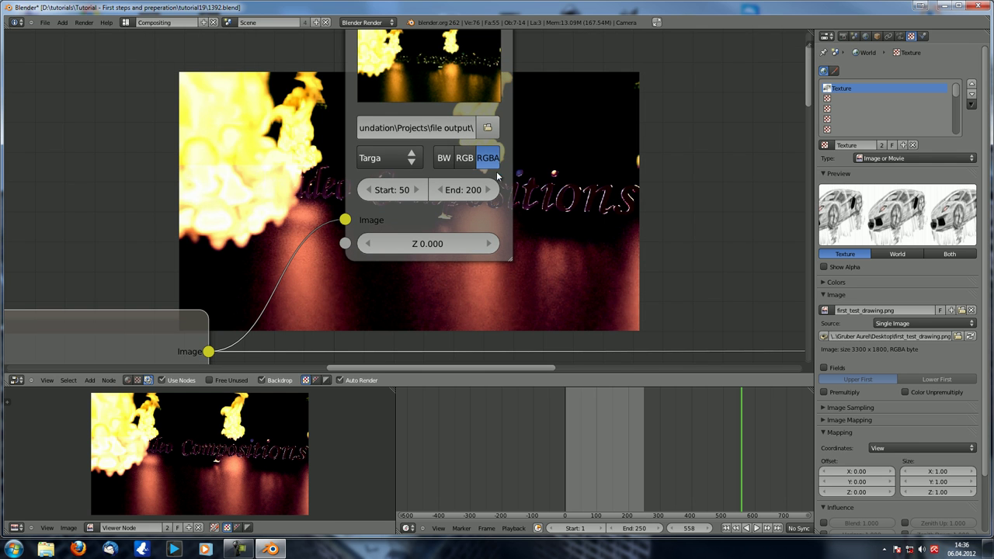
{"action": "scroll", "coordinate": [490, 177], "scroll_direction": "down", "scroll_amount": 1}
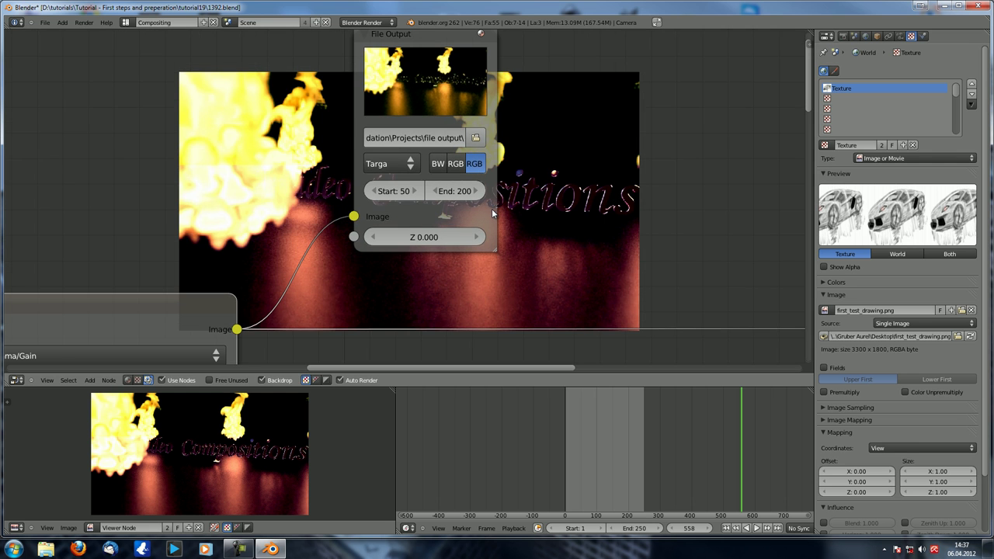
{"action": "scroll", "coordinate": [491, 208], "scroll_direction": "down", "scroll_amount": 1}
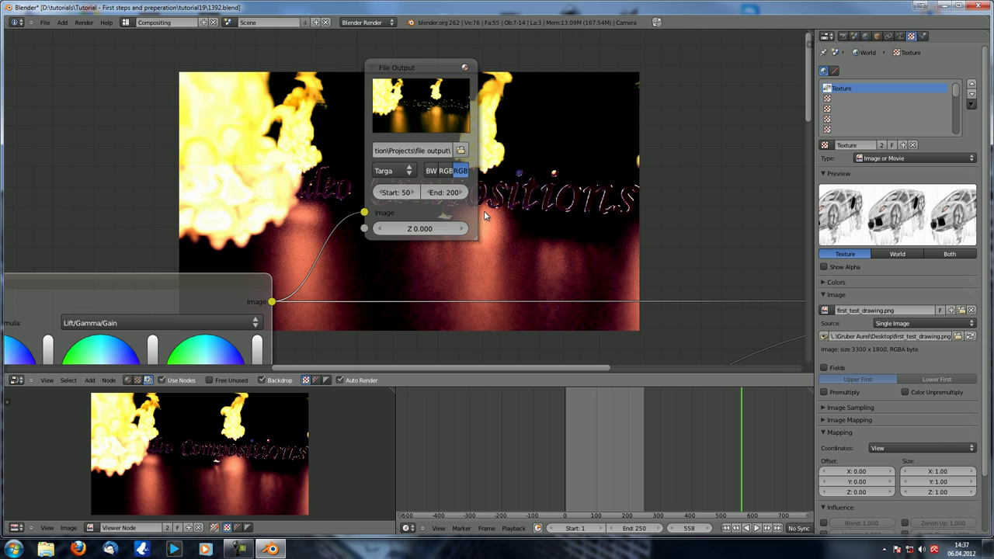
Move the File Output node into the output nodes frame below SplitViewer and cut its link and the lower Color Balance node's output links
{"action": "scroll", "coordinate": [484, 211], "scroll_direction": "down", "scroll_amount": 3}
{"action": "left_click_drag", "start_coordinate": [409, 136], "coordinate": [700, 275]}
{"action": "scroll", "coordinate": [649, 290], "scroll_direction": "up", "scroll_amount": 3}
{"action": "middle_click_drag", "start_coordinate": [615, 268], "coordinate": [395, 87]}
{"action": "scroll", "coordinate": [395, 91], "scroll_direction": "down", "scroll_amount": 2}
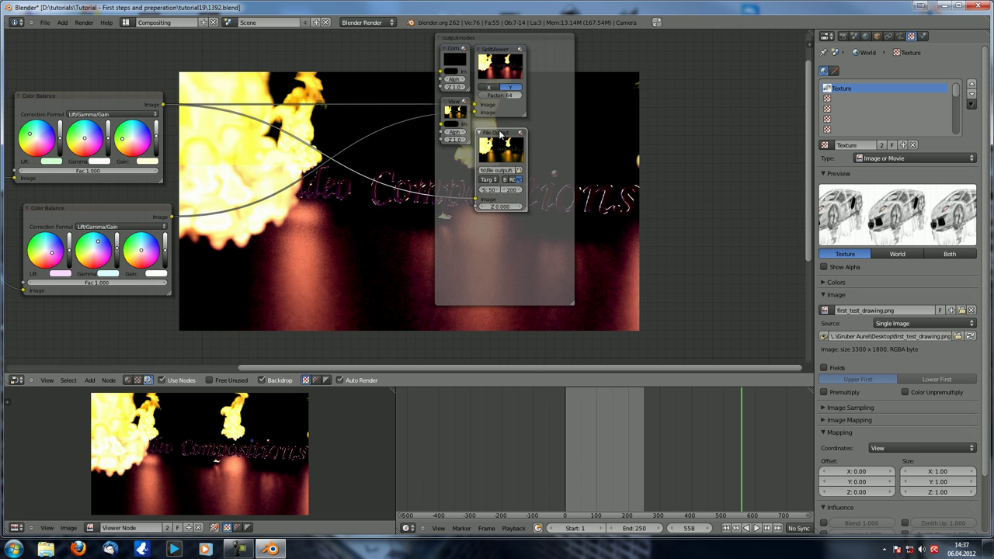
{"action": "left_click_drag", "start_coordinate": [503, 134], "coordinate": [503, 124]}
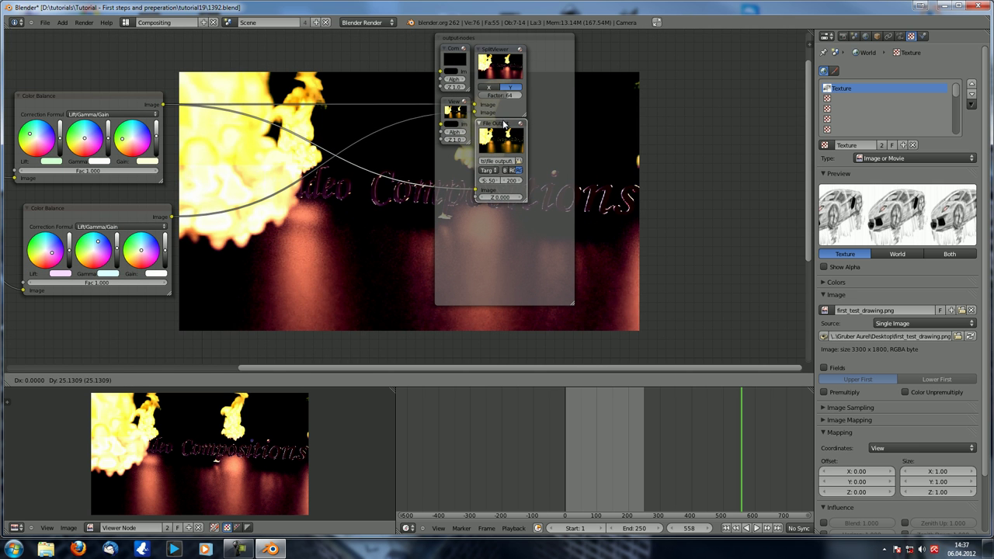
{"action": "left_click_drag", "start_coordinate": [399, 158], "coordinate": [397, 220], "text": "ctrl"}
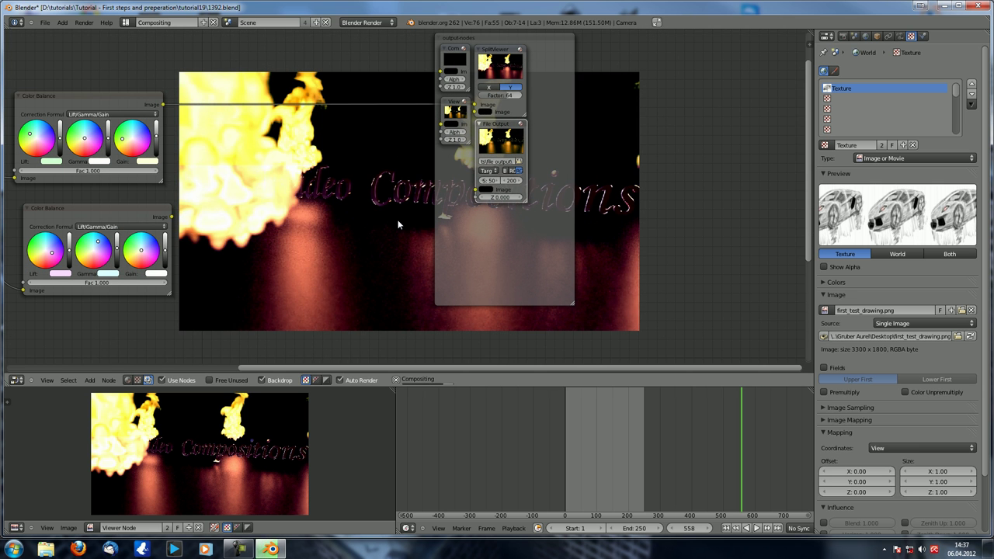
Add a Levels output node and insert it into the link between the upper Color Balance node and the output nodes
{"action": "key", "text": "shift+a"}
{"action": "mouse_move", "coordinate": [398, 220]}
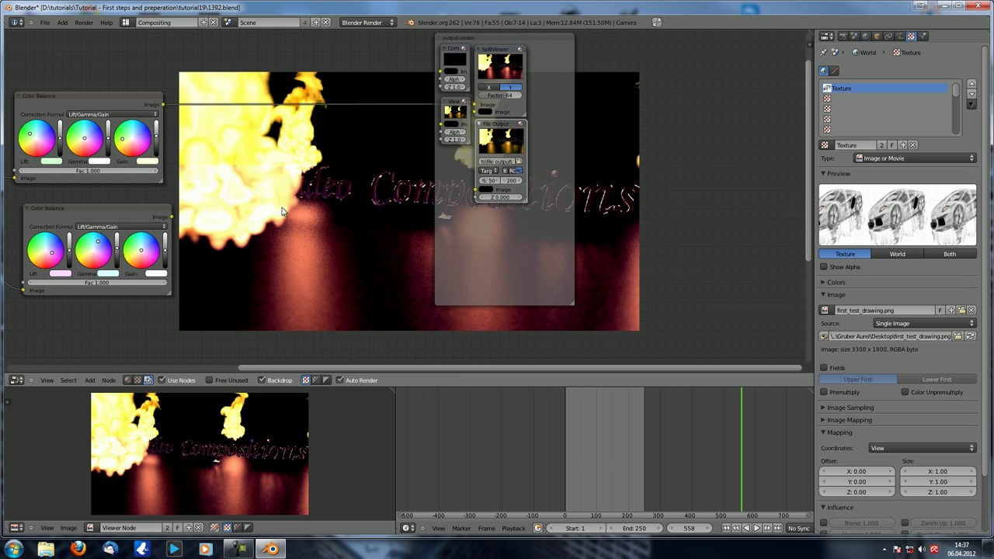
{"action": "key", "text": "shift+a"}
{"action": "mouse_move", "coordinate": [314, 211]}
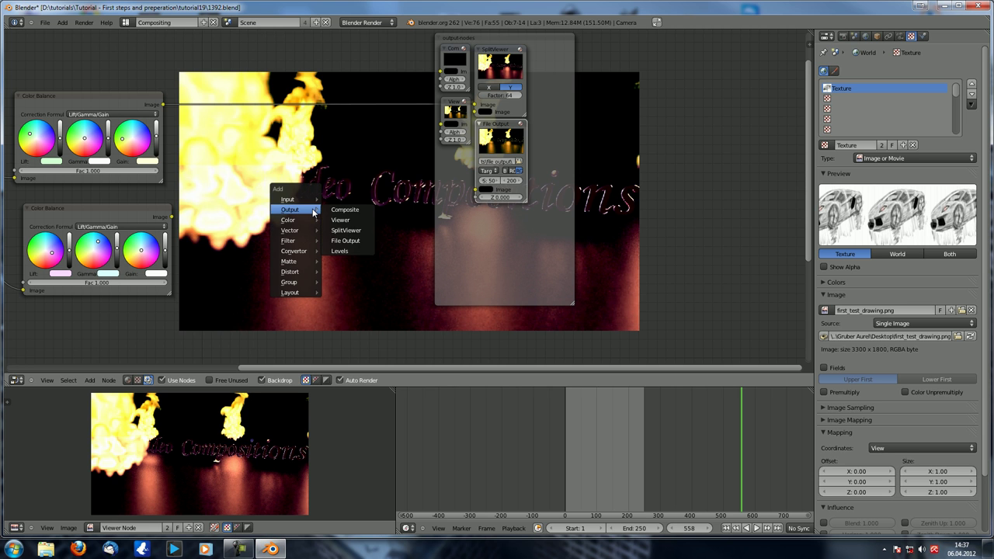
{"action": "left_click", "coordinate": [356, 255]}
{"action": "left_click_drag", "start_coordinate": [374, 245], "coordinate": [307, 94]}
{"action": "scroll", "coordinate": [331, 184], "scroll_direction": "up", "scroll_amount": 5}
{"action": "mouse_move", "coordinate": [331, 183]}
{"action": "middle_mouse_down"}
{"action": "mouse_move", "coordinate": [498, 279]}
{"action": "mouse_move", "coordinate": [539, 317]}
{"action": "middle_mouse_up"}
{"action": "scroll", "coordinate": [498, 281], "scroll_direction": "up", "scroll_amount": 3}
{"action": "scroll", "coordinate": [538, 317], "scroll_direction": "up", "scroll_amount": 1}
{"action": "middle_click_drag", "start_coordinate": [421, 263], "coordinate": [370, 219]}
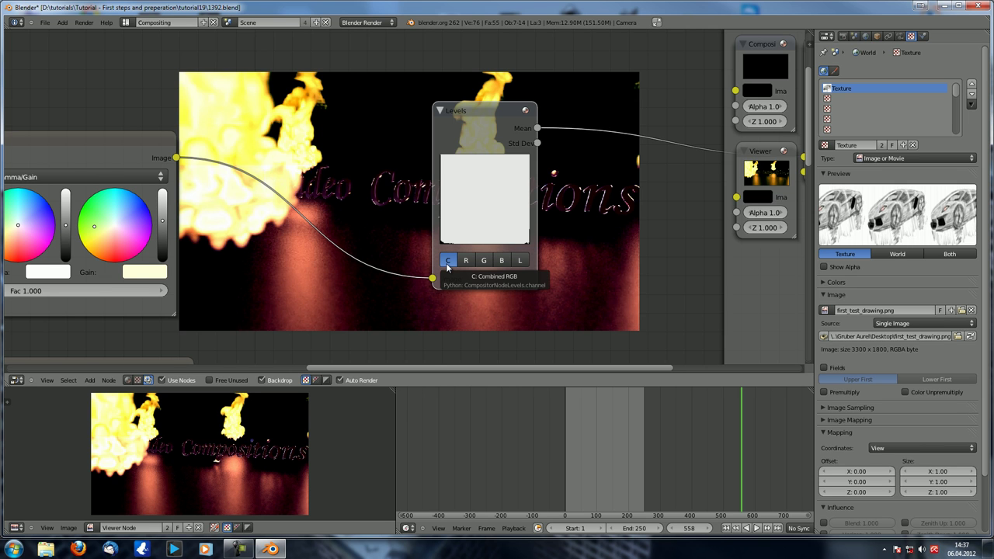
Delete the lower Color Balance node and move the remaining one closer to the Movie Clip node
{"action": "left_click_drag", "start_coordinate": [133, 143], "coordinate": [213, 139]}
{"action": "middle_click_drag", "start_coordinate": [213, 139], "coordinate": [456, 135], "text": "ctrl"}
{"action": "left_click", "coordinate": [365, 227]}
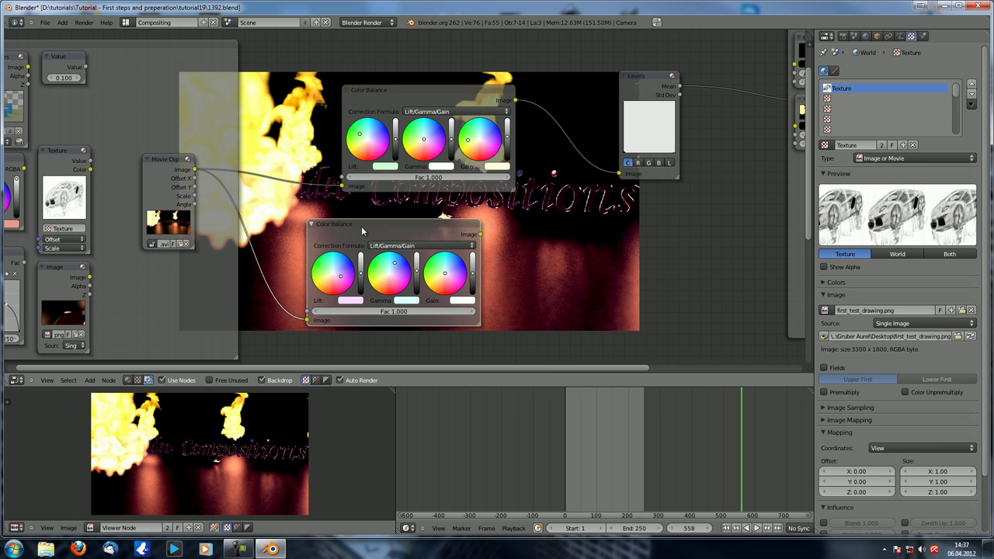
{"action": "key", "text": "x"}
{"action": "scroll", "coordinate": [482, 226], "scroll_direction": "down", "scroll_amount": 2}
{"action": "middle_click_drag", "start_coordinate": [482, 226], "coordinate": [434, 234]}
{"action": "left_click_drag", "start_coordinate": [342, 134], "coordinate": [289, 149]}
Add a Bright/Contrast node and insert it into the link between the Color Balance and Levels nodes
{"action": "key", "text": "shift+a"}
{"action": "mouse_move", "coordinate": [487, 283]}
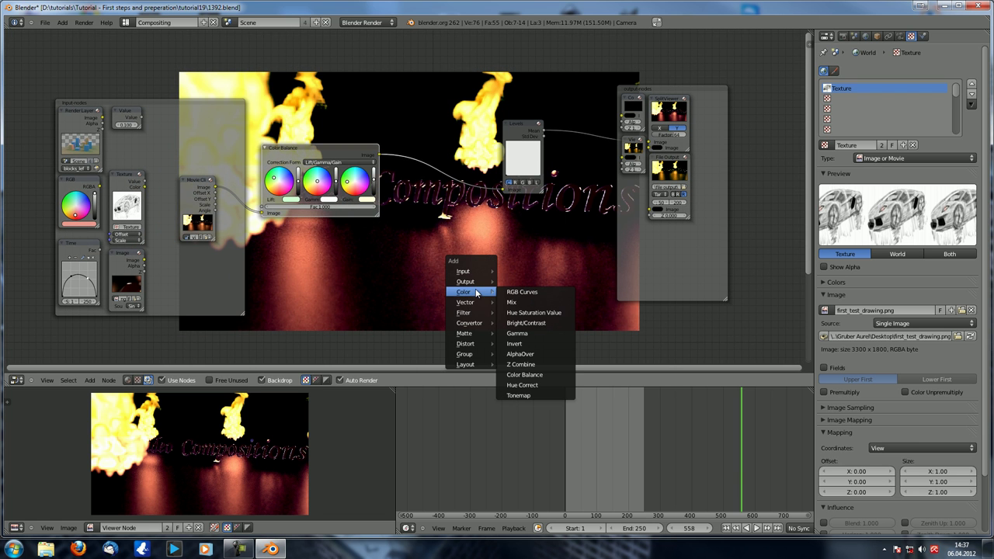
{"action": "left_click", "coordinate": [535, 323]}
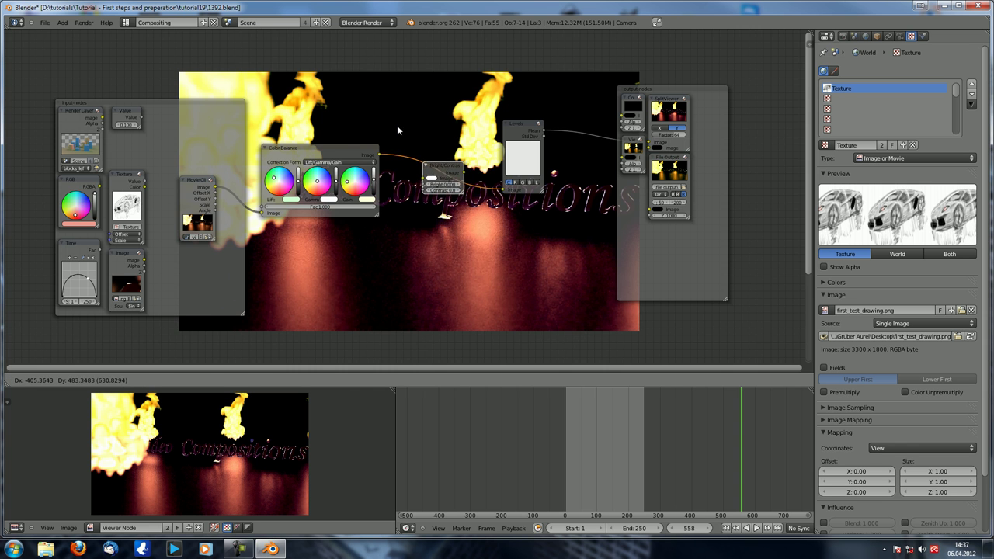
{"action": "left_click", "coordinate": [397, 124]}
{"action": "scroll", "coordinate": [397, 124], "scroll_direction": "up", "scroll_amount": 3}
{"action": "scroll", "coordinate": [387, 239], "scroll_direction": "up", "scroll_amount": 2}
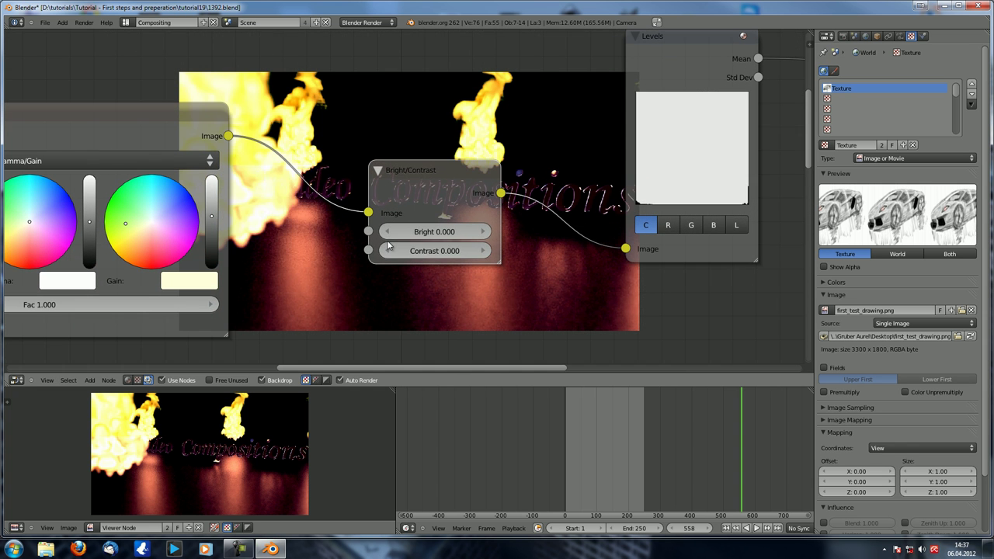
{"action": "scroll", "coordinate": [410, 219], "scroll_direction": "down", "scroll_amount": 3}
{"action": "scroll", "coordinate": [409, 219], "scroll_direction": "up", "scroll_amount": 3}
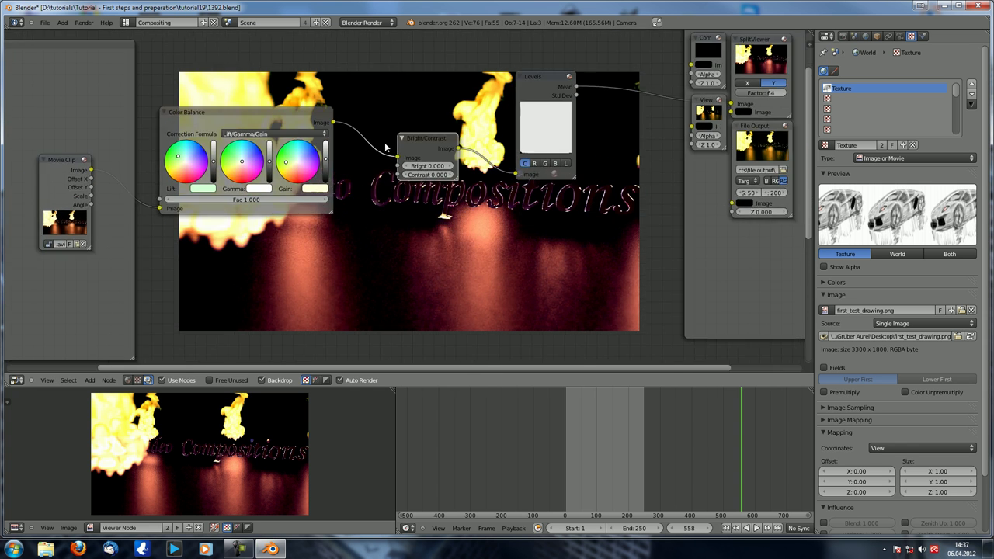
Move the Viewer node down slightly and connect the Bright/Contrast node's Image output to the SplitViewer and Viewer image inputs
{"action": "left_click_drag", "start_coordinate": [702, 103], "coordinate": [697, 134]}
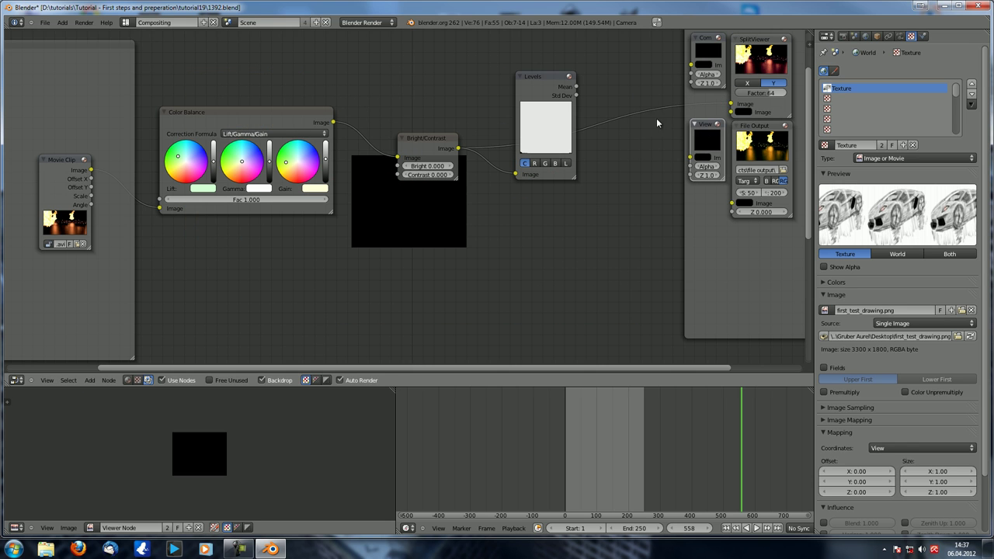
{"action": "left_click_drag", "start_coordinate": [458, 148], "coordinate": [691, 158]}
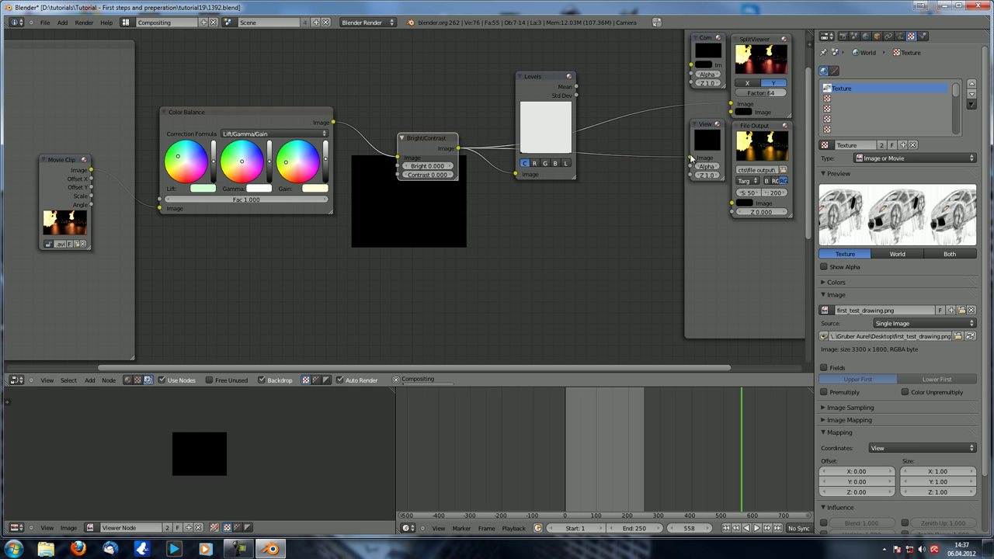
{"action": "scroll", "coordinate": [417, 176], "scroll_direction": "up", "scroll_amount": 3}
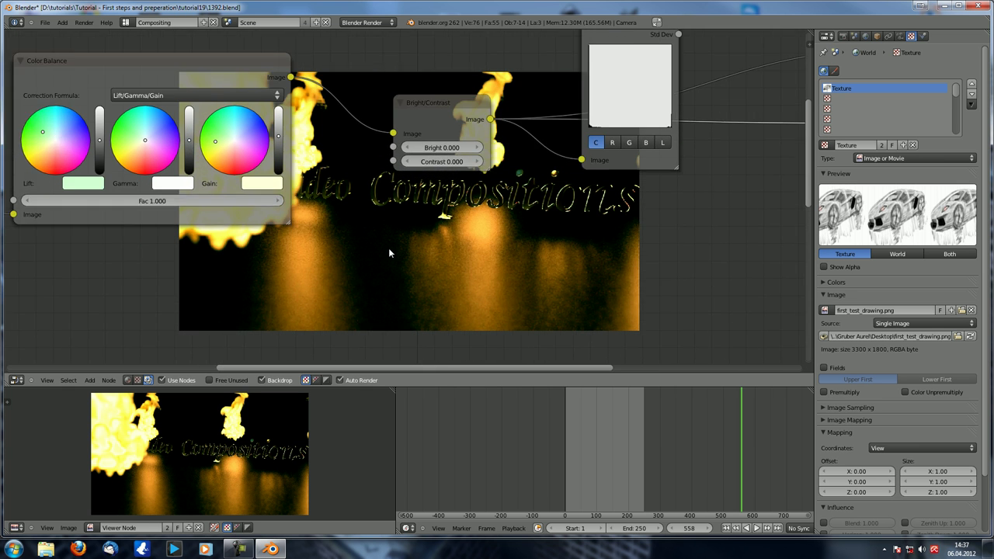
Try a Bright value of -0.554 on the Bright/Contrast node, and reset it to 0
{"action": "mouse_move", "coordinate": [429, 158]}
{"action": "left_mouse_down"}
{"action": "mouse_move", "coordinate": [493, 158]}
{"action": "mouse_move", "coordinate": [404, 160]}
{"action": "mouse_move", "coordinate": [433, 159]}
{"action": "left_mouse_up"}
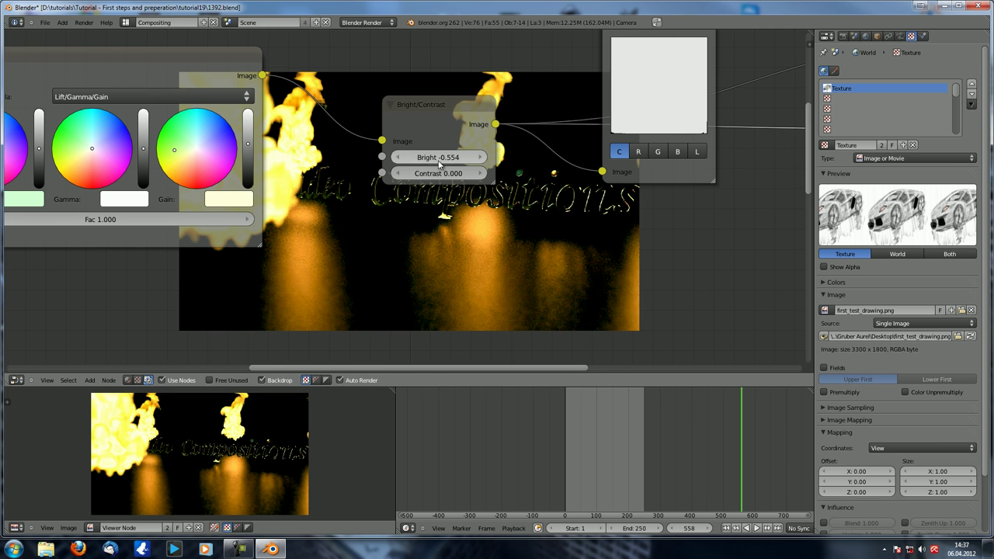
{"action": "left_click", "coordinate": [433, 159]}
{"action": "type", "text": "000"}
{"action": "key", "text": "Return"}
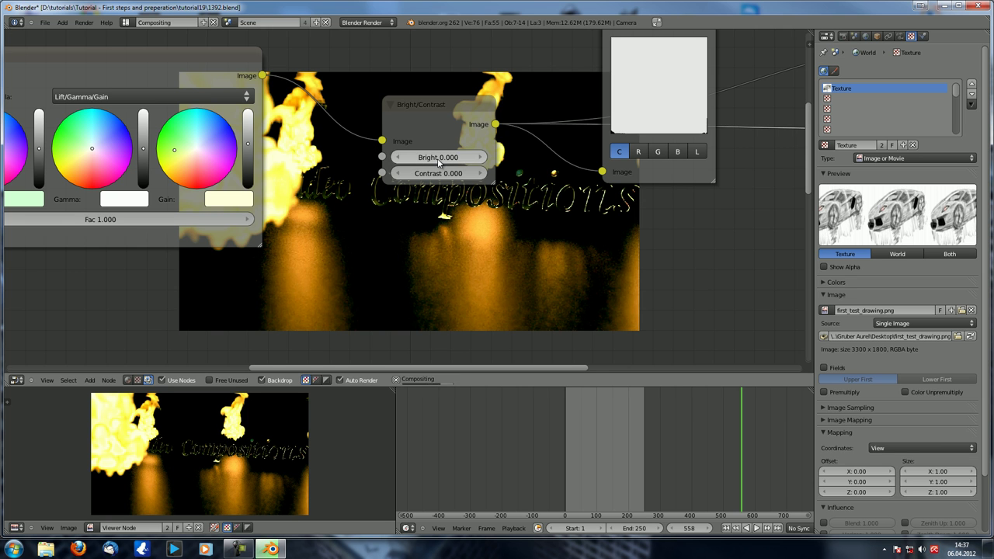
Try a Contrast value of -14.714 on the Bright/Contrast node, and reset it to 0
{"action": "left_click_drag", "start_coordinate": [434, 173], "coordinate": [271, 175]}
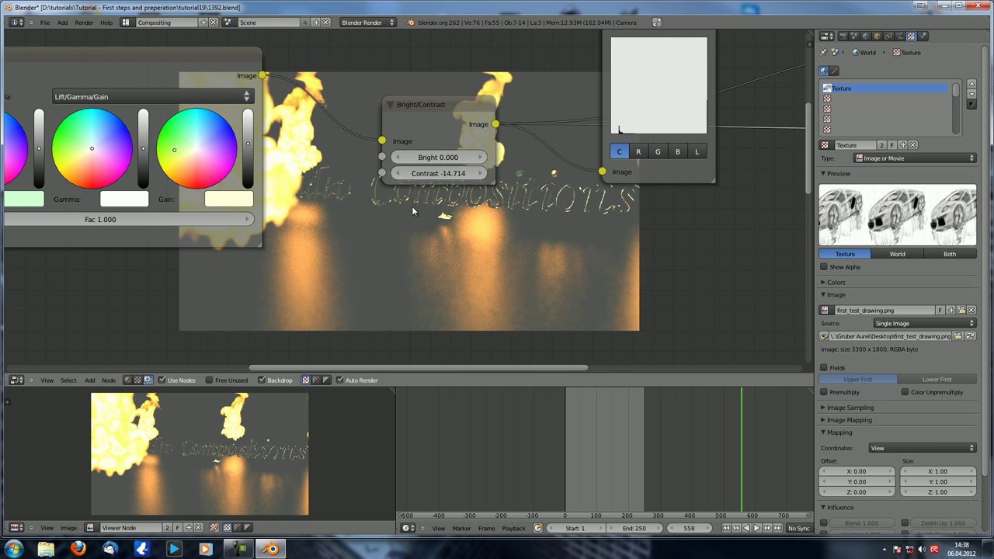
{"action": "left_click", "coordinate": [440, 177]}
{"action": "type", "text": "0"}
{"action": "key", "text": "Return"}
Move the Levels node up and closer to the Bright/Contrast node, clear of the links to the viewers
{"action": "scroll", "coordinate": [457, 195], "scroll_direction": "down", "scroll_amount": 1}
{"action": "middle_click_drag", "start_coordinate": [501, 181], "coordinate": [463, 220]}
{"action": "left_click_drag", "start_coordinate": [545, 76], "coordinate": [492, 11]}
{"action": "scroll", "coordinate": [393, 141], "scroll_direction": "up", "scroll_amount": 5}
{"action": "middle_click_drag", "start_coordinate": [376, 160], "coordinate": [353, 192]}
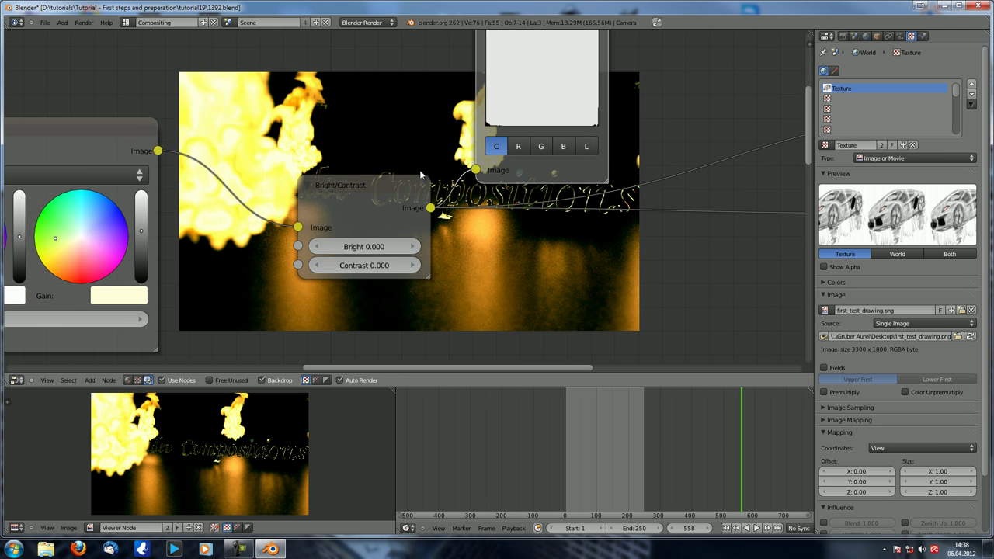
{"action": "scroll", "coordinate": [450, 216], "scroll_direction": "down", "scroll_amount": 3}
{"action": "middle_click_drag", "start_coordinate": [445, 114], "coordinate": [392, 163]}
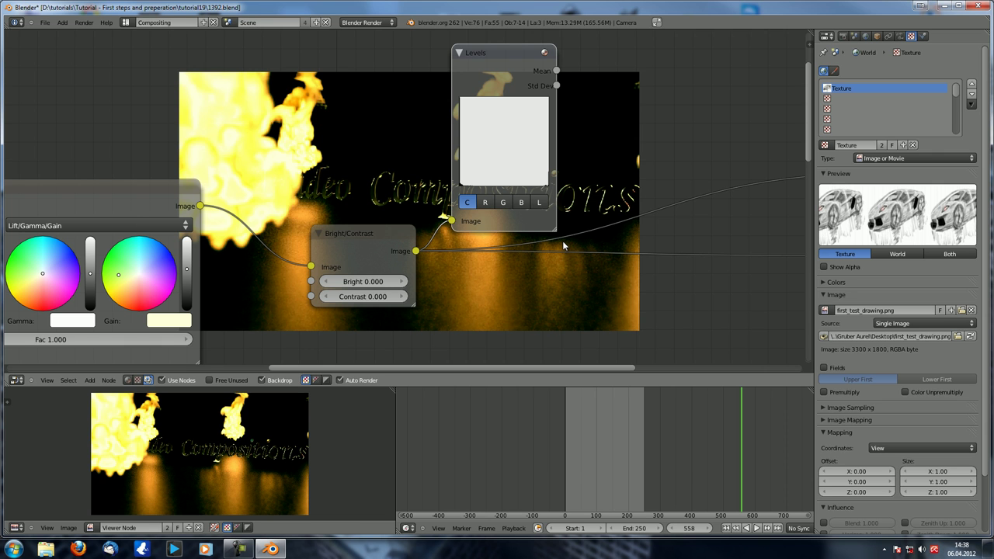
Try a Bright value of 5.611 on the Bright/Contrast node, and raise it slightly to 5.862
{"action": "scroll", "coordinate": [563, 246], "scroll_direction": "up", "scroll_amount": 3}
{"action": "middle_click_drag", "start_coordinate": [429, 158], "coordinate": [394, 174]}
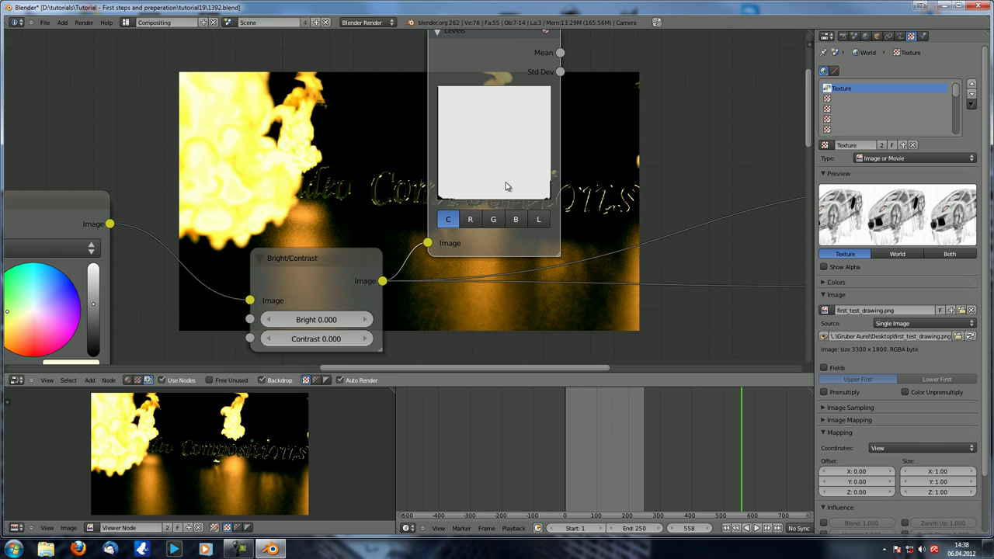
{"action": "left_click_drag", "start_coordinate": [329, 329], "coordinate": [373, 318]}
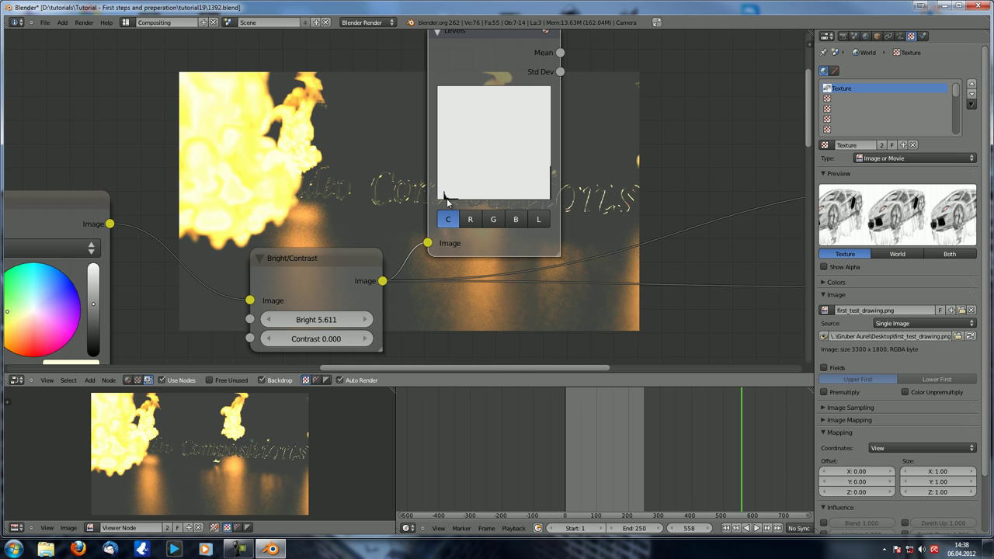
{"action": "left_click_drag", "start_coordinate": [343, 316], "coordinate": [356, 317]}
{"action": "scroll", "coordinate": [444, 185], "scroll_direction": "up", "scroll_amount": 2}
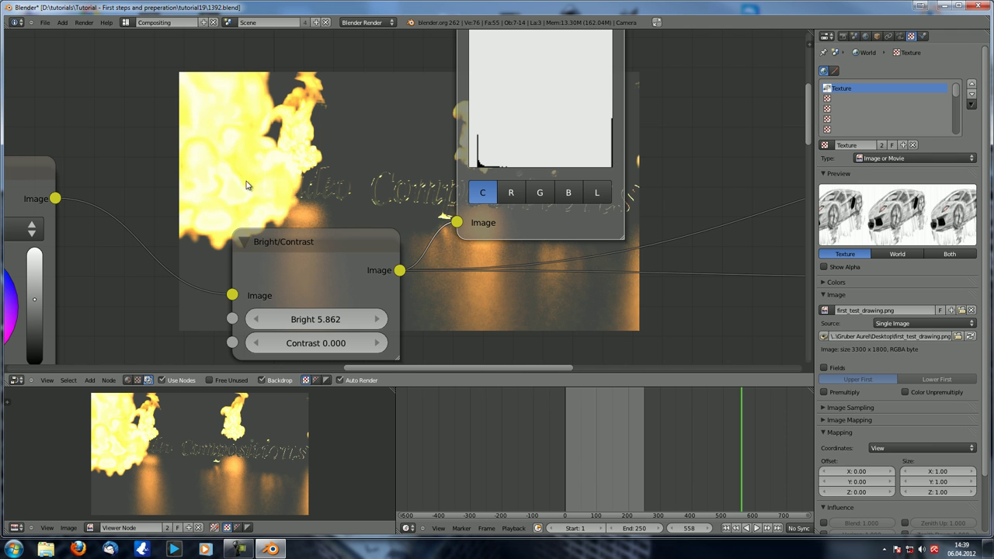
{"action": "middle_click_drag", "start_coordinate": [372, 180], "coordinate": [416, 212]}
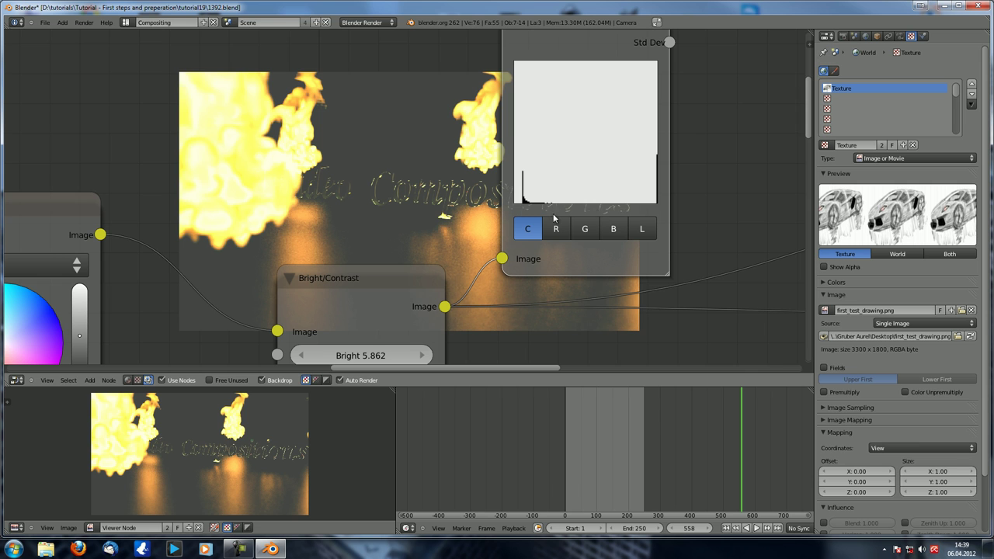
Show the node properties sidebar and set the Bright/Contrast node's Bright value to 5.890
{"action": "key", "text": "n"}
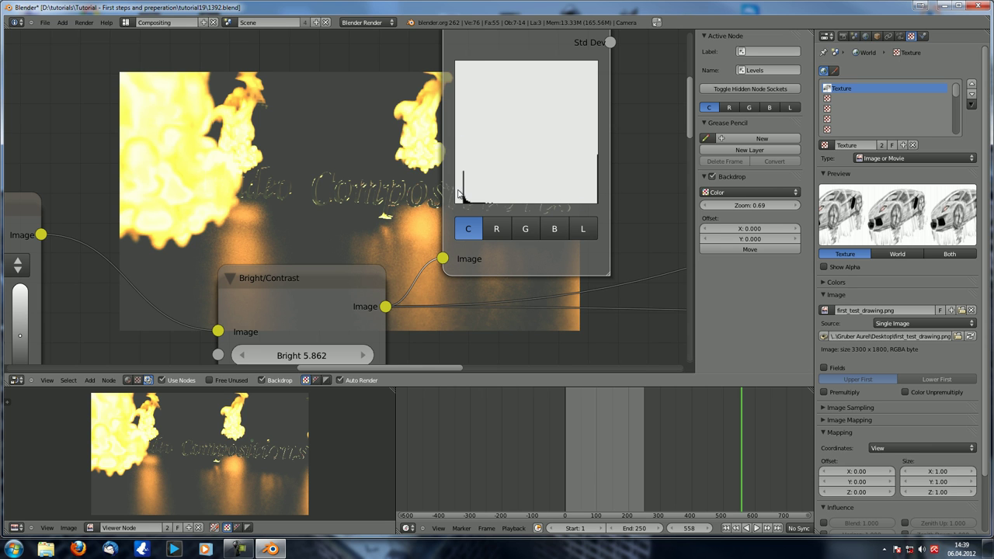
{"action": "scroll", "coordinate": [368, 270], "scroll_direction": "down", "scroll_amount": 1}
{"action": "middle_click_drag", "start_coordinate": [371, 267], "coordinate": [397, 237]}
{"action": "left_click_drag", "start_coordinate": [346, 320], "coordinate": [349, 320]}
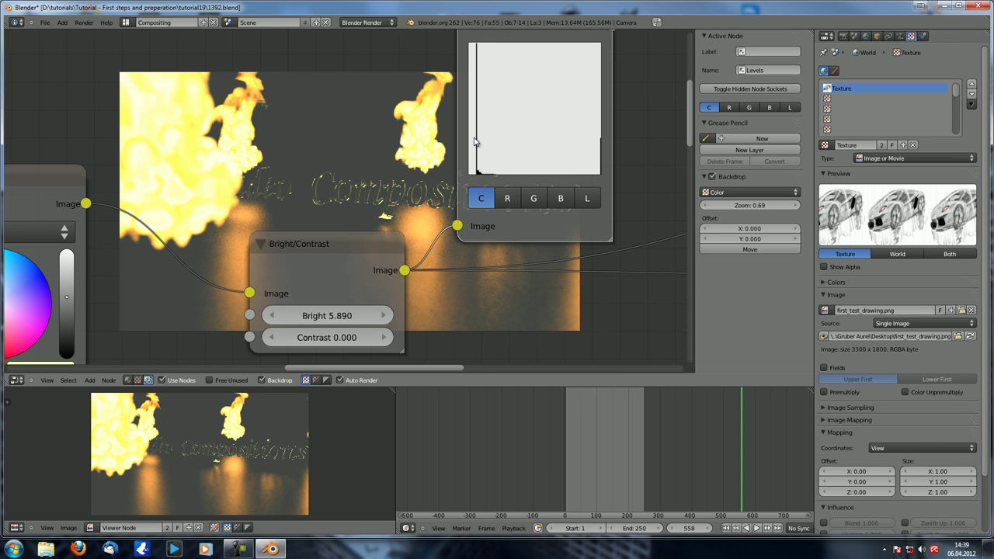
Switch the Levels node to the red channel and bring its histogram into view
{"action": "left_click", "coordinate": [507, 200]}
{"action": "scroll", "coordinate": [508, 202], "scroll_direction": "down", "scroll_amount": 2}
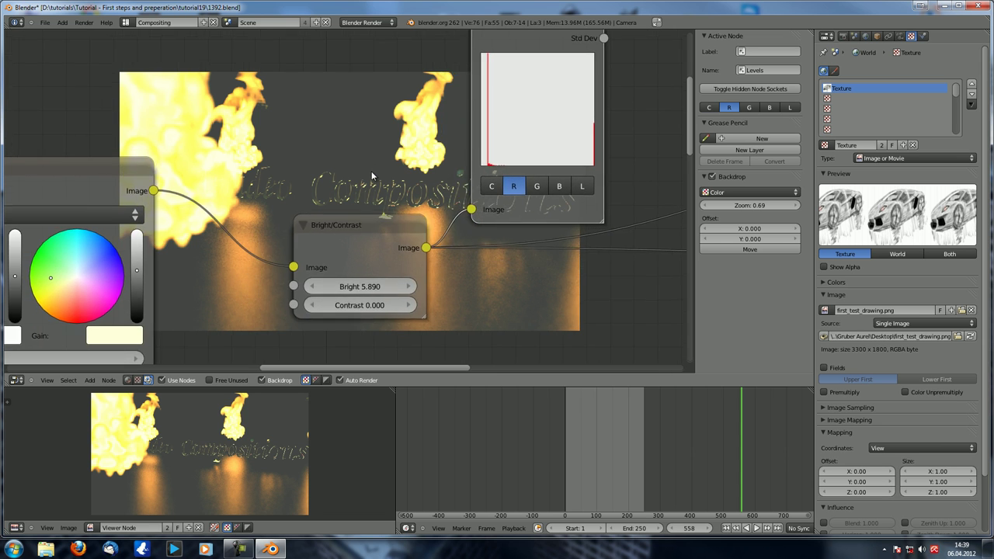
{"action": "scroll", "coordinate": [268, 169], "scroll_direction": "down", "scroll_amount": 2}
{"action": "middle_click_drag", "start_coordinate": [264, 165], "coordinate": [224, 176]}
{"action": "scroll", "coordinate": [420, 161], "scroll_direction": "up", "scroll_amount": 1}
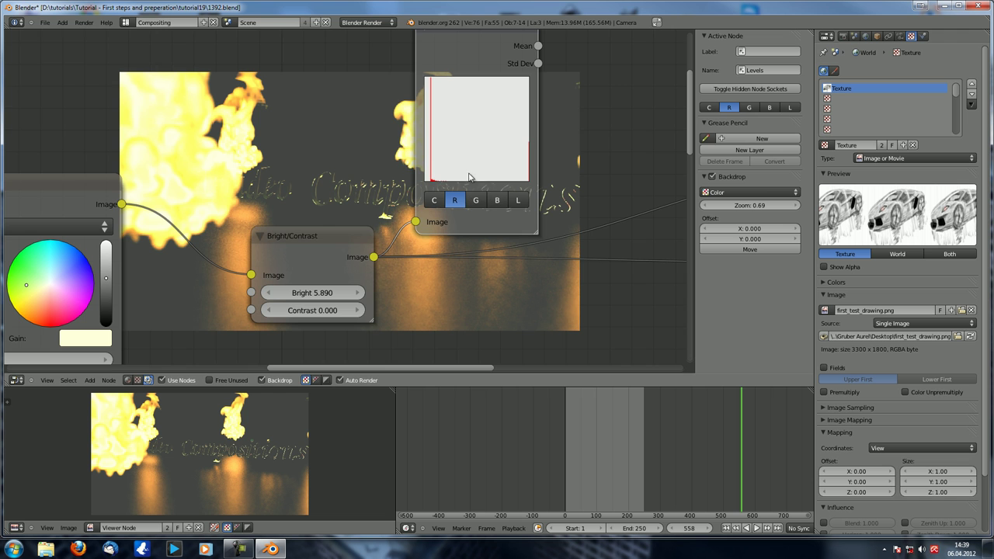
Move the Bright/Contrast node slightly right and tint the Color Balance node's Lift, Gamma and Gain red
{"action": "scroll", "coordinate": [322, 254], "scroll_direction": "down", "scroll_amount": 2}
{"action": "middle_click_drag", "start_coordinate": [329, 221], "coordinate": [364, 228]}
{"action": "scroll", "coordinate": [361, 225], "scroll_direction": "down", "scroll_amount": 1}
{"action": "left_click_drag", "start_coordinate": [351, 218], "coordinate": [369, 218]}
{"action": "left_click_drag", "start_coordinate": [183, 266], "coordinate": [181, 288]}
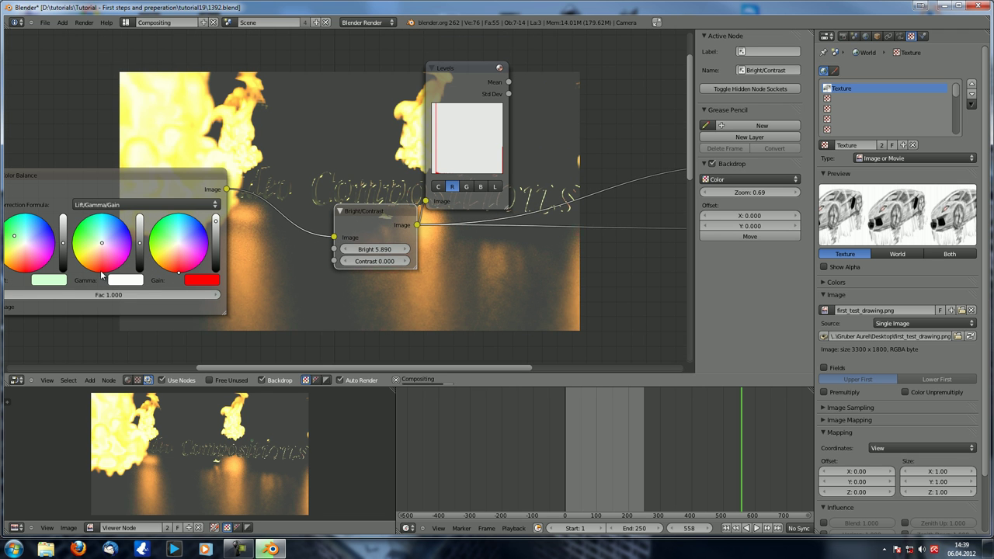
{"action": "left_click_drag", "start_coordinate": [101, 277], "coordinate": [106, 293]}
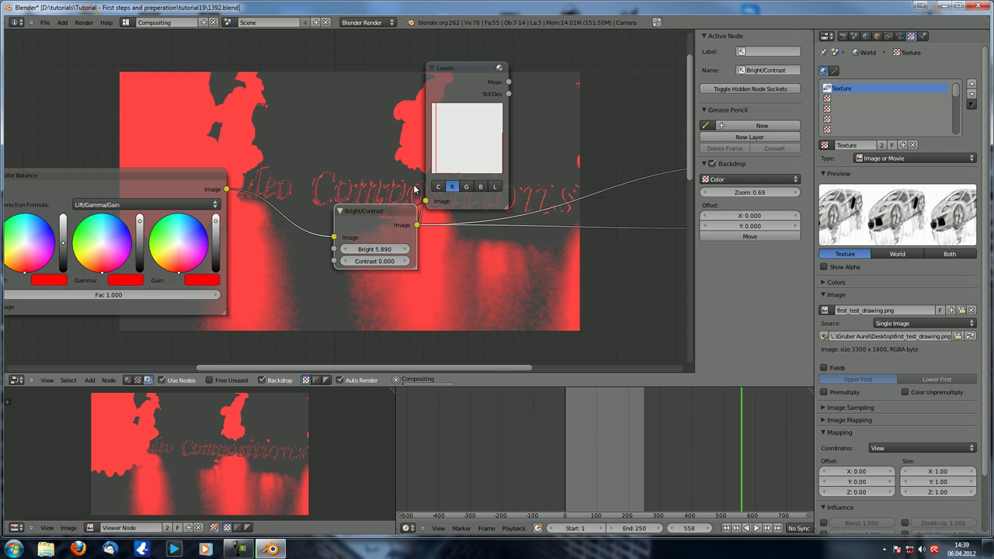
Inspect the Levels node's red histogram and lower the Bright/Contrast node's Bright value to 3.783
{"action": "scroll", "coordinate": [466, 146], "scroll_direction": "up", "scroll_amount": 2}
{"action": "scroll", "coordinate": [466, 146], "scroll_direction": "up", "scroll_amount": 1}
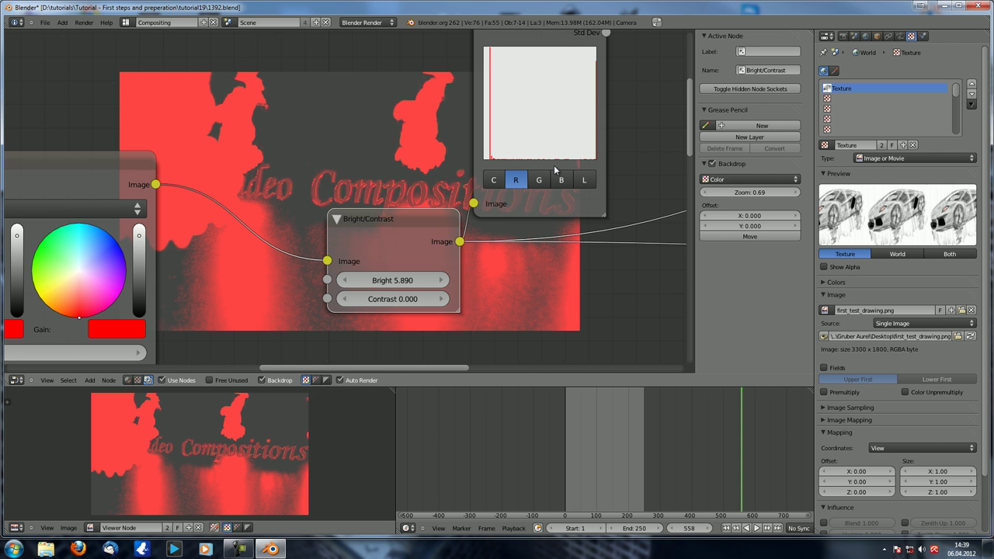
{"action": "scroll", "coordinate": [553, 165], "scroll_direction": "down", "scroll_amount": 1}
{"action": "left_click_drag", "start_coordinate": [378, 270], "coordinate": [320, 271]}
Switch the Levels node to the green channel and lower the Bright value to 2.916
{"action": "left_click", "coordinate": [513, 183]}
{"action": "scroll", "coordinate": [474, 165], "scroll_direction": "up", "scroll_amount": 2}
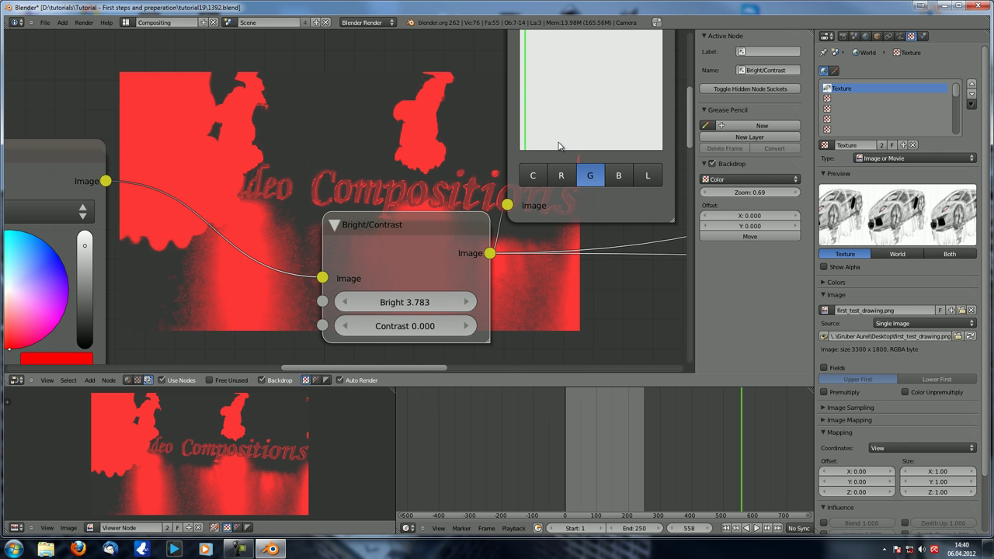
{"action": "left_click_drag", "start_coordinate": [424, 301], "coordinate": [360, 309]}
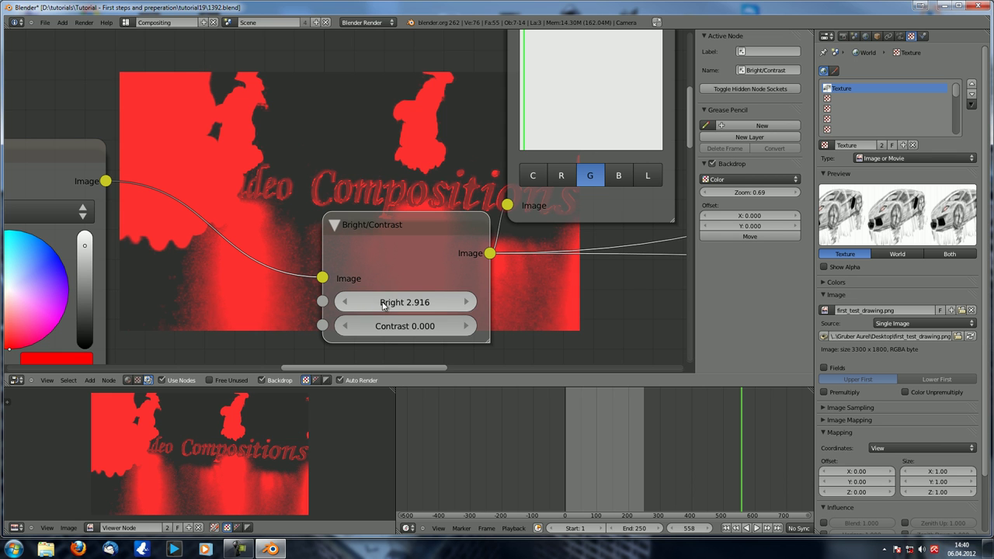
Tint the Color Balance node's Gain, Gamma and Lift green
{"action": "scroll", "coordinate": [527, 141], "scroll_direction": "down", "scroll_amount": 2}
{"action": "middle_click_drag", "start_coordinate": [408, 184], "coordinate": [454, 177]}
{"action": "scroll", "coordinate": [368, 182], "scroll_direction": "down", "scroll_amount": 1}
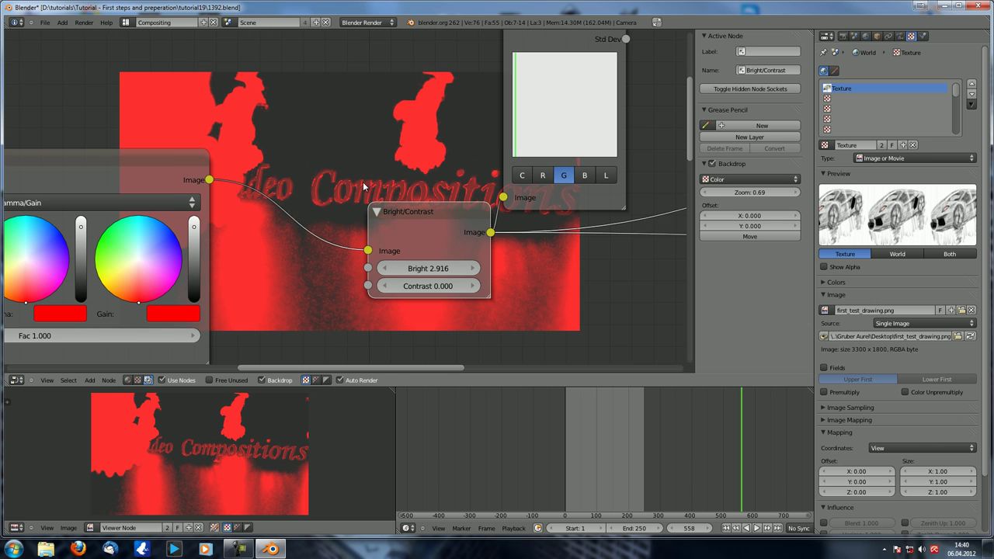
{"action": "scroll", "coordinate": [135, 291], "scroll_direction": "down", "scroll_amount": 1}
{"action": "left_click_drag", "start_coordinate": [146, 262], "coordinate": [108, 222]}
{"action": "left_click_drag", "start_coordinate": [49, 236], "coordinate": [4, 238]}
{"action": "scroll", "coordinate": [41, 236], "scroll_direction": "down", "scroll_amount": 1}
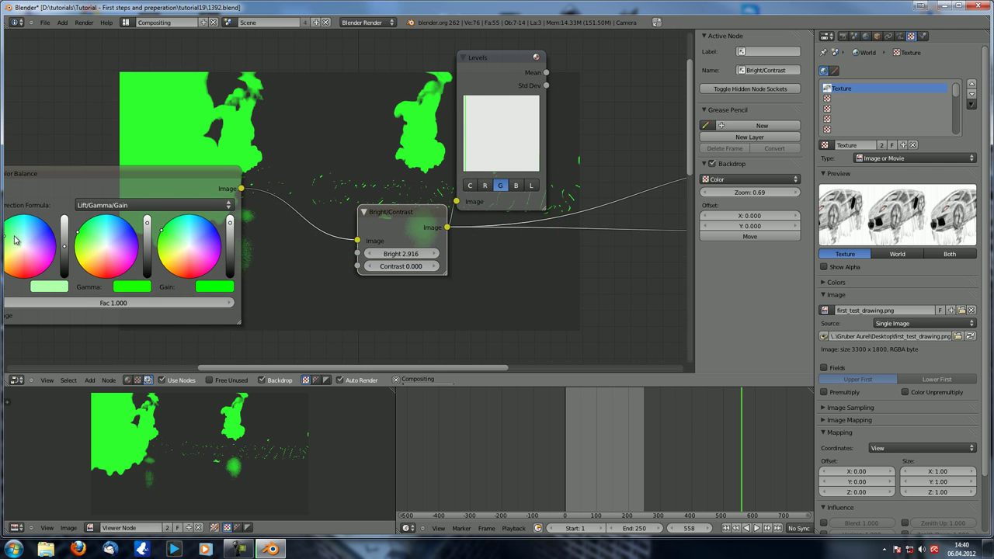
Set the Bright/Contrast node's Bright value to 2.585
{"action": "middle_click_drag", "start_coordinate": [26, 237], "coordinate": [90, 247]}
{"action": "scroll", "coordinate": [374, 234], "scroll_direction": "up", "scroll_amount": 2}
{"action": "middle_click_drag", "start_coordinate": [605, 168], "coordinate": [398, 163]}
{"action": "left_click_drag", "start_coordinate": [318, 290], "coordinate": [279, 289]}
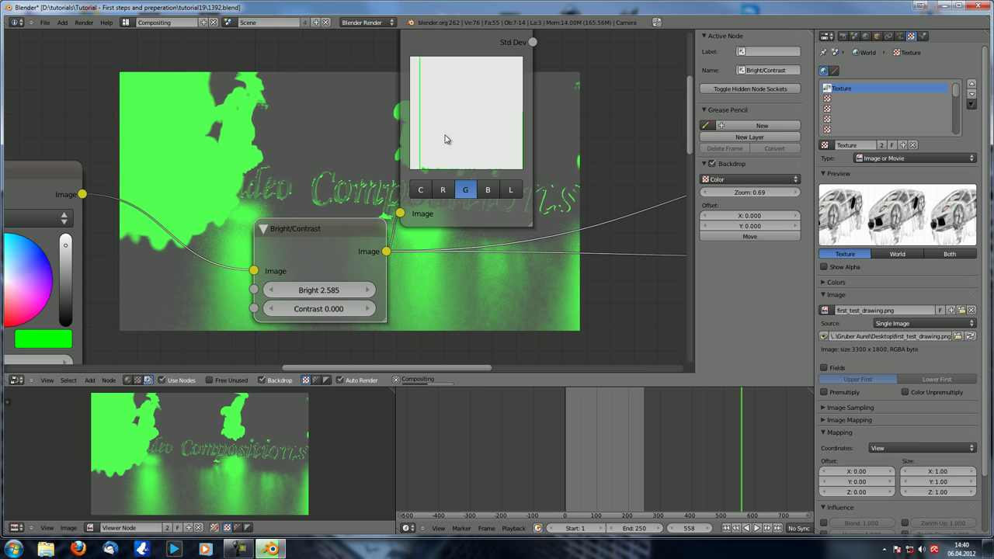
Switch the Levels node to the blue channel and tint the Color Balance node's Gamma and Gain blue
{"action": "left_click", "coordinate": [489, 192]}
{"action": "scroll", "coordinate": [117, 284], "scroll_direction": "down", "scroll_amount": 4}
{"action": "left_click_drag", "start_coordinate": [132, 253], "coordinate": [131, 232]}
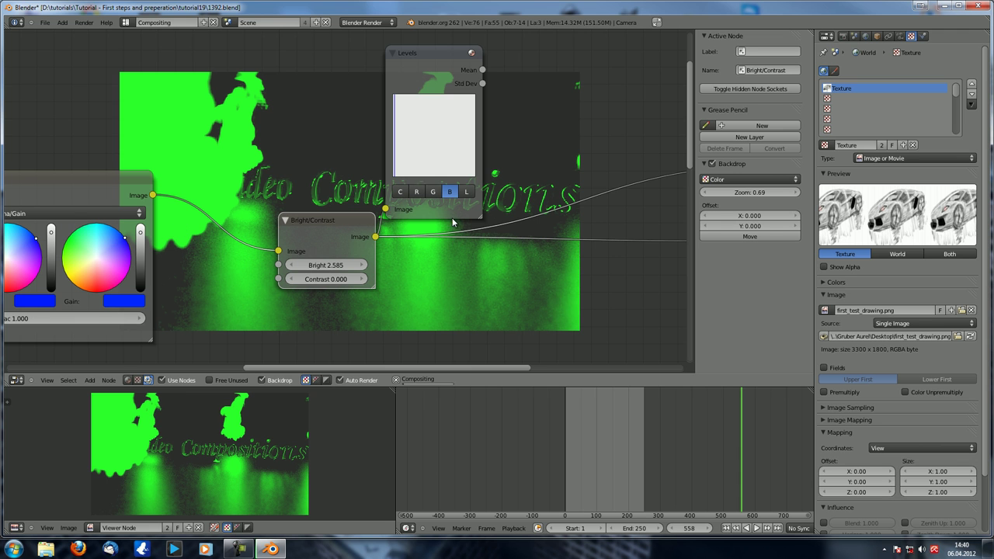
{"action": "scroll", "coordinate": [448, 231], "scroll_direction": "up", "scroll_amount": 2}
{"action": "scroll", "coordinate": [448, 233], "scroll_direction": "up", "scroll_amount": 1}
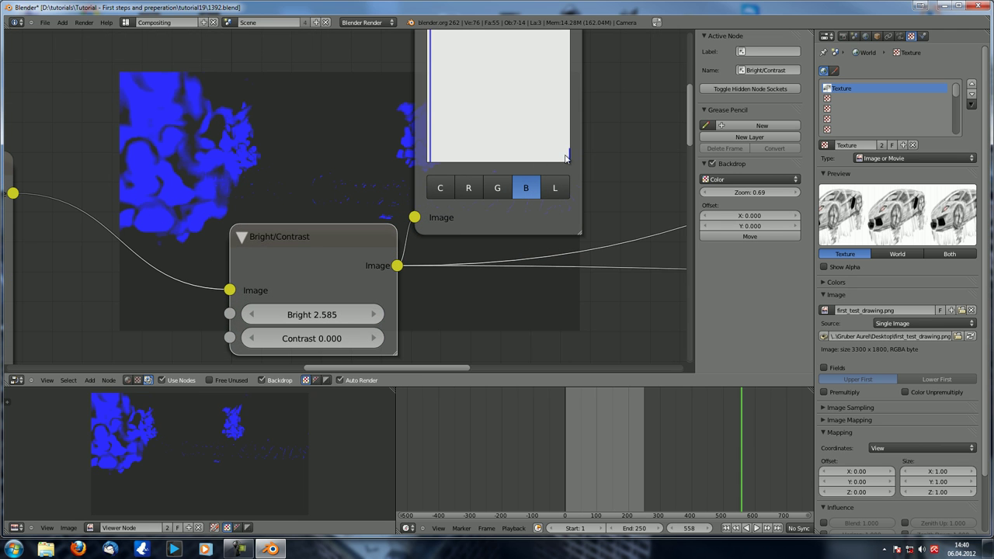
Switch the Levels node to the luminance channel and set the Color Balance node's Gain, Gamma and Lift back to neutral white
{"action": "scroll", "coordinate": [473, 189], "scroll_direction": "down", "scroll_amount": 1}
{"action": "left_click", "coordinate": [499, 191]}
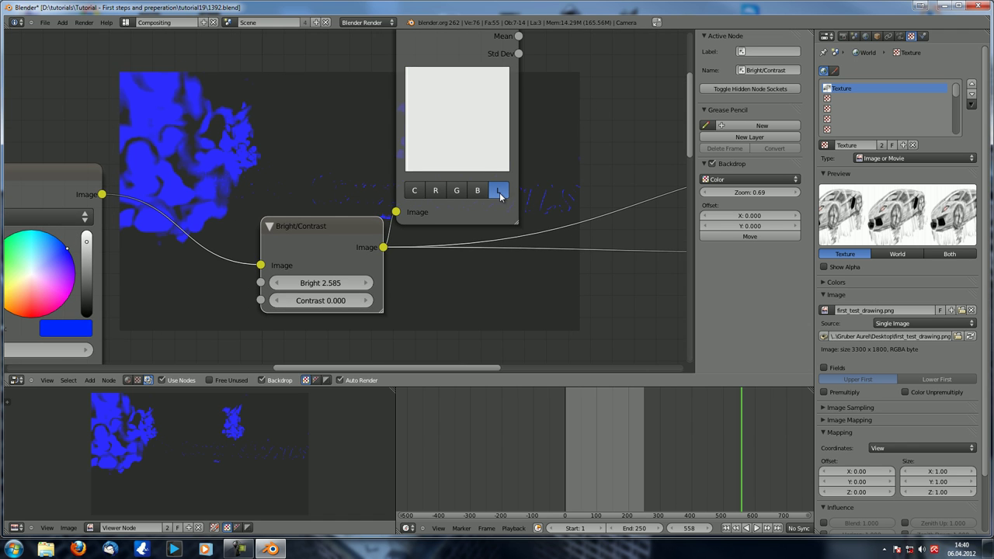
{"action": "scroll", "coordinate": [169, 277], "scroll_direction": "down", "scroll_amount": 2}
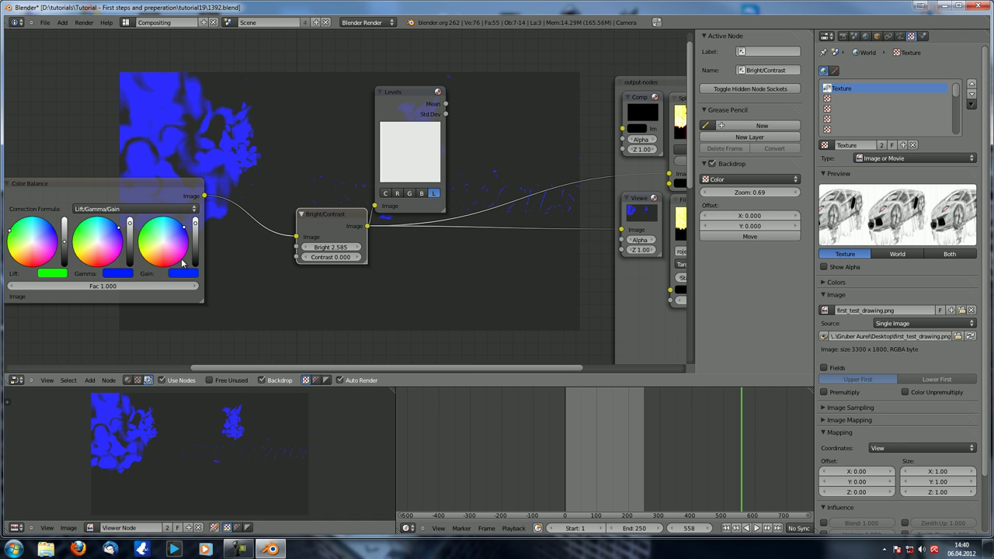
{"action": "left_click", "coordinate": [165, 243]}
{"action": "left_click", "coordinate": [97, 243]}
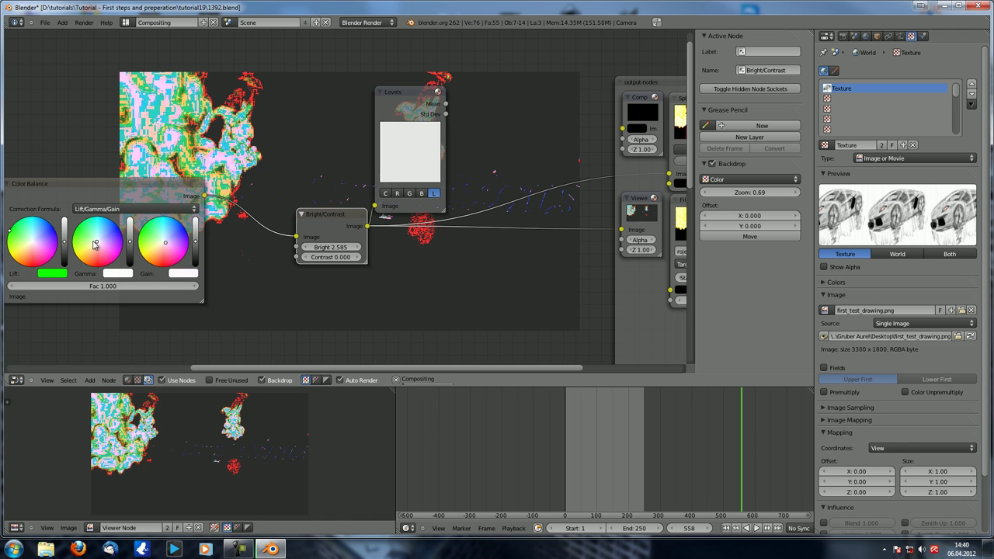
{"action": "left_click", "coordinate": [36, 243]}
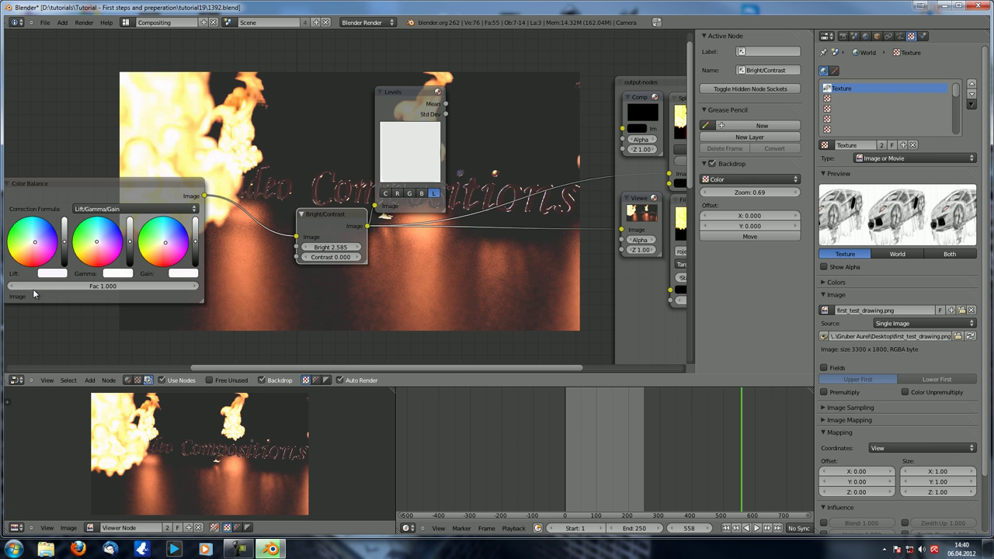
Examine the Levels node's histogram, comparing the combined RGB channel with the luminance channel
{"action": "scroll", "coordinate": [320, 159], "scroll_direction": "up", "scroll_amount": 2}
{"action": "scroll", "coordinate": [263, 221], "scroll_direction": "up", "scroll_amount": 3}
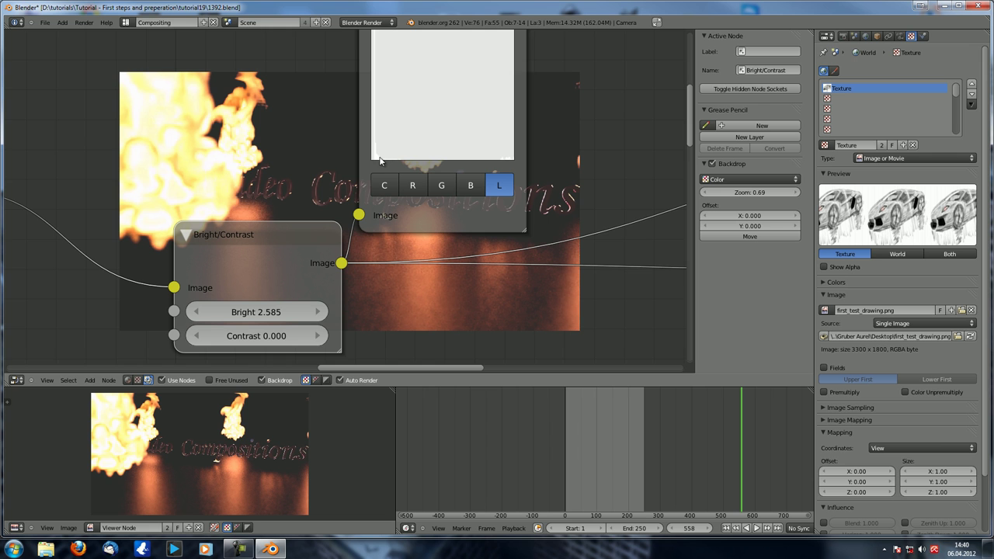
{"action": "middle_click_drag", "start_coordinate": [327, 175], "coordinate": [360, 257]}
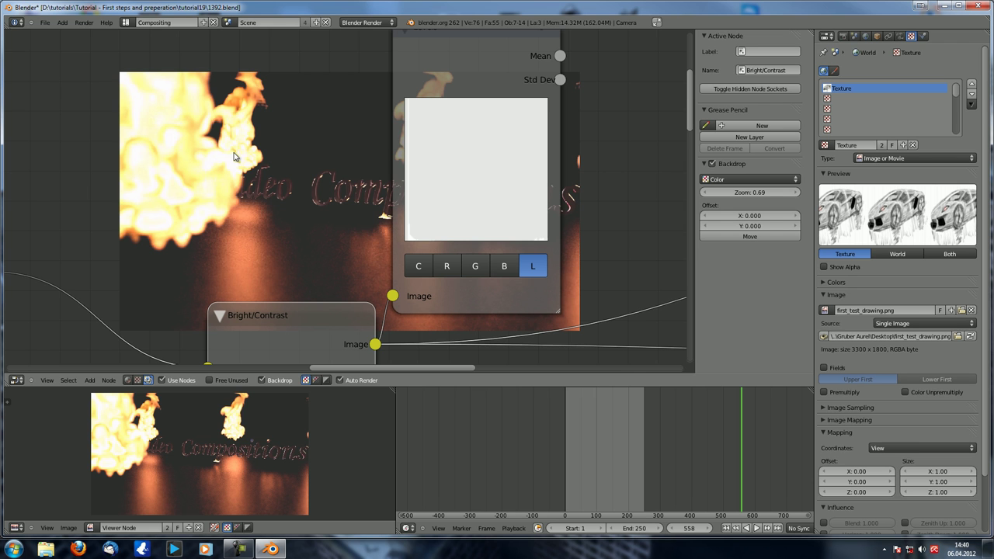
{"action": "middle_click_drag", "start_coordinate": [388, 237], "coordinate": [462, 180]}
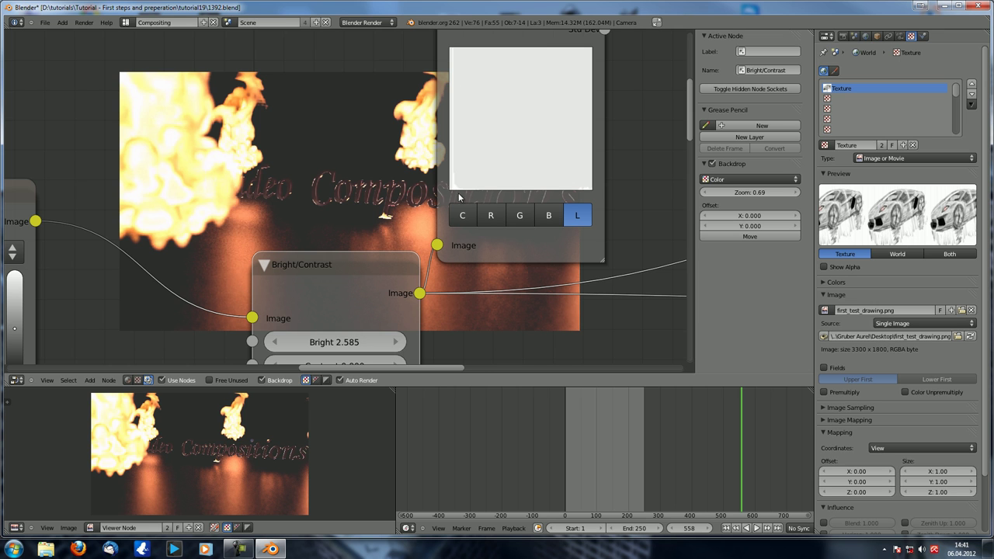
{"action": "left_click", "coordinate": [464, 227]}
{"action": "left_click", "coordinate": [464, 218]}
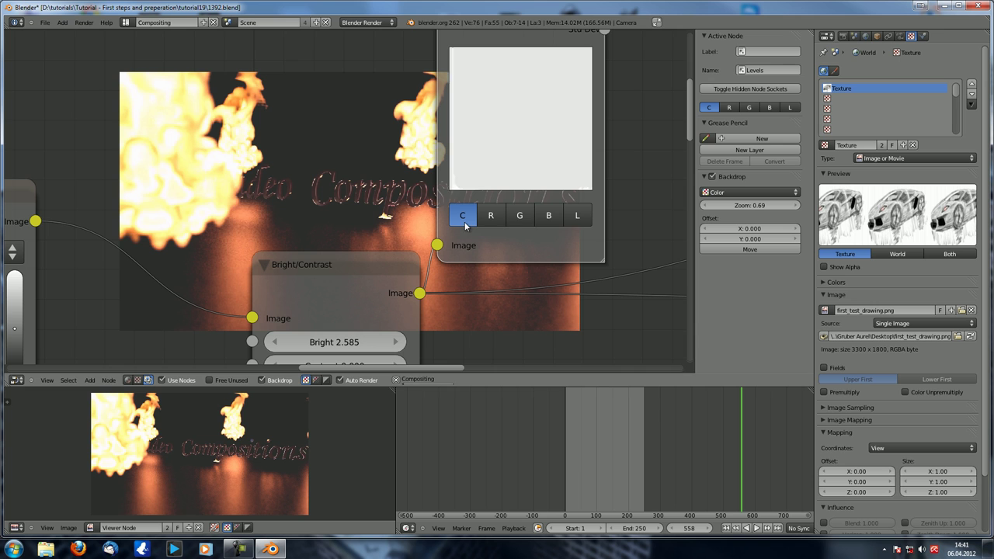
{"action": "left_click", "coordinate": [575, 216]}
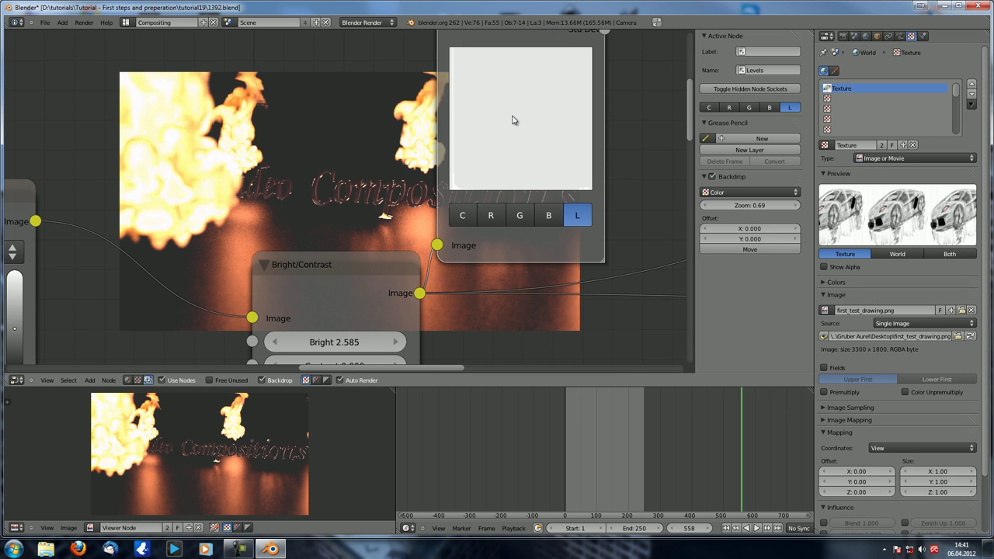
{"action": "scroll", "coordinate": [532, 185], "scroll_direction": "down", "scroll_amount": 2}
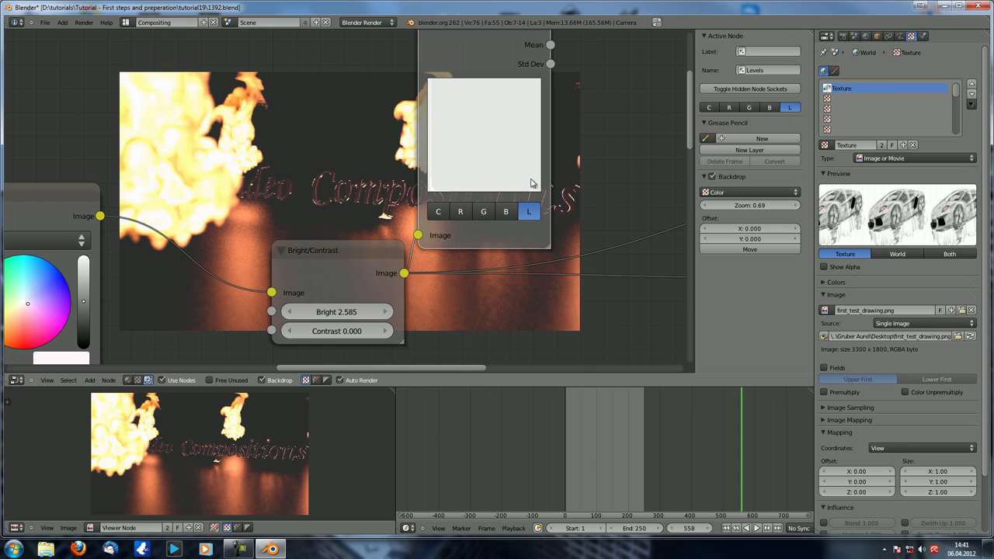
{"action": "scroll", "coordinate": [532, 183], "scroll_direction": "down", "scroll_amount": 2}
{"action": "middle_click_drag", "start_coordinate": [543, 183], "coordinate": [363, 194]}
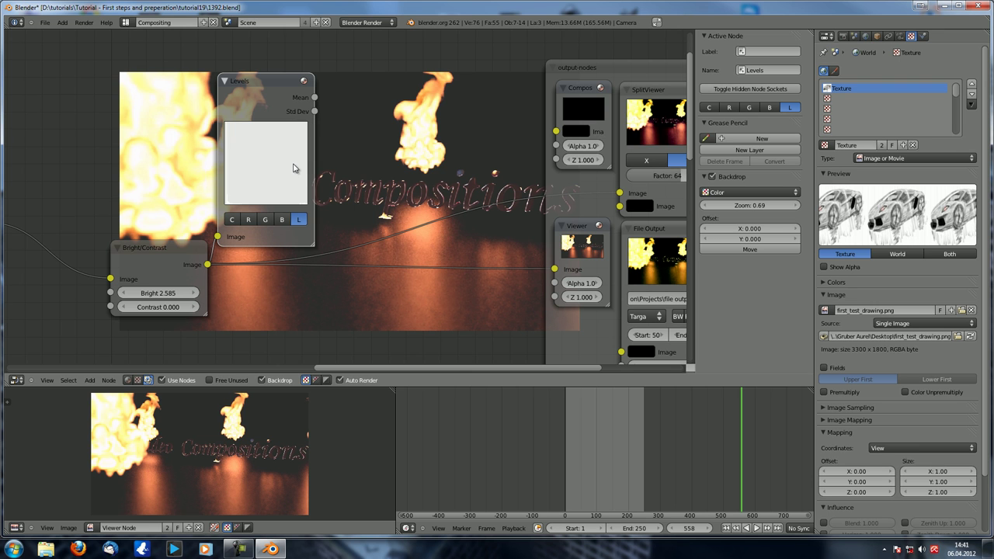
Switch to Firefox, reopen the Blender 2.6 manual page on composite output nodes from the history, and highlight the Levels Node section
{"action": "left_click", "coordinate": [77, 549]}
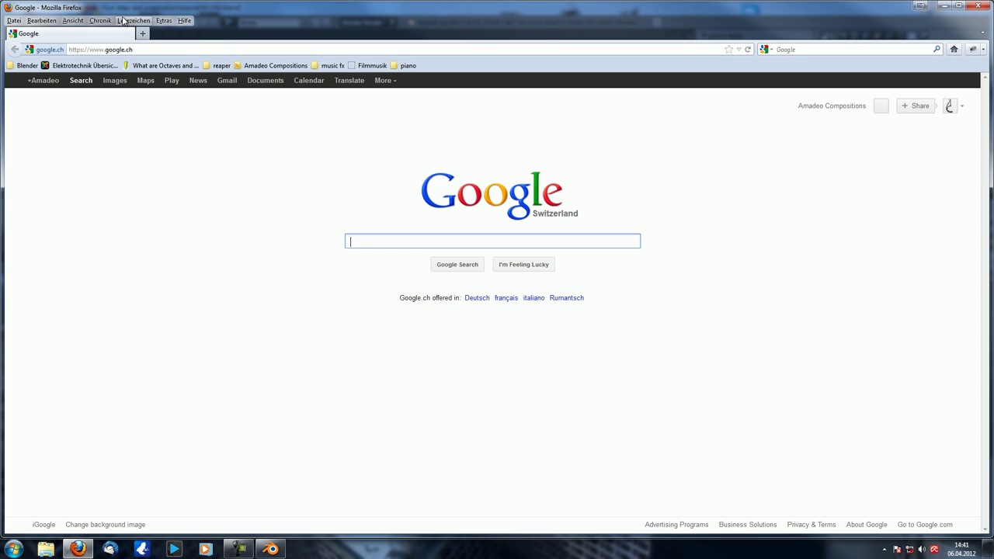
{"action": "left_click", "coordinate": [100, 21]}
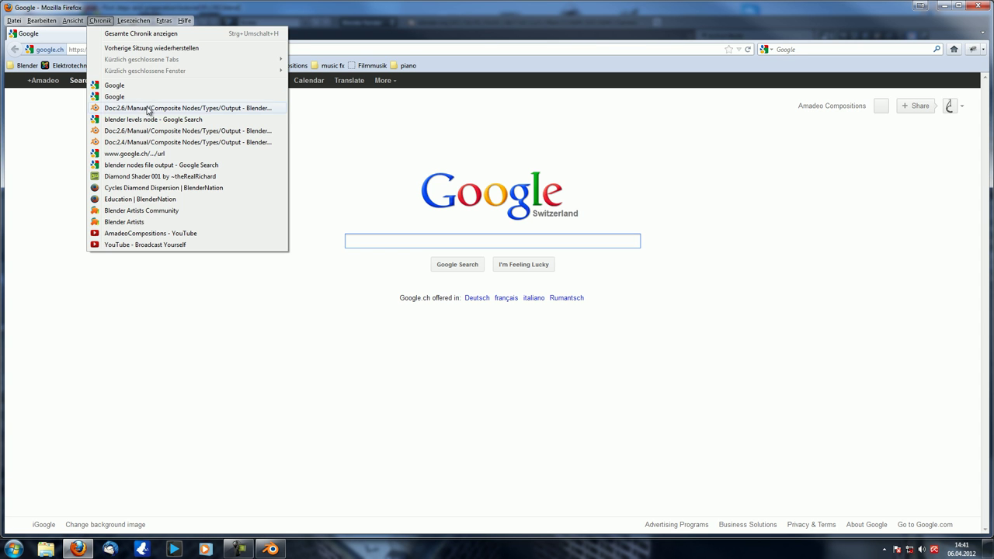
{"action": "left_click", "coordinate": [116, 108]}
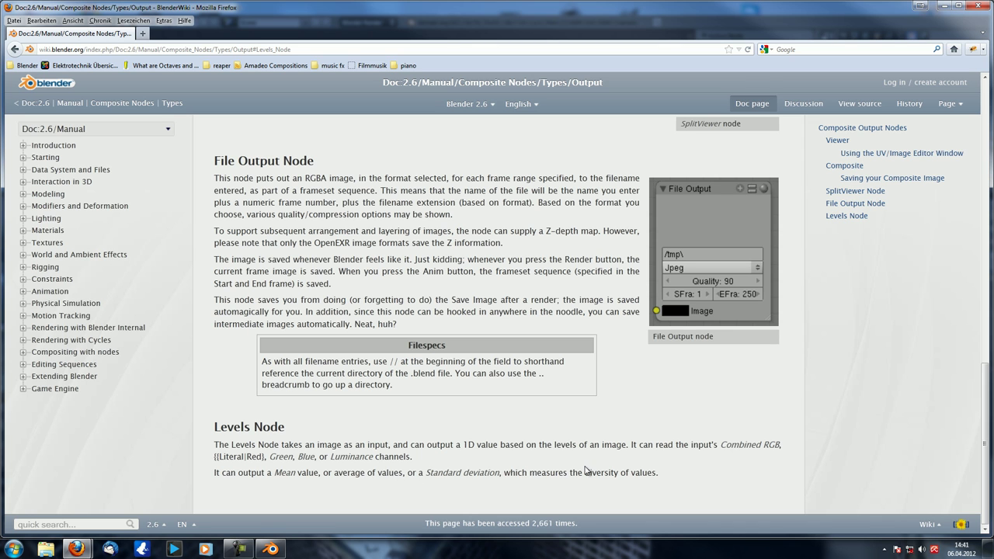
{"action": "left_click_drag", "start_coordinate": [674, 477], "coordinate": [619, 476]}
{"action": "left_click_drag", "start_coordinate": [227, 442], "coordinate": [206, 432]}
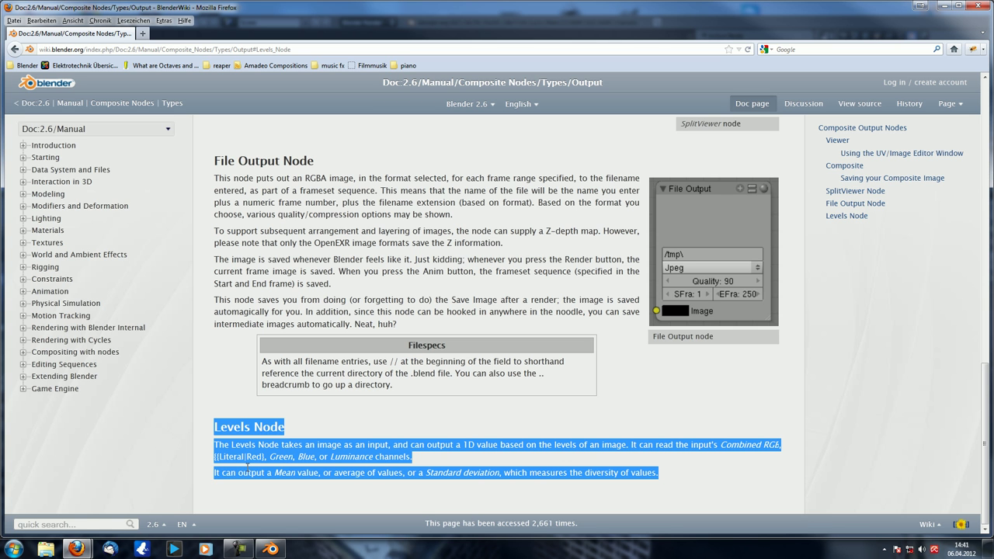
Close Firefox to return to Blender and connect the Levels node's Mean output to the Viewer's Image input
{"action": "left_click", "coordinate": [980, 9]}
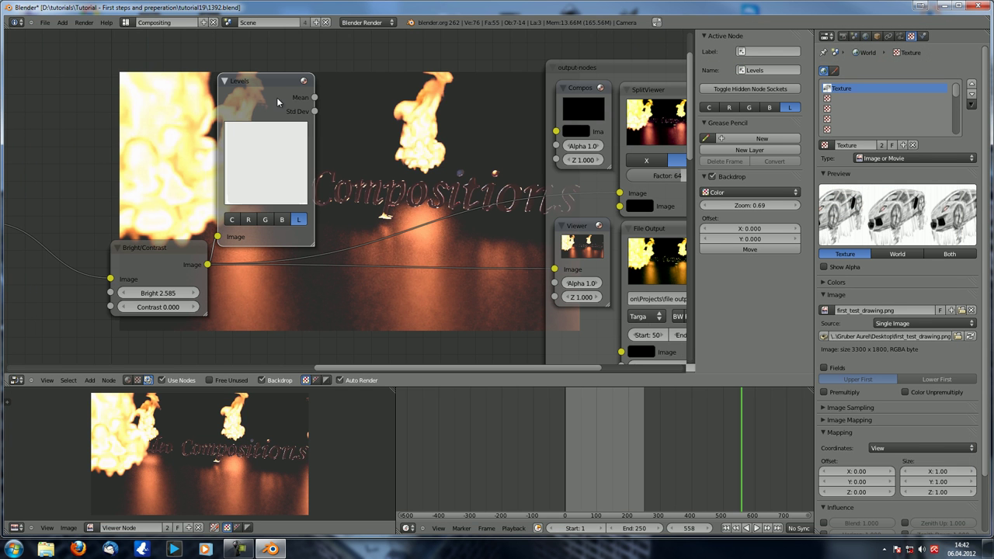
{"action": "scroll", "coordinate": [299, 120], "scroll_direction": "up", "scroll_amount": 2}
{"action": "middle_click_drag", "start_coordinate": [285, 146], "coordinate": [344, 147]}
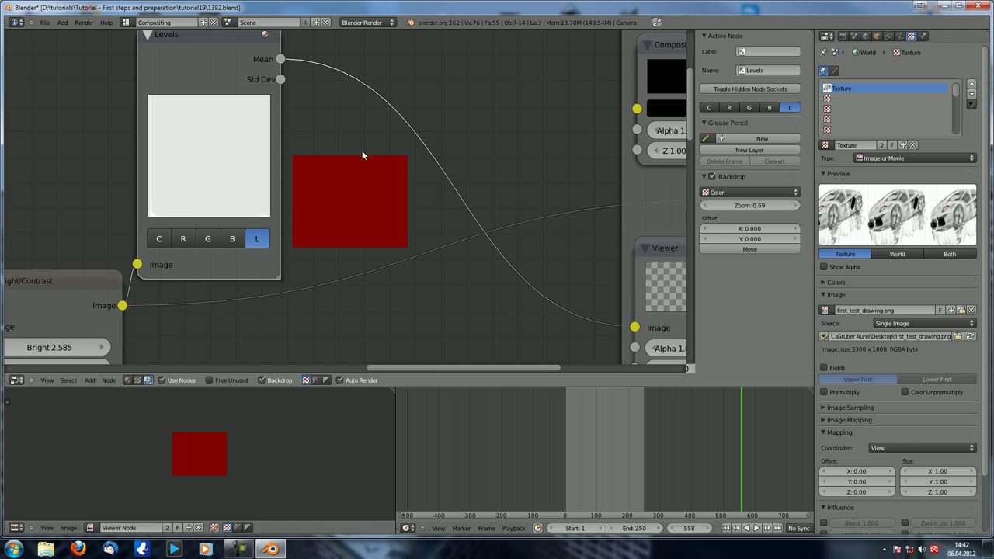
Compare the Levels node's Std Dev and Mean outputs in the Viewer while shifting the Color Balance node's Lift to blue
{"action": "left_click", "coordinate": [236, 91], "text": "ctrl+shift"}
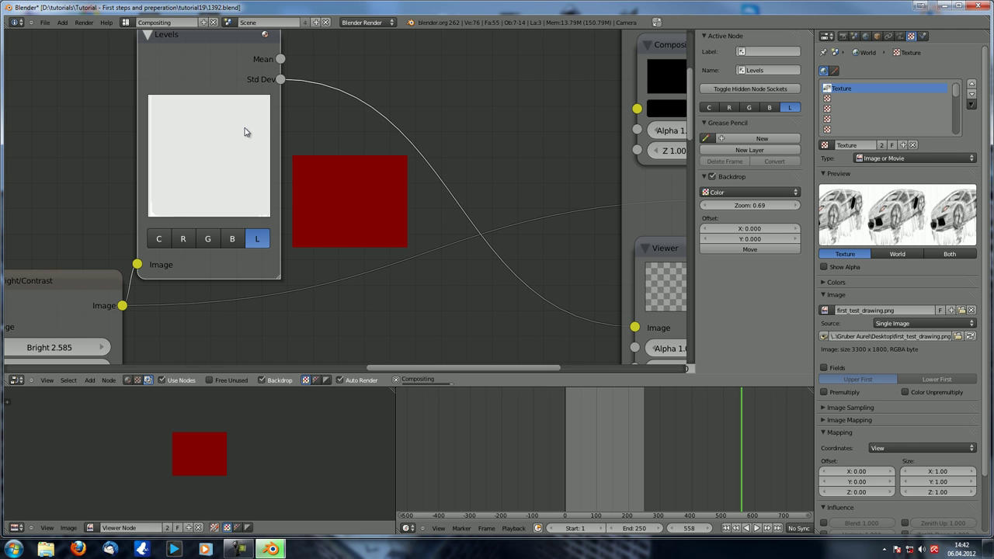
{"action": "scroll", "coordinate": [96, 171], "scroll_direction": "down", "scroll_amount": 3}
{"action": "middle_click_drag", "start_coordinate": [97, 171], "coordinate": [254, 166]}
{"action": "scroll", "coordinate": [254, 165], "scroll_direction": "down", "scroll_amount": 1}
{"action": "left_click_drag", "start_coordinate": [80, 253], "coordinate": [100, 248]}
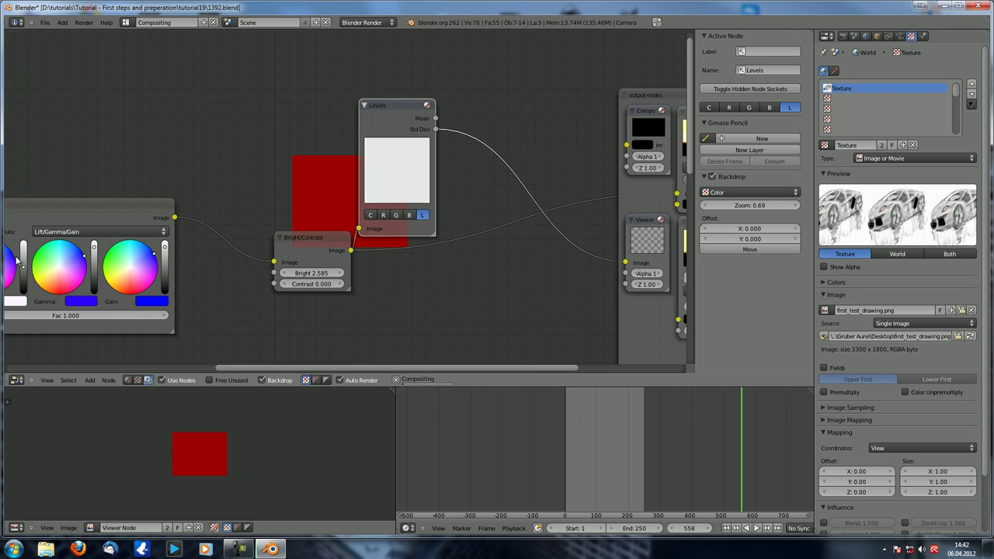
{"action": "left_click_drag", "start_coordinate": [10, 257], "coordinate": [17, 233]}
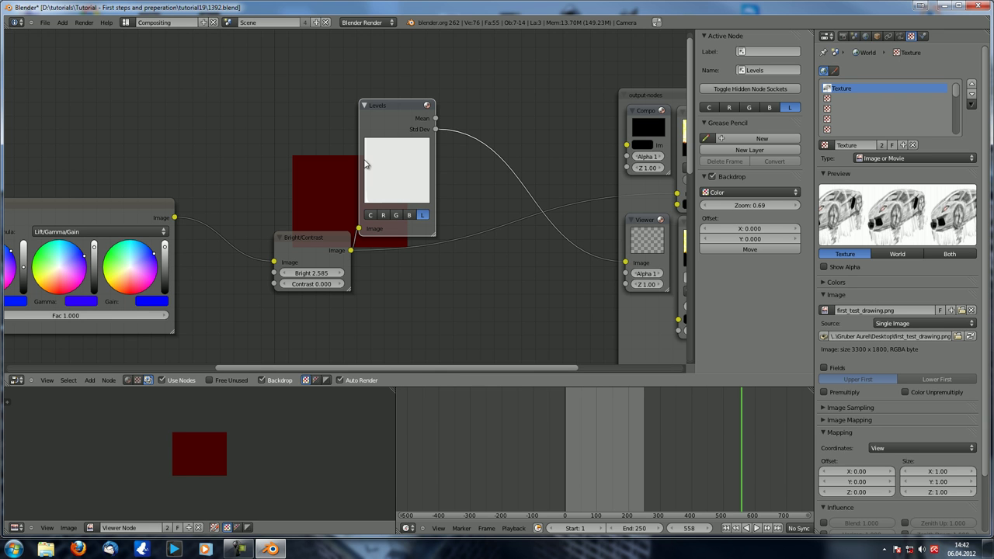
{"action": "middle_click_drag", "start_coordinate": [344, 228], "coordinate": [232, 188]}
{"action": "left_click", "coordinate": [295, 120], "text": "ctrl+shift"}
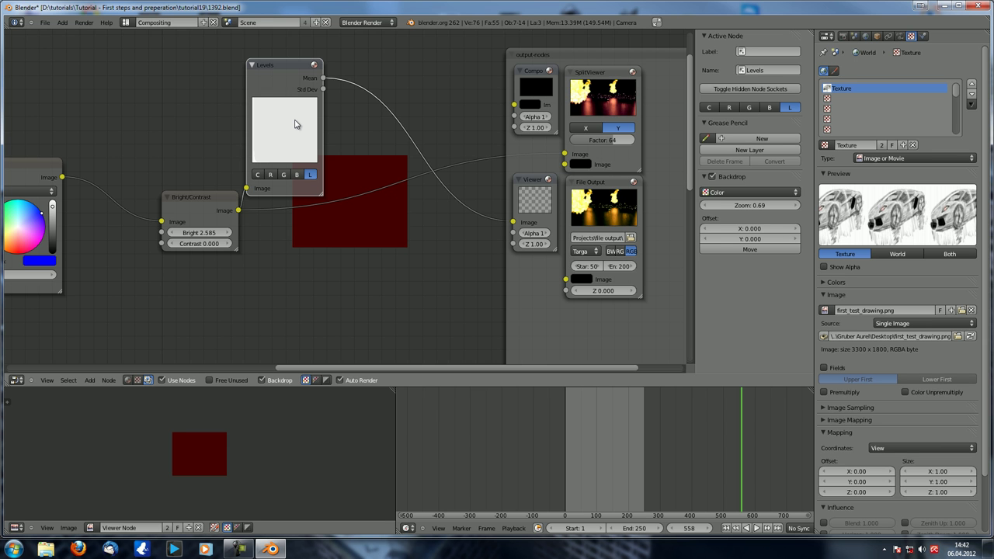
Cut the Levels node's links and place the node inside the output-nodes frame below the File Output node
{"action": "scroll", "coordinate": [295, 123], "scroll_direction": "down", "scroll_amount": 5}
{"action": "left_click_drag", "start_coordinate": [298, 108], "coordinate": [326, 66]}
{"action": "left_click_drag", "start_coordinate": [281, 146], "coordinate": [435, 200], "text": "ctrl"}
{"action": "left_click_drag", "start_coordinate": [332, 68], "coordinate": [445, 223]}
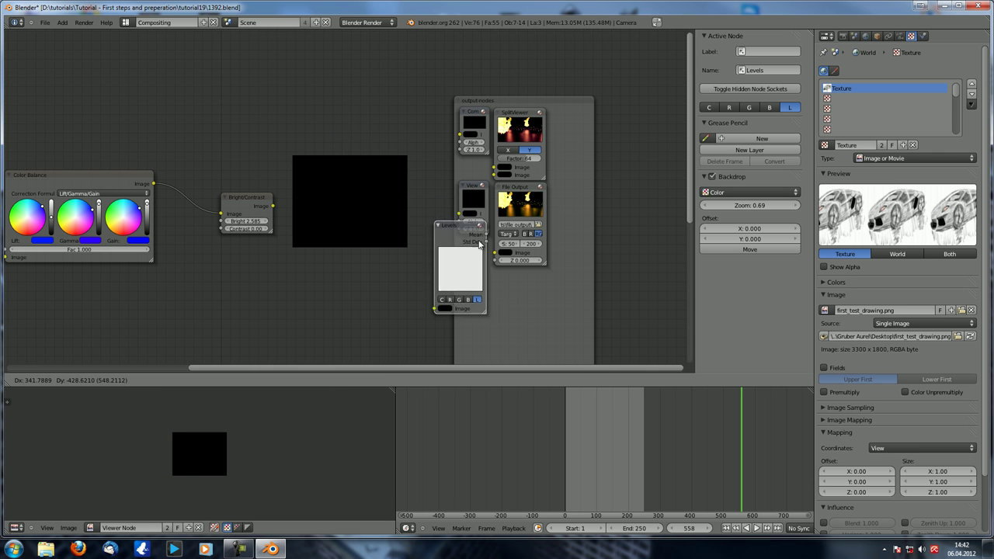
{"action": "left_click", "coordinate": [538, 291]}
{"action": "middle_click_drag", "start_coordinate": [257, 173], "coordinate": [303, 112]}
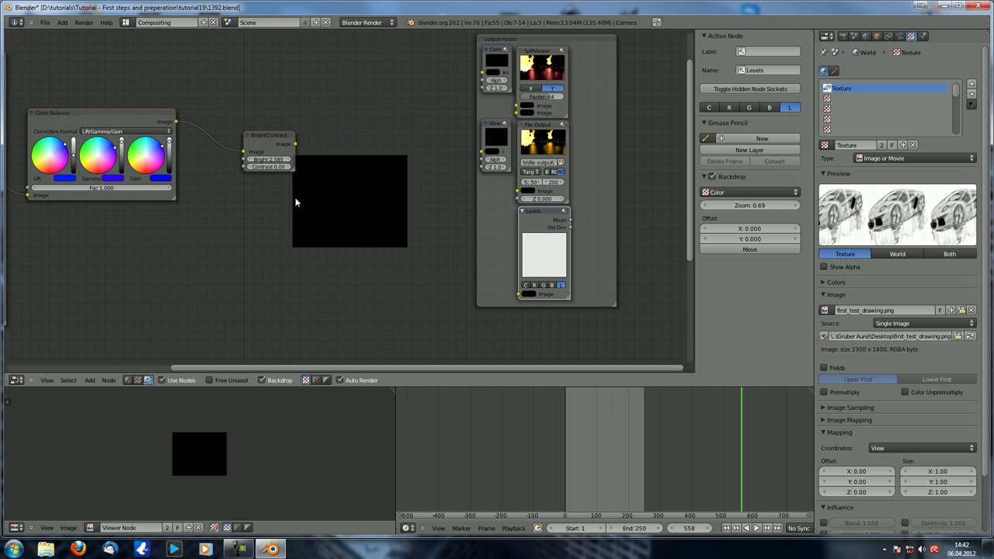
Connect Bright/Contrast to the Viewer, and delete the Color Balance and Bright/Contrast nodes while keeping the image link intact
{"action": "left_click", "coordinate": [274, 146], "text": "ctrl+shift"}
{"action": "key", "text": "shift+a"}
{"action": "mouse_move", "coordinate": [315, 190]}
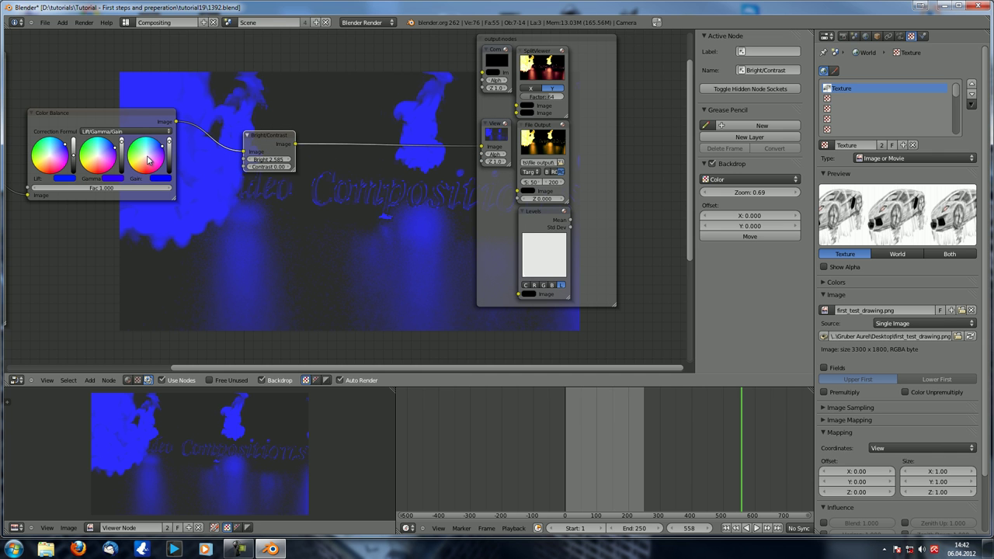
{"action": "left_click", "coordinate": [128, 114]}
{"action": "key", "text": "ctrl+x"}
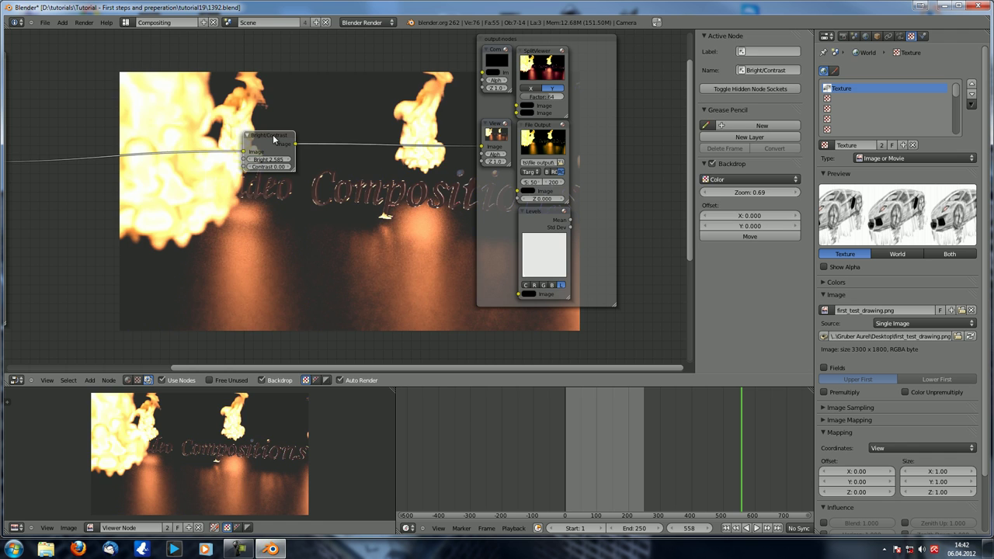
{"action": "key", "text": "ctrl+x"}
{"action": "scroll", "coordinate": [326, 163], "scroll_direction": "up", "scroll_amount": 2}
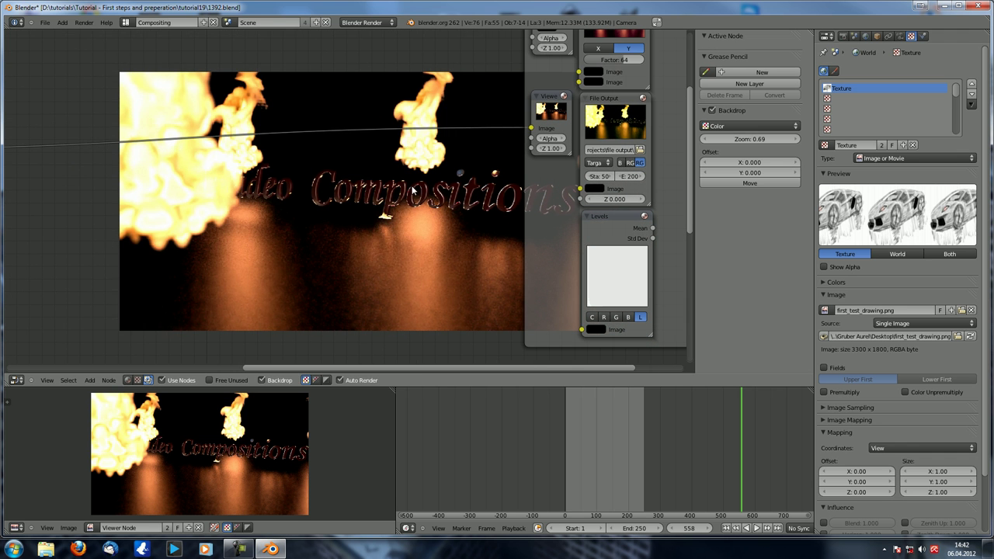
Review the output node types available for adding to the compositing tree
{"action": "key", "text": "shift+a"}
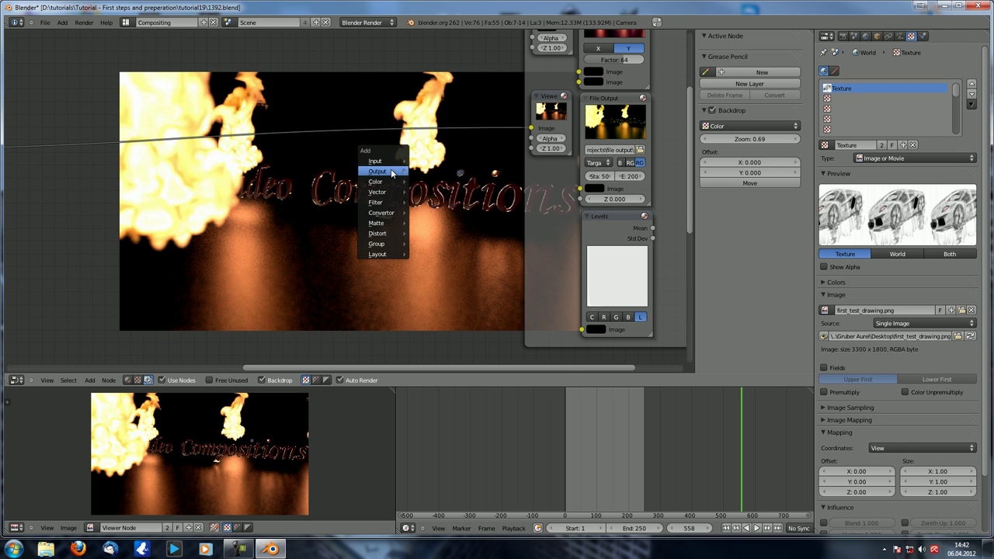
{"action": "mouse_move", "coordinate": [381, 171]}
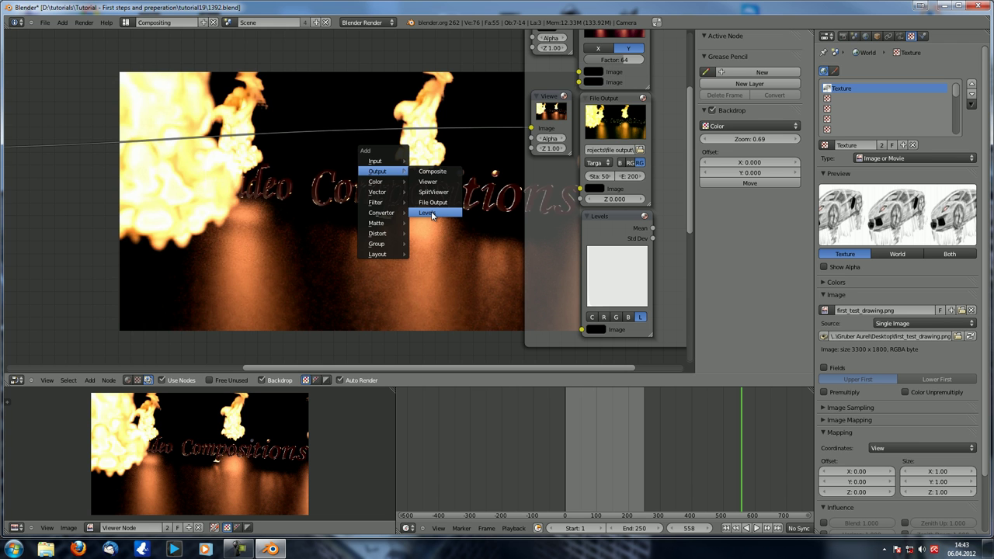
Position the Input-nodes and output-nodes frames level with each other at opposite ends of the node layout
{"action": "scroll", "coordinate": [255, 206], "scroll_direction": "down", "scroll_amount": 7}
{"action": "middle_click_drag", "start_coordinate": [277, 198], "coordinate": [368, 194]}
{"action": "scroll", "coordinate": [368, 194], "scroll_direction": "down", "scroll_amount": 1}
{"action": "left_click_drag", "start_coordinate": [159, 118], "coordinate": [123, 105]}
{"action": "left_click", "coordinate": [109, 105]}
{"action": "right_click", "coordinate": [583, 111]}
{"action": "key", "text": "g"}
{"action": "left_click", "coordinate": [651, 109]}
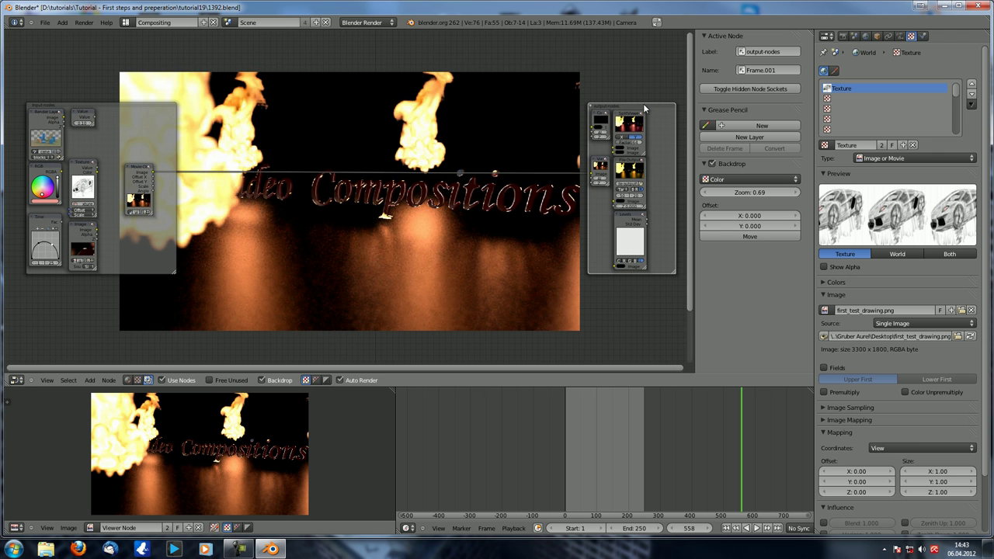
Move the Movie Clip node closer to the Texture node and narrow the Input-nodes frame to fit its contents
{"action": "right_click", "coordinate": [134, 168]}
{"action": "key", "text": "g"}
{"action": "left_click", "coordinate": [100, 164]}
{"action": "left_click_drag", "start_coordinate": [175, 276], "coordinate": [136, 276]}
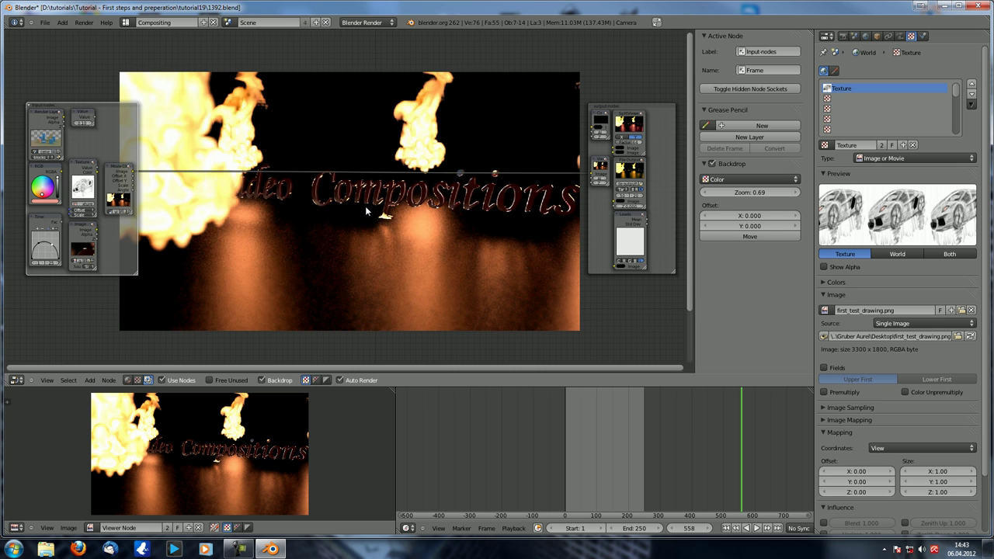
{"action": "middle_click_drag", "start_coordinate": [365, 206], "coordinate": [361, 206]}
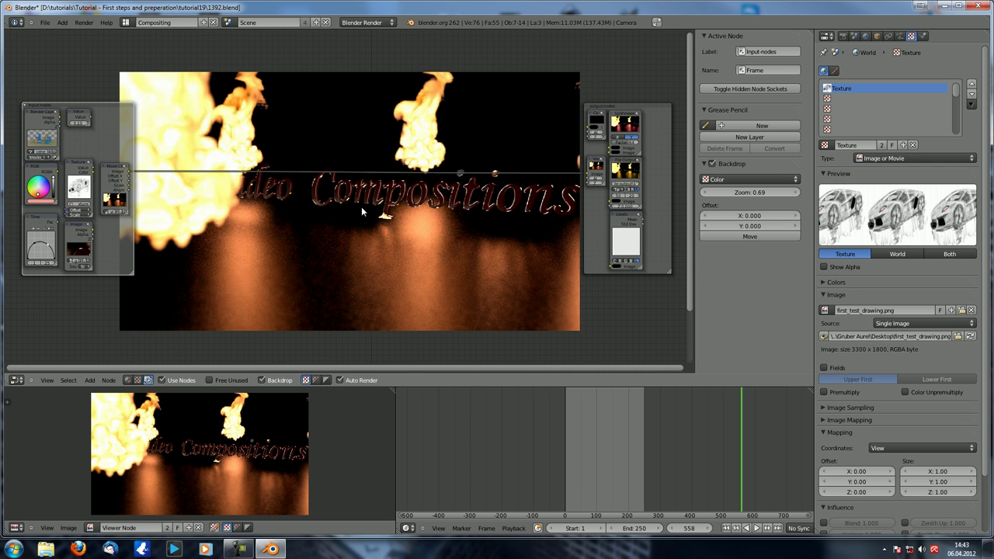